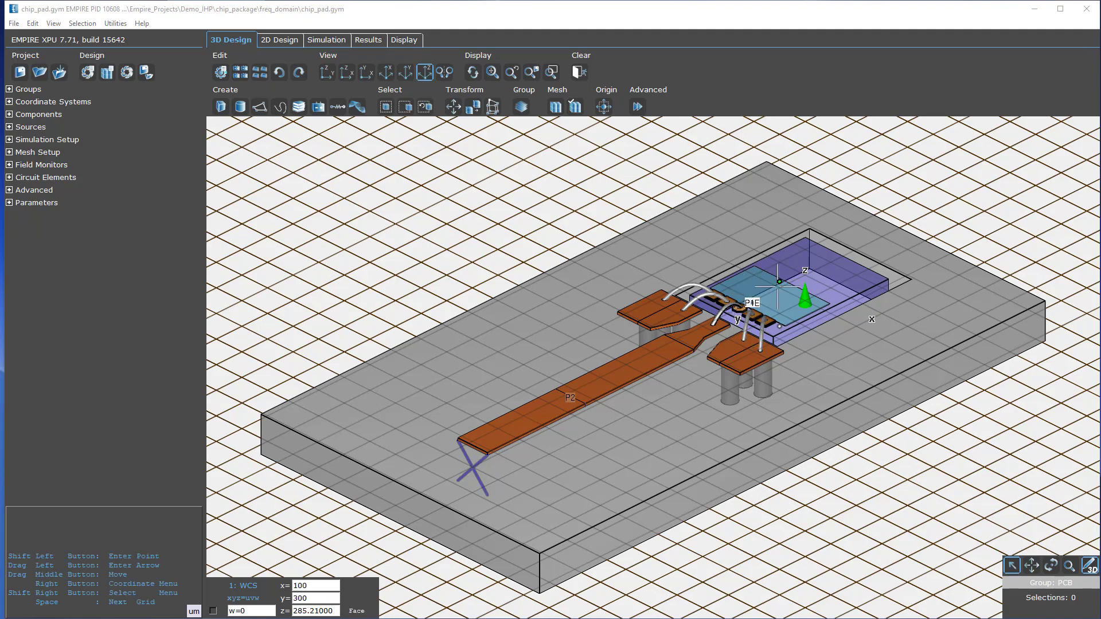
Examine the chip, its pads and the bond wires to the PCB traces and vias in the 3D model.
{"action": "middle_click_drag", "start_coordinate": [777, 286], "coordinate": [605, 164]}
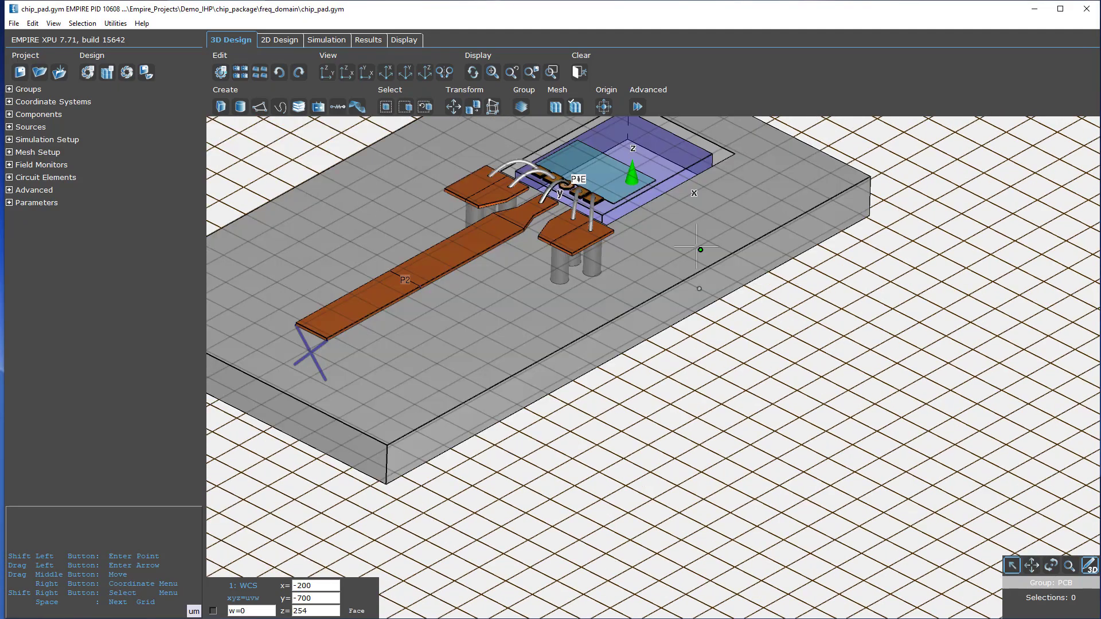
{"action": "middle_click_drag", "start_coordinate": [646, 202], "coordinate": [674, 290]}
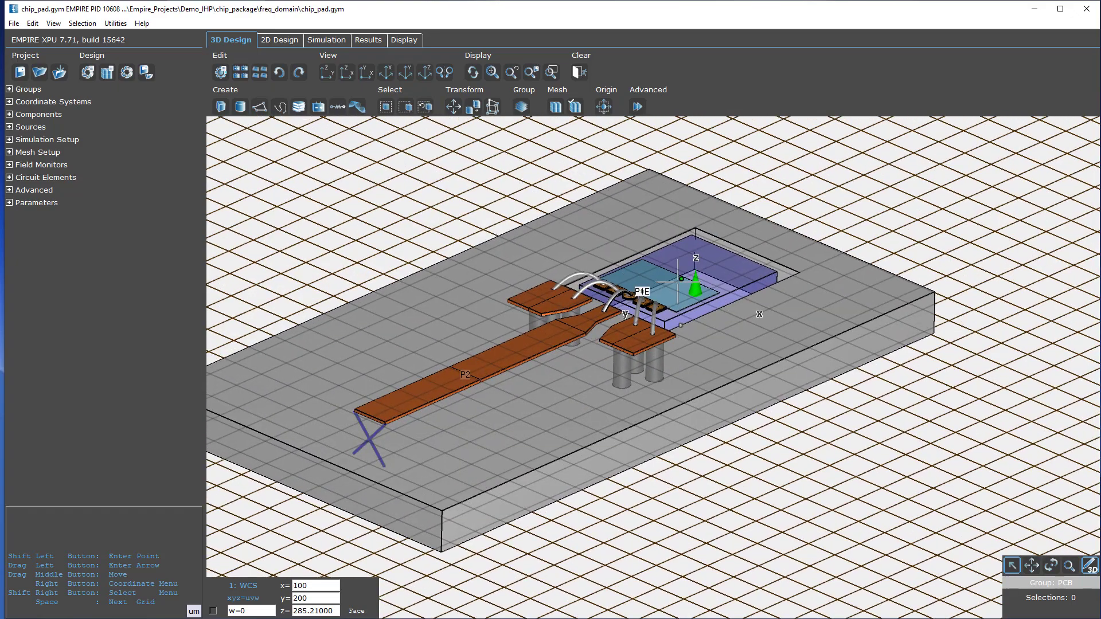
{"action": "scroll", "coordinate": [673, 292], "scroll_direction": "up", "scroll_amount": 3}
{"action": "scroll", "coordinate": [676, 293], "scroll_direction": "up", "scroll_amount": 3}
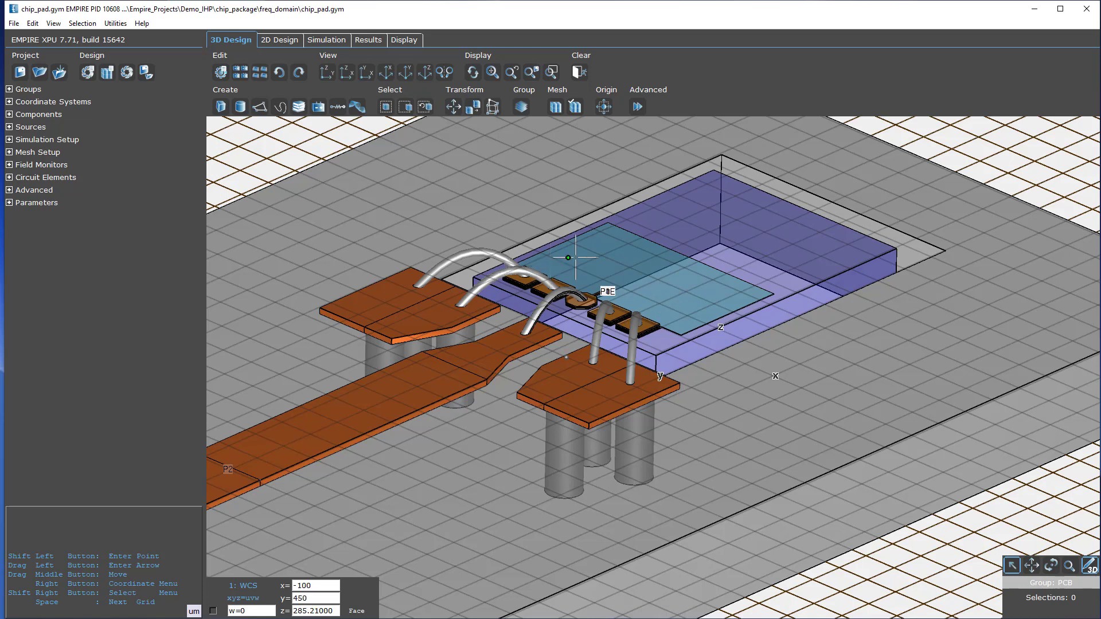
{"action": "middle_click_drag", "start_coordinate": [497, 238], "coordinate": [642, 356]}
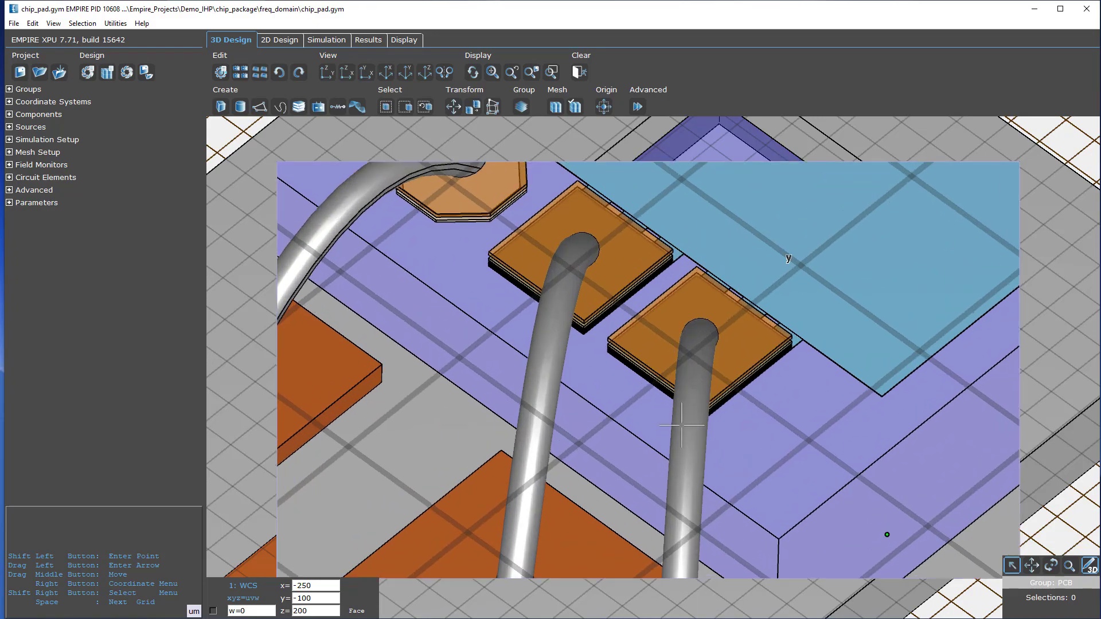
{"action": "scroll", "coordinate": [665, 356], "scroll_direction": "up", "scroll_amount": 3}
{"action": "middle_click_drag", "start_coordinate": [668, 307], "coordinate": [668, 306]}
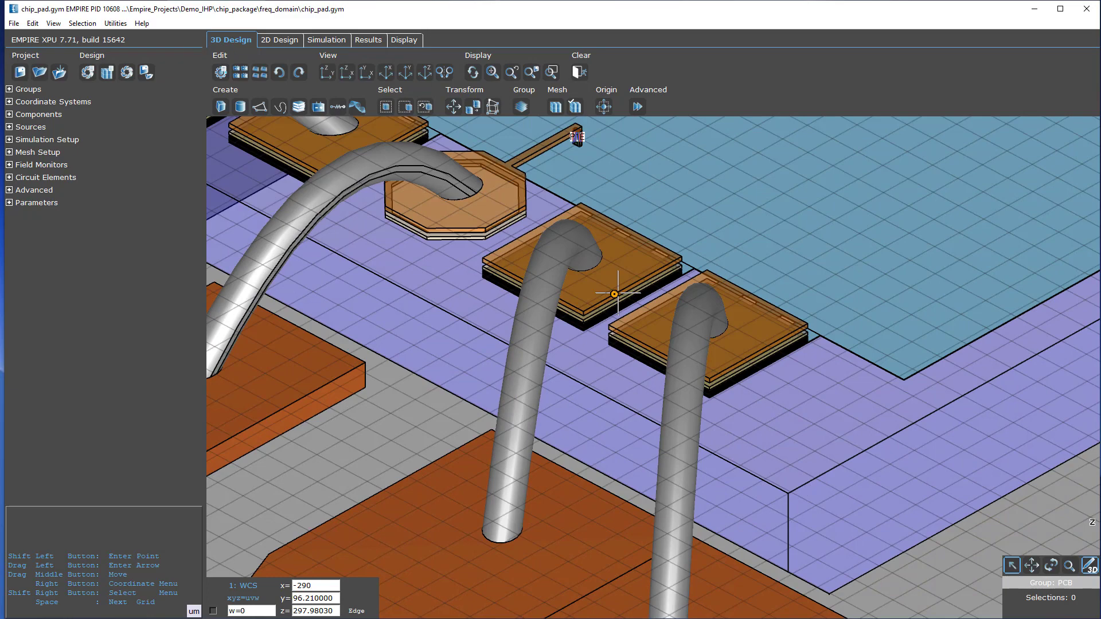
{"action": "scroll", "coordinate": [616, 294], "scroll_direction": "down", "scroll_amount": 4}
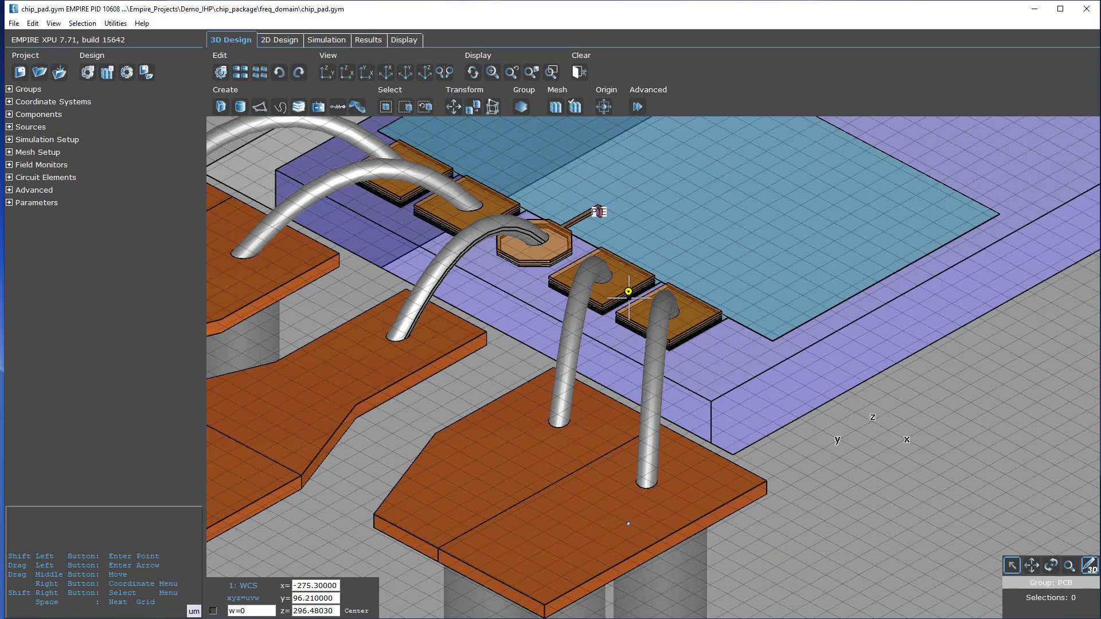
Inspect the bond-pad region of the layout in 2D, in both the top view and the front view.
{"action": "left_click", "coordinate": [279, 39]}
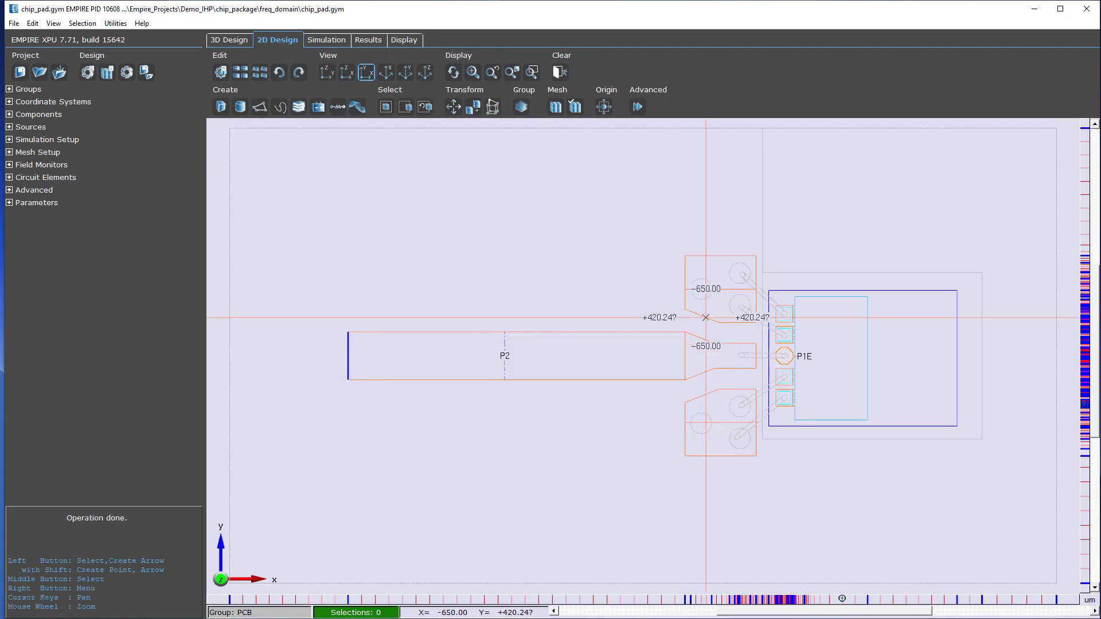
{"action": "left_click_drag", "start_coordinate": [659, 259], "coordinate": [907, 475]}
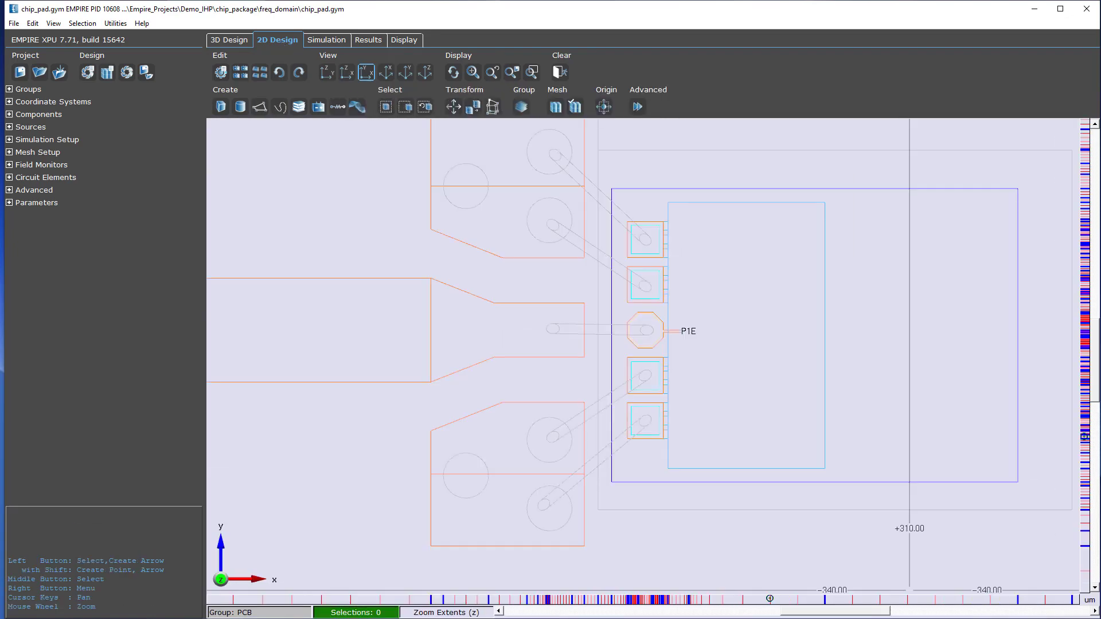
{"action": "left_click", "coordinate": [346, 72]}
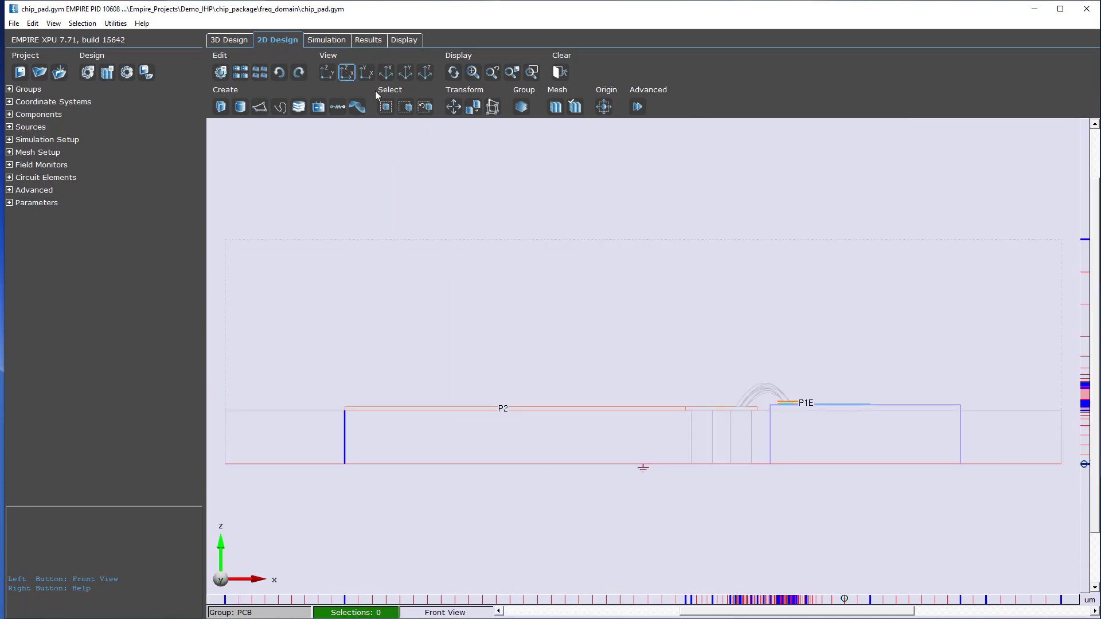
{"action": "left_click_drag", "start_coordinate": [762, 378], "coordinate": [825, 439]}
{"action": "scroll", "coordinate": [615, 367], "scroll_direction": "up", "scroll_amount": 3}
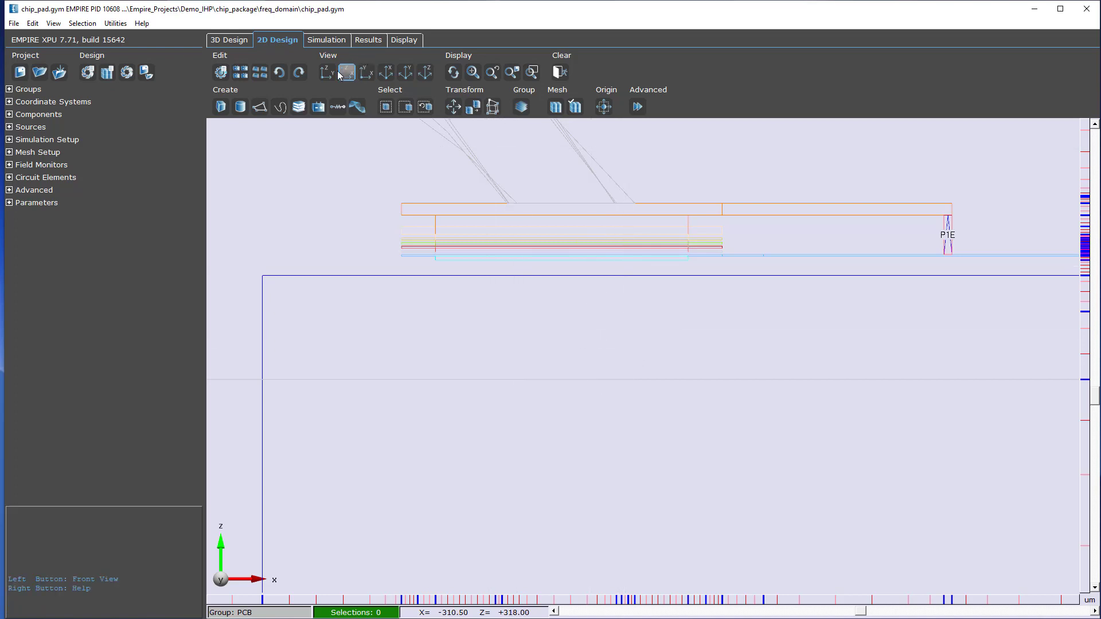
{"action": "left_click", "coordinate": [362, 76]}
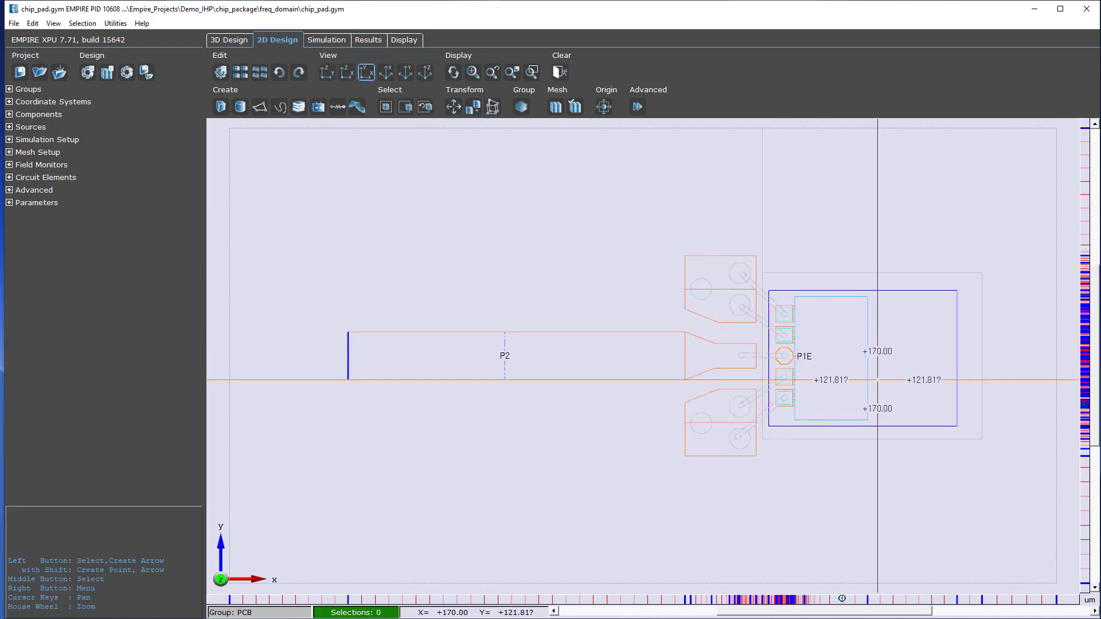
{"action": "left_click_drag", "start_coordinate": [729, 310], "coordinate": [832, 426]}
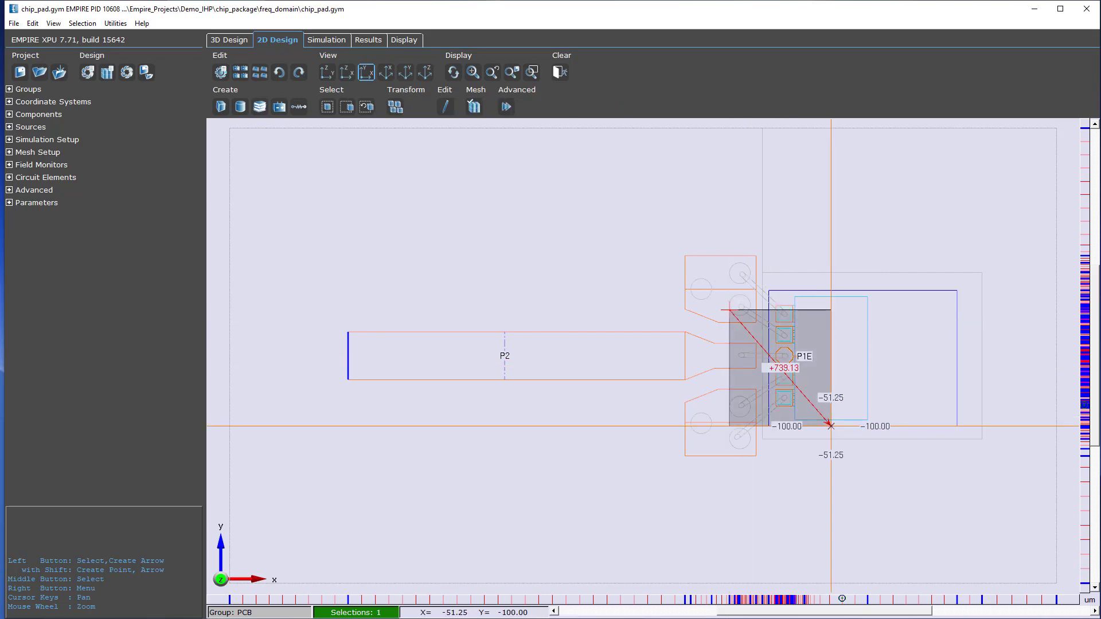
{"action": "key", "text": "z"}
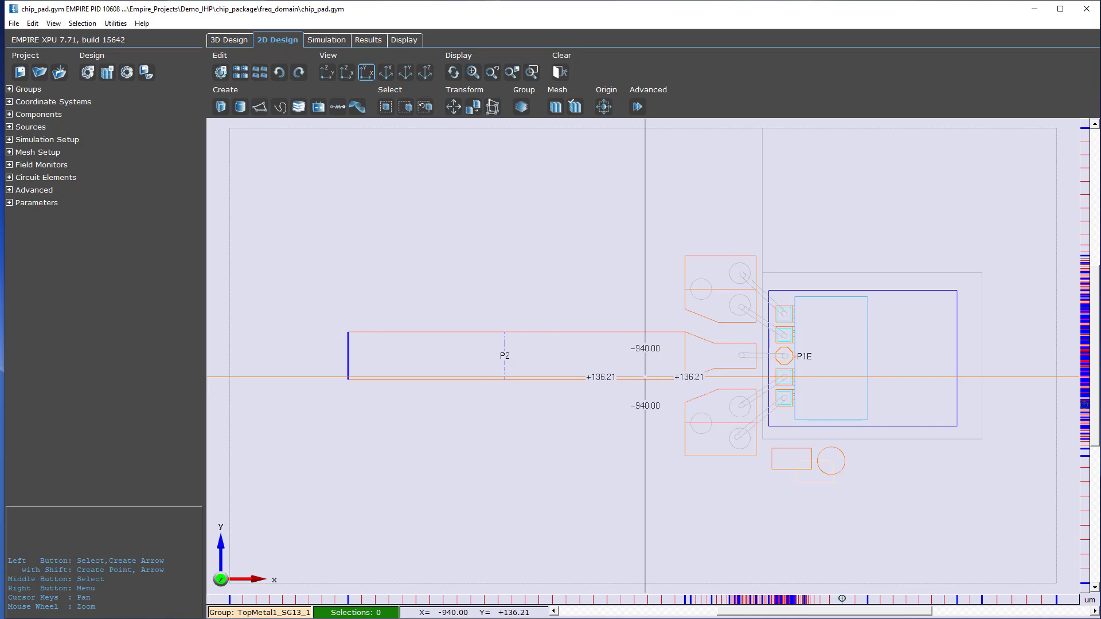
Create a 380 by 250 µm box in group PCB_TOP, adjoining the outer edge of the upper ground pad.
{"action": "left_click", "coordinate": [9, 90]}
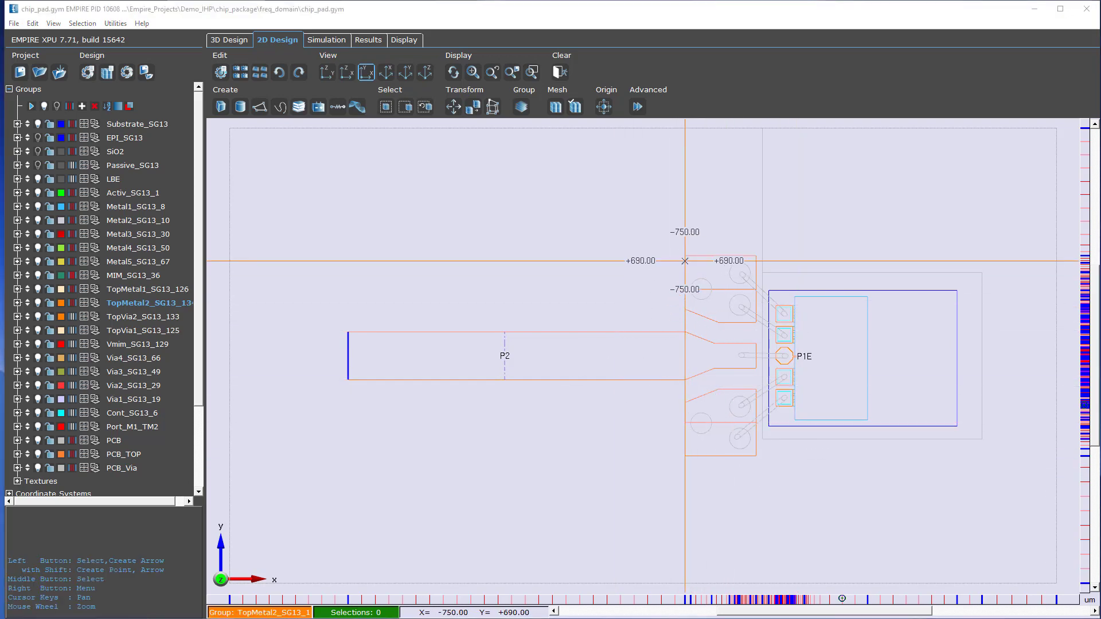
{"action": "left_click", "coordinate": [124, 454]}
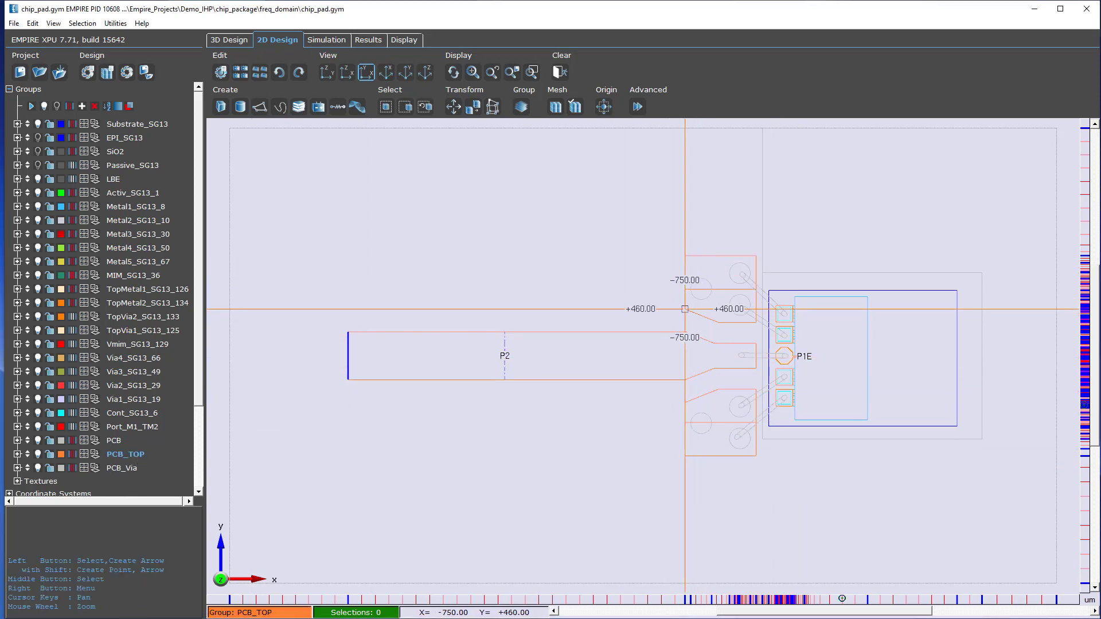
{"action": "left_click", "coordinate": [684, 309]}
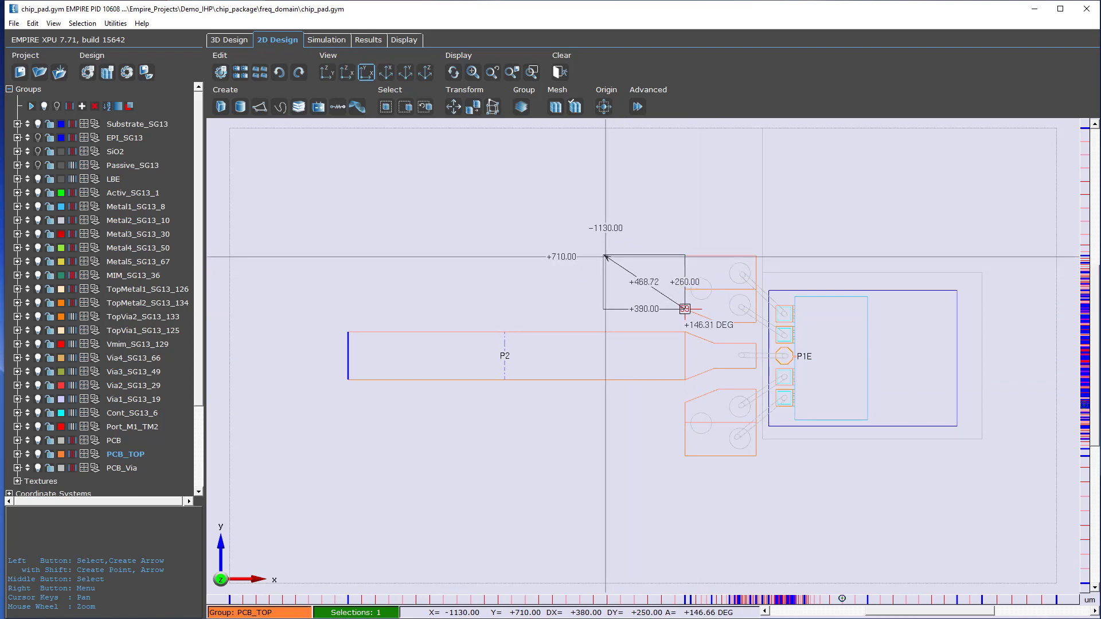
{"action": "left_click", "coordinate": [220, 107]}
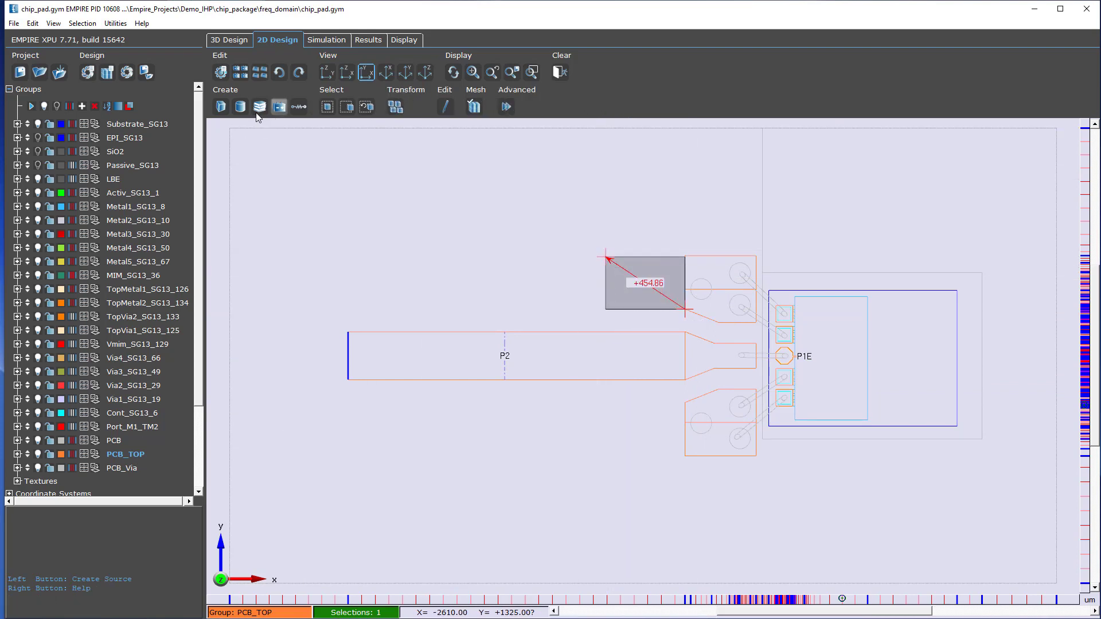
{"action": "left_click", "coordinate": [222, 109]}
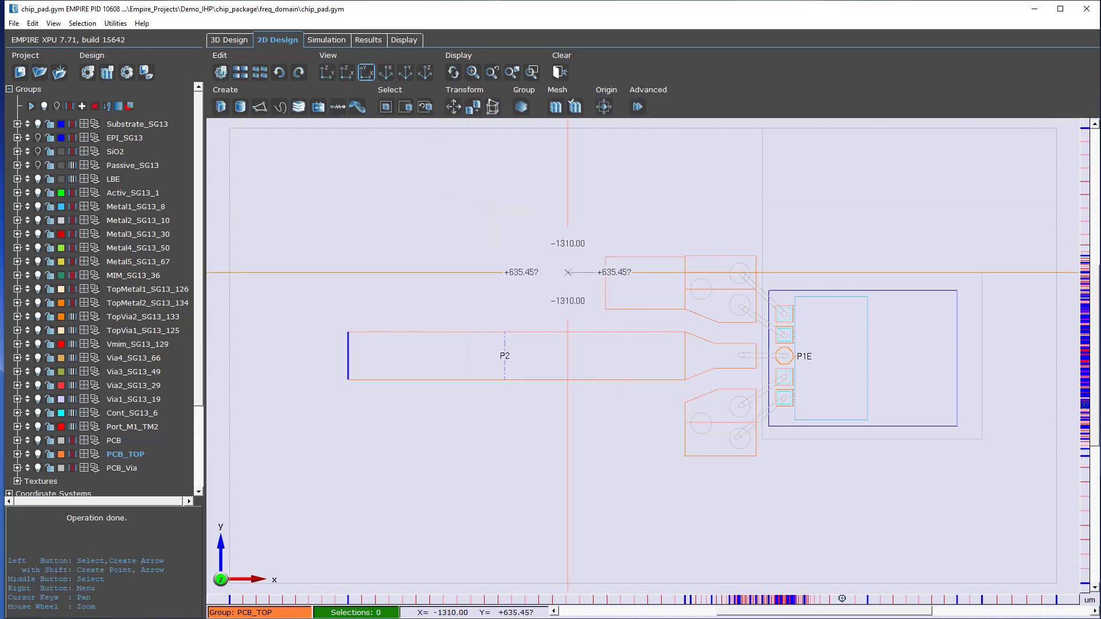
Create a cylinder in group PCB_TOP centred at x -1350, y 570, with a radius of about 129 µm.
{"action": "left_click", "coordinate": [559, 286]}
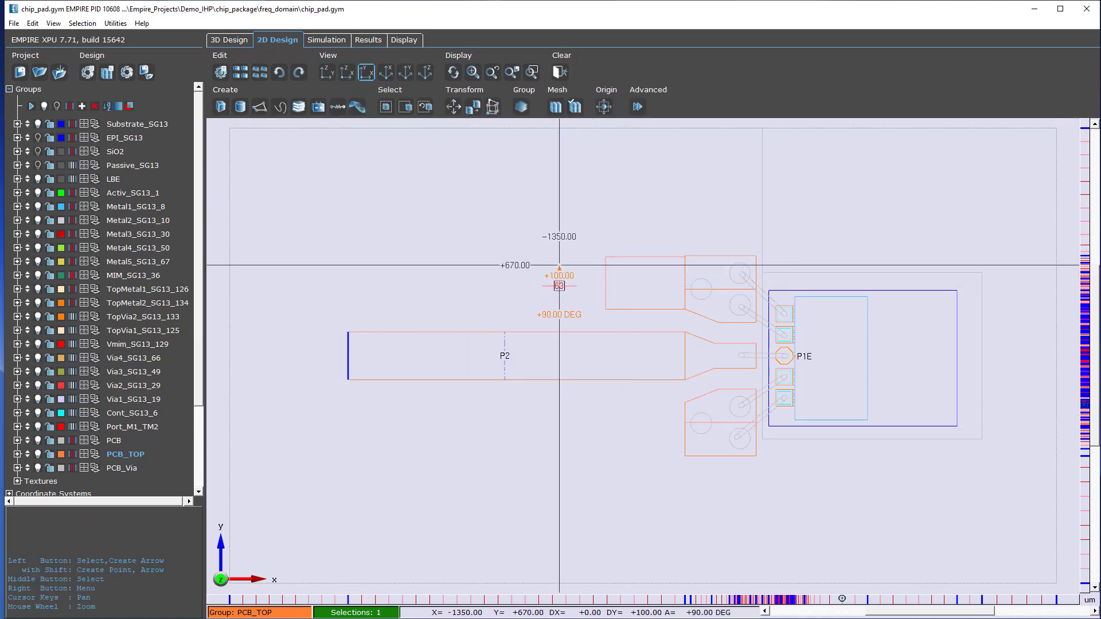
{"action": "left_click", "coordinate": [559, 259]}
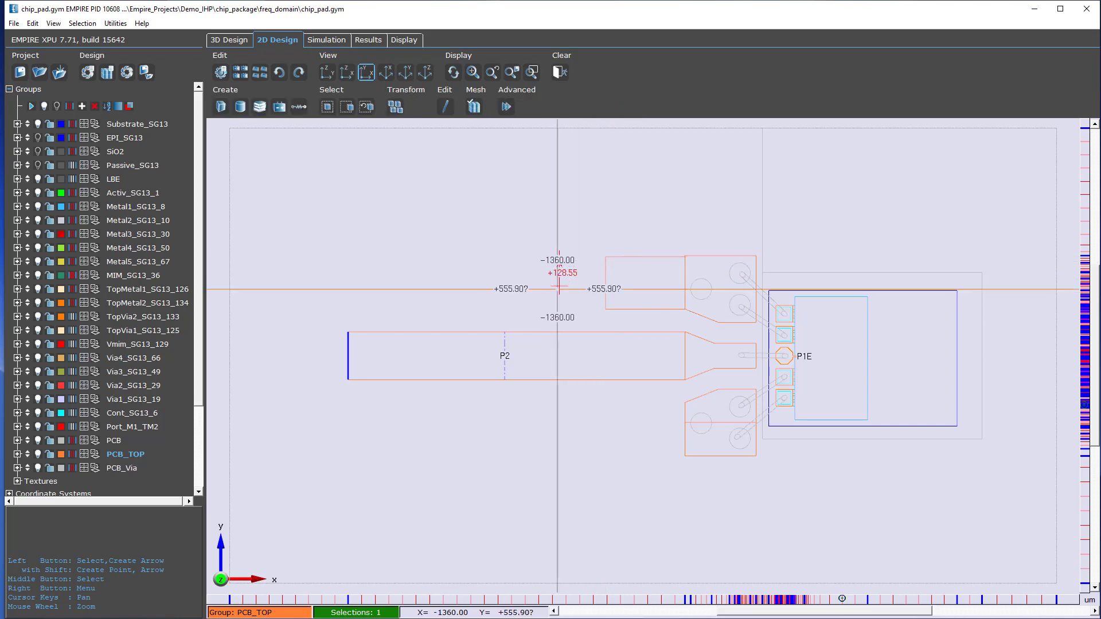
{"action": "left_click", "coordinate": [241, 108]}
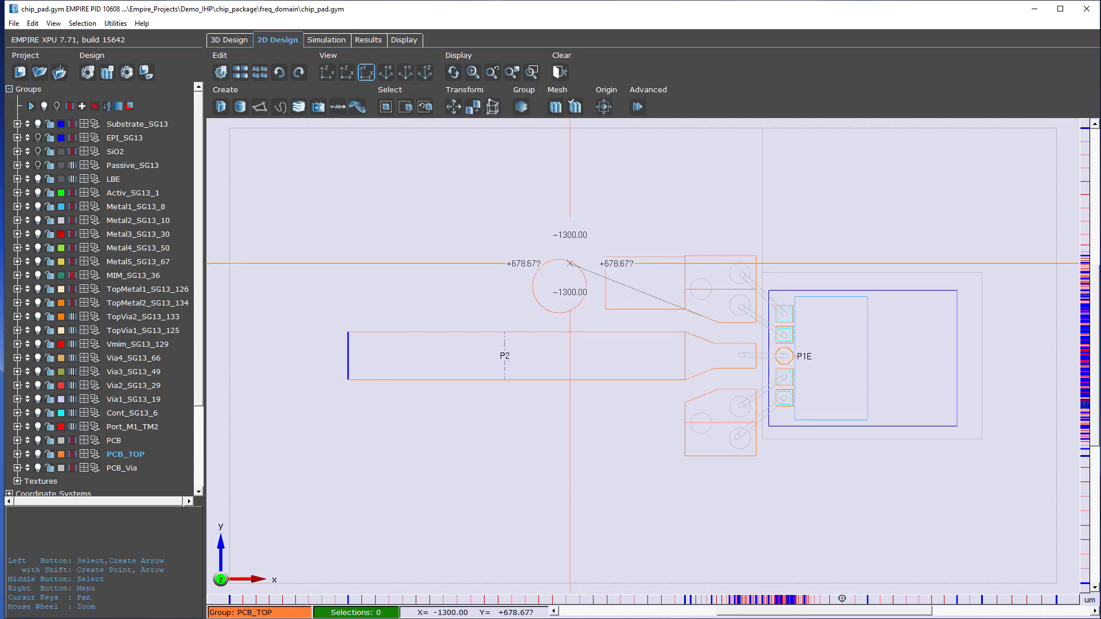
Set the new cylinder's radius to 100 µm and clear the selection.
{"action": "left_click", "coordinate": [570, 264]}
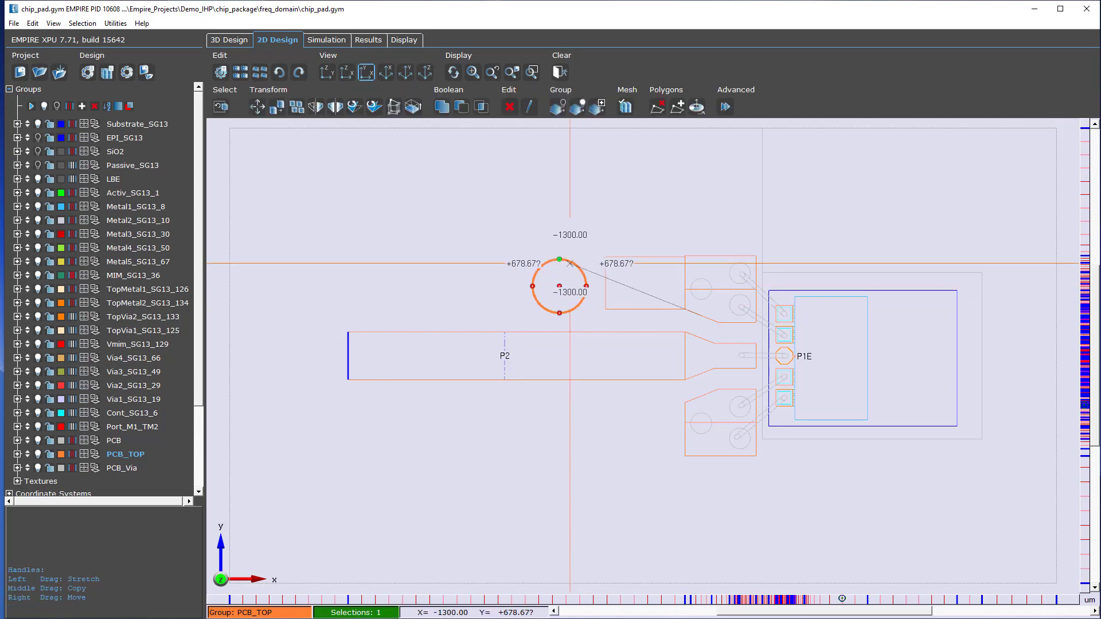
{"action": "left_click", "coordinate": [528, 107]}
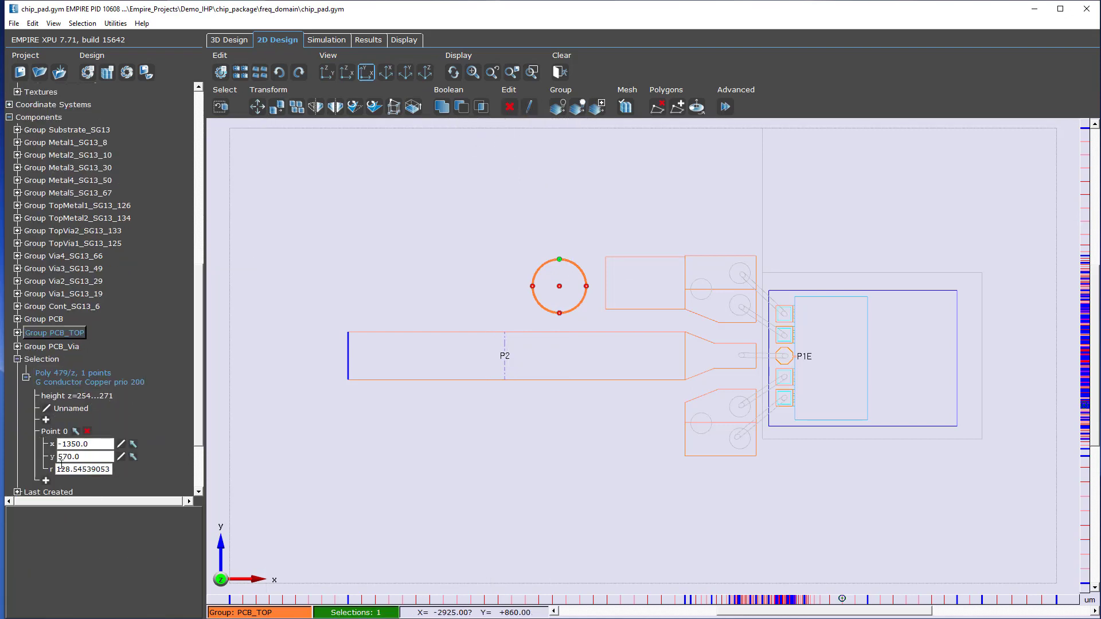
{"action": "left_click_drag", "start_coordinate": [60, 469], "coordinate": [129, 469]}
{"action": "key", "text": "Return"}
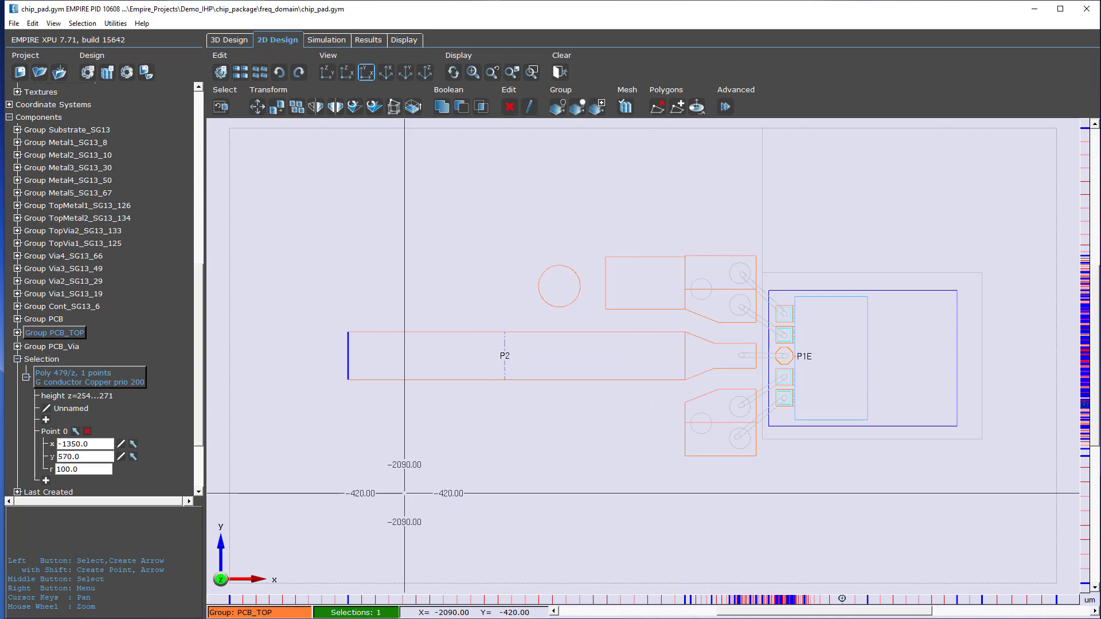
{"action": "key", "text": "Escape"}
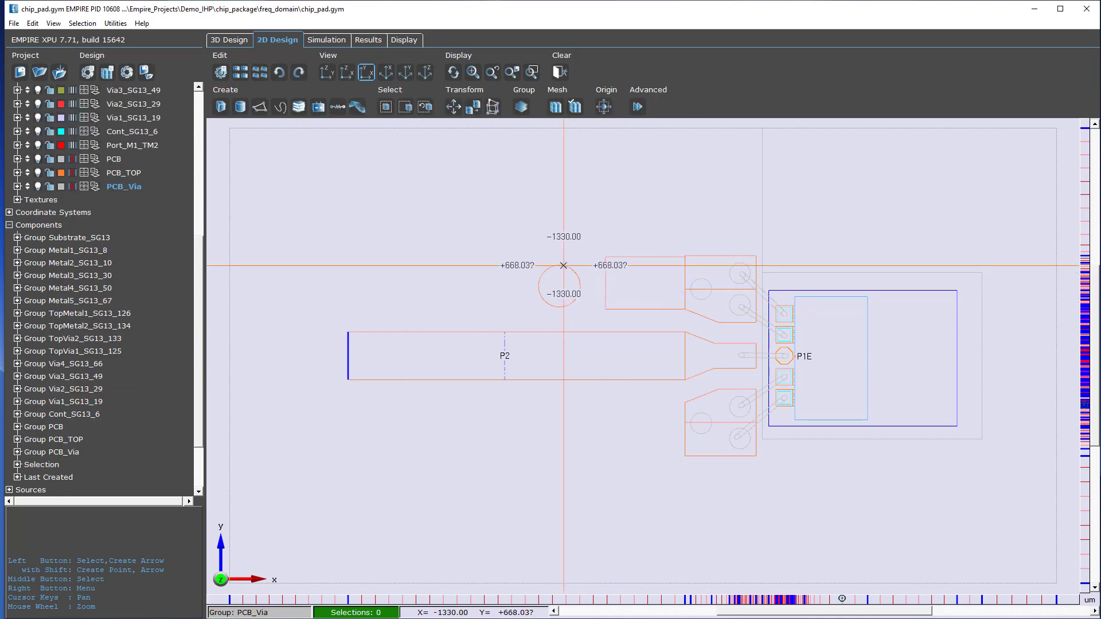
Transfer the cylinder from PCB_TOP to group PCB_Via and adopt that group's height.
{"action": "left_click", "coordinate": [563, 265]}
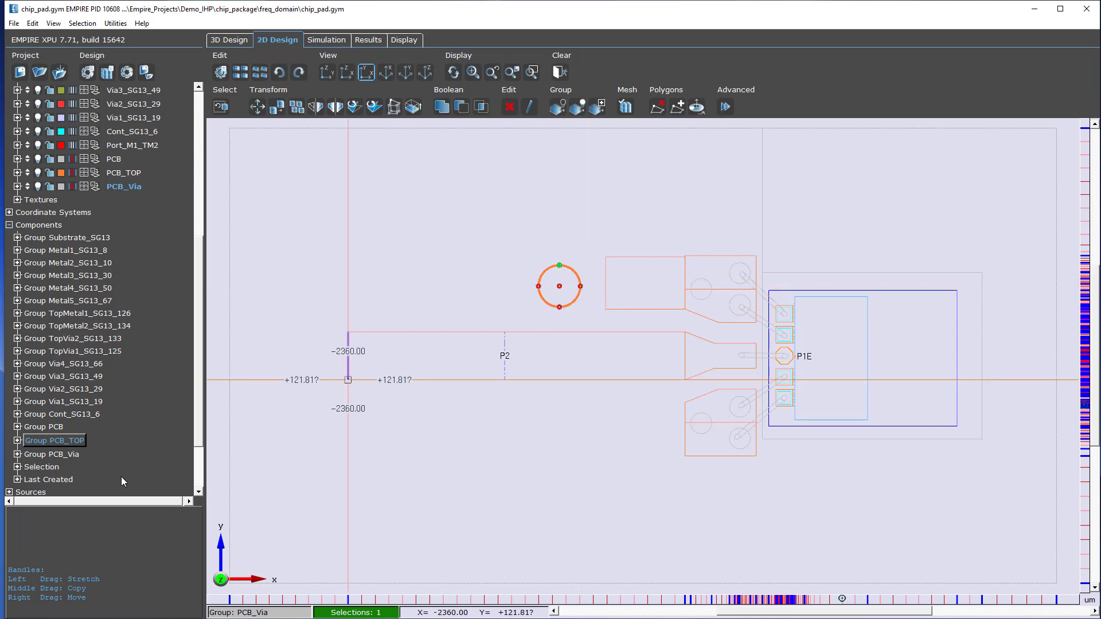
{"action": "left_click", "coordinate": [95, 185]}
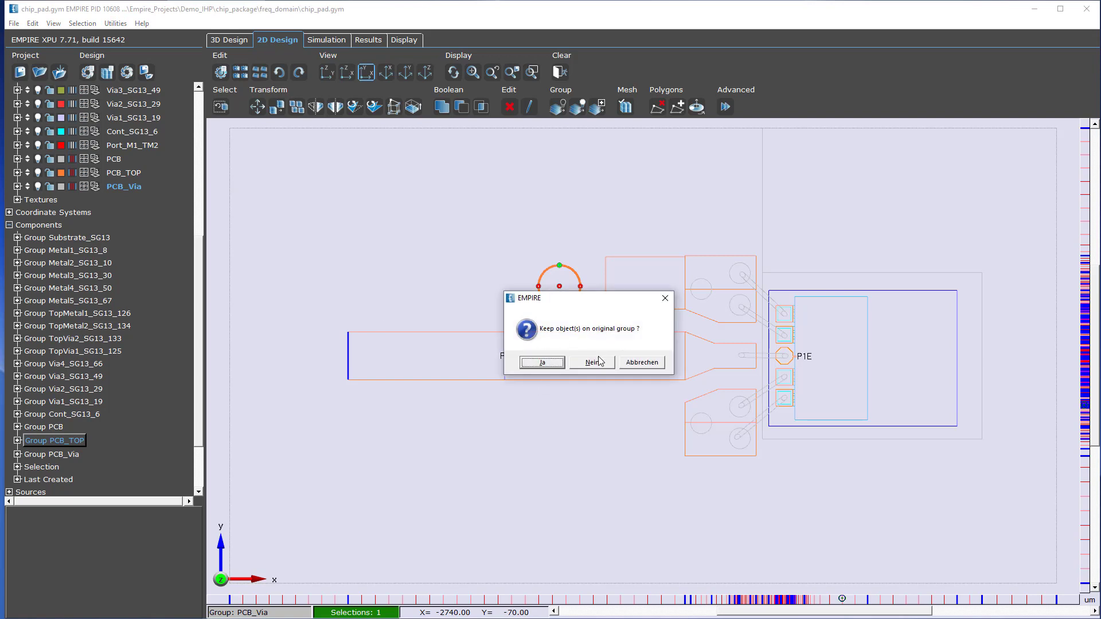
{"action": "left_click", "coordinate": [600, 363]}
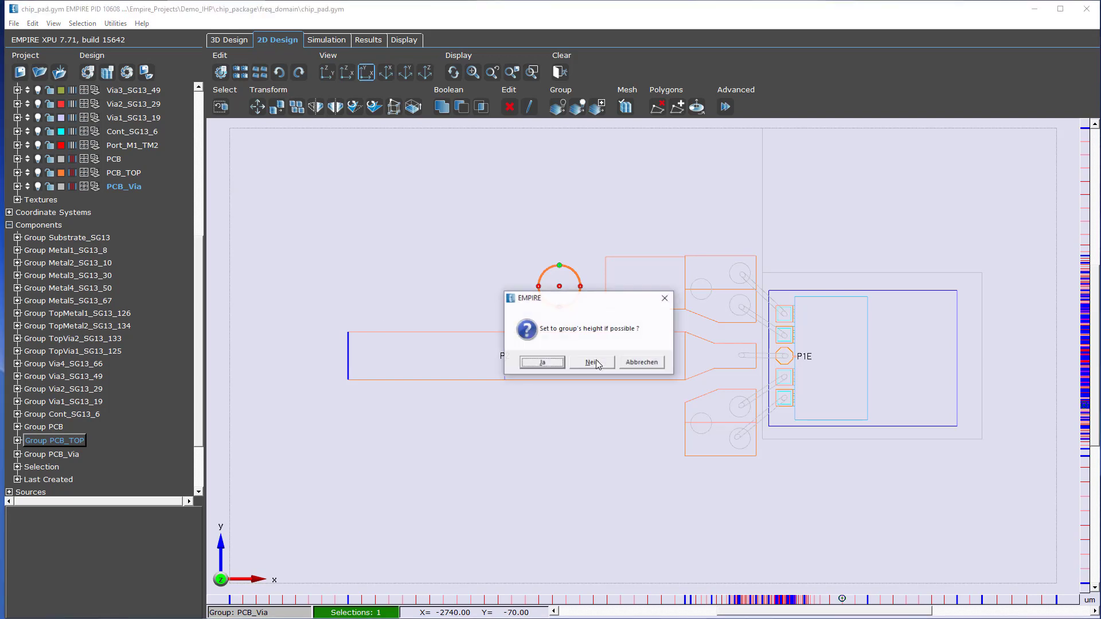
{"action": "left_click", "coordinate": [553, 362]}
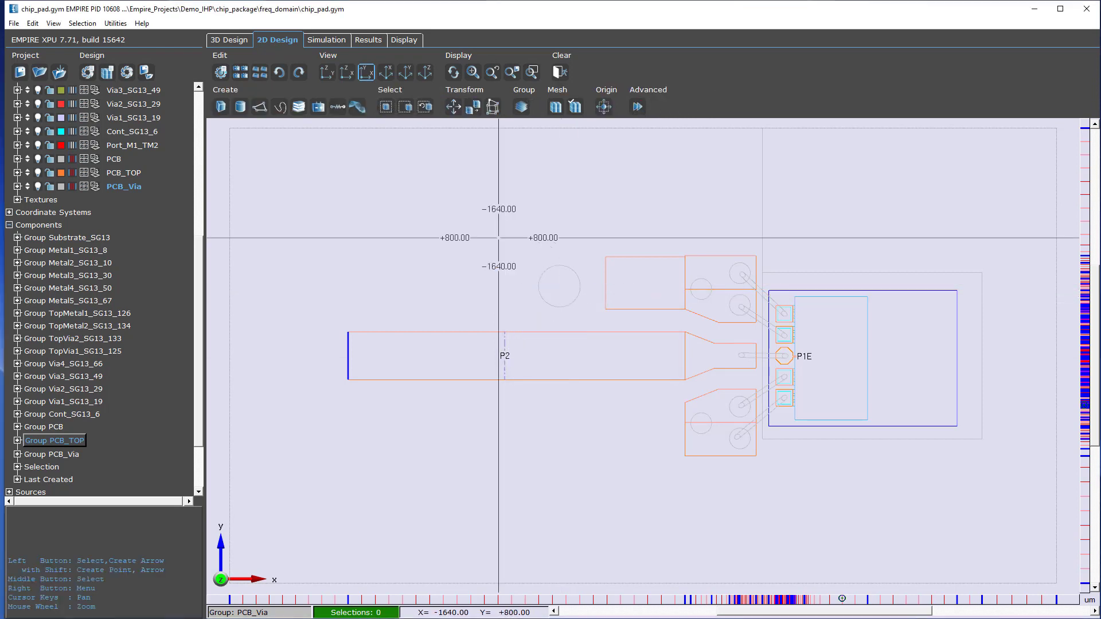
Move the via cylinder in the 3D view from its top centre about 410 µm along x, onto the added PCB_TOP box.
{"action": "left_click", "coordinate": [229, 42]}
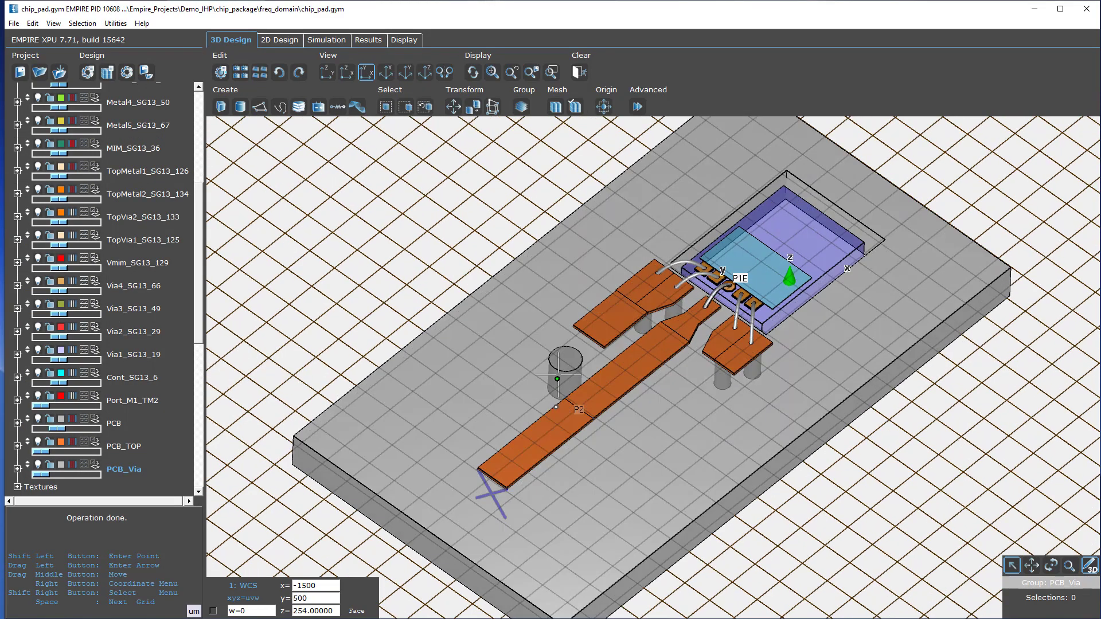
{"action": "left_click", "coordinate": [565, 359]}
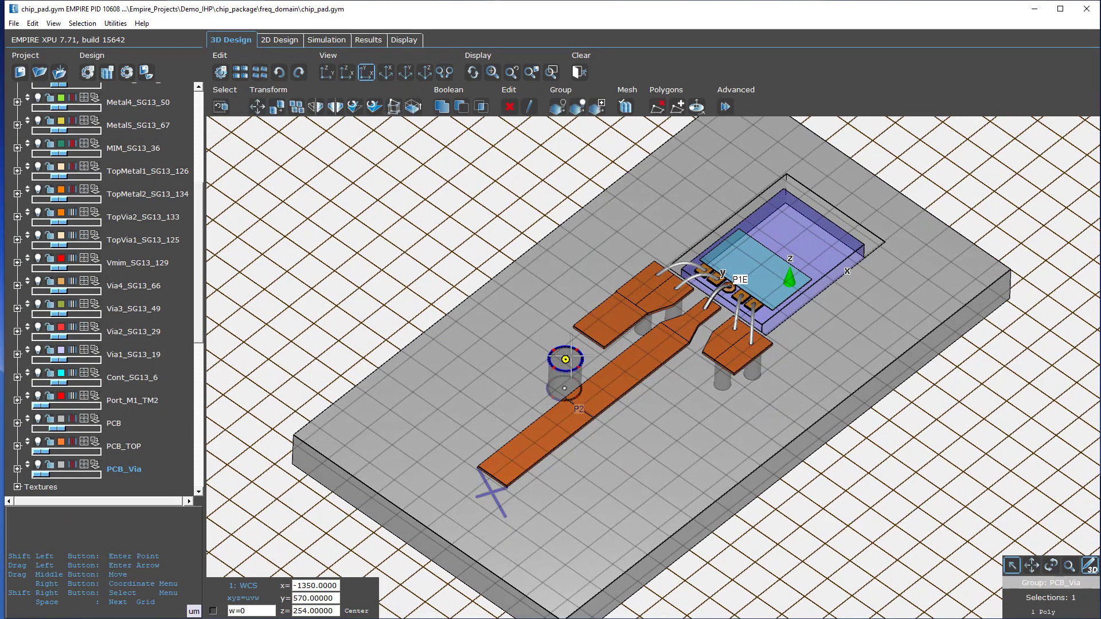
{"action": "left_click_drag", "start_coordinate": [565, 360], "coordinate": [612, 318]}
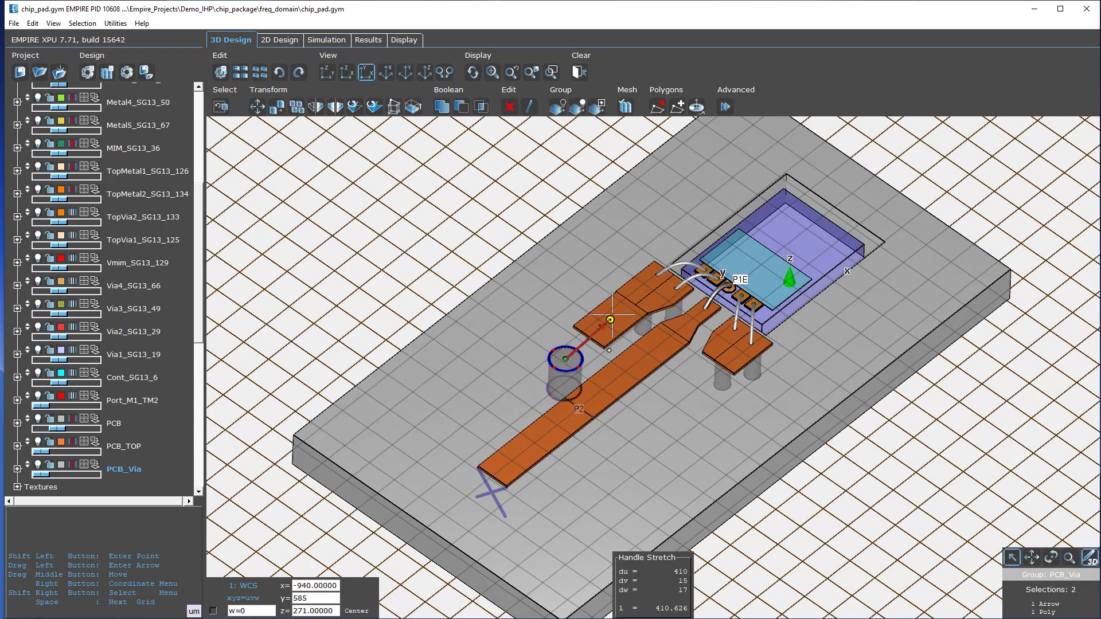
{"action": "key", "text": "m"}
{"action": "left_click", "coordinate": [219, 109]}
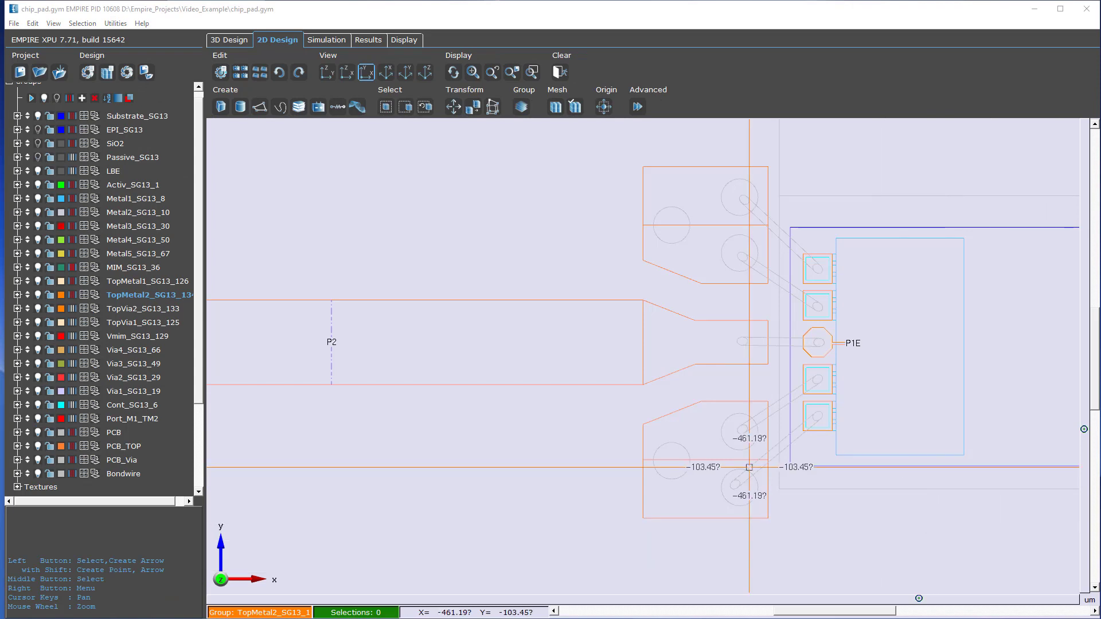
Create a 300 by 255 µm box in group PCB_TOP from the upper pad's outer corner to x -1050, y 460.
{"action": "left_click", "coordinate": [643, 166]}
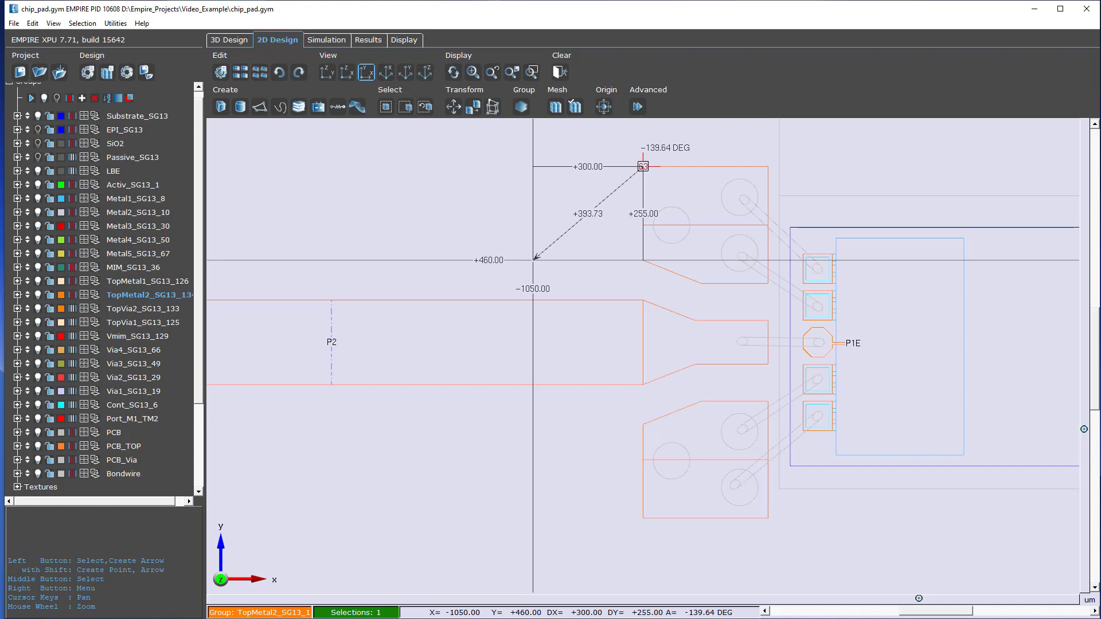
{"action": "left_click", "coordinate": [642, 166]}
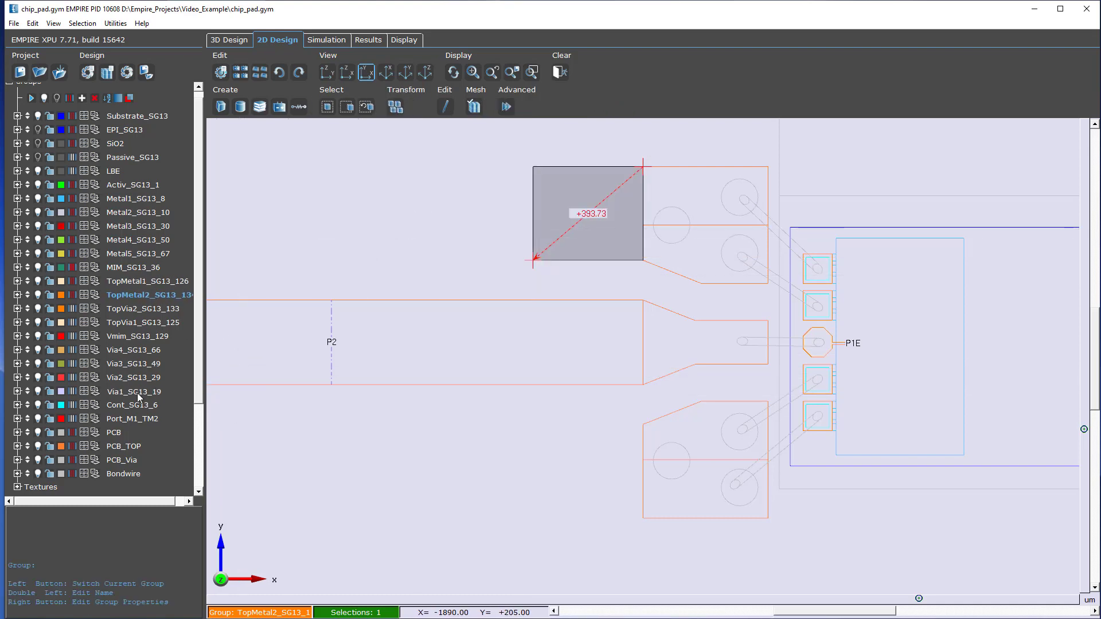
{"action": "left_click", "coordinate": [134, 446]}
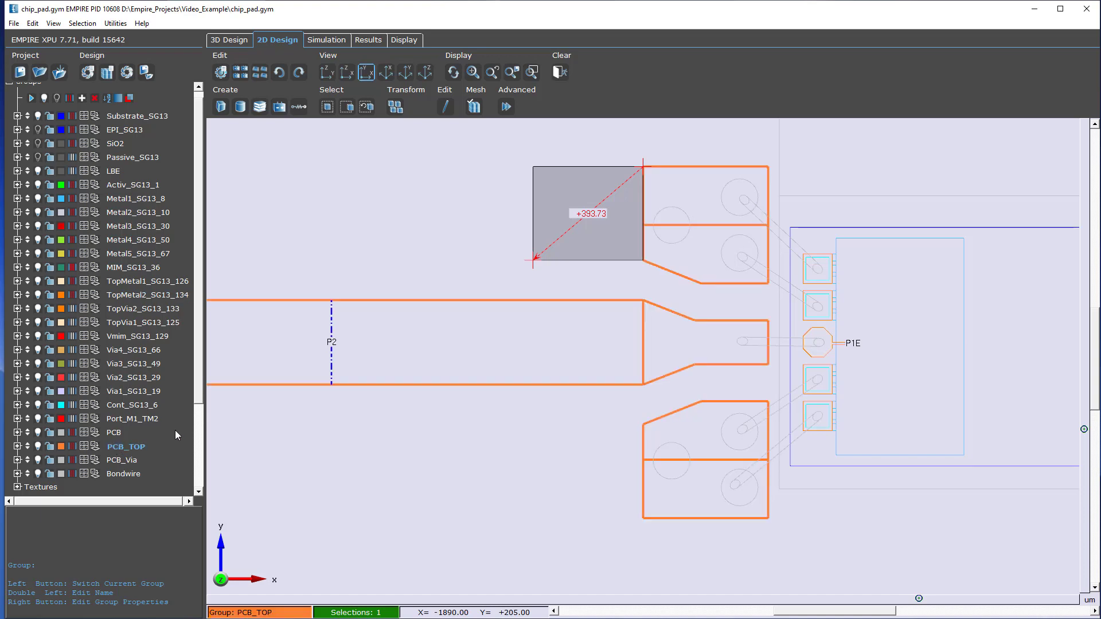
{"action": "left_click", "coordinate": [225, 108]}
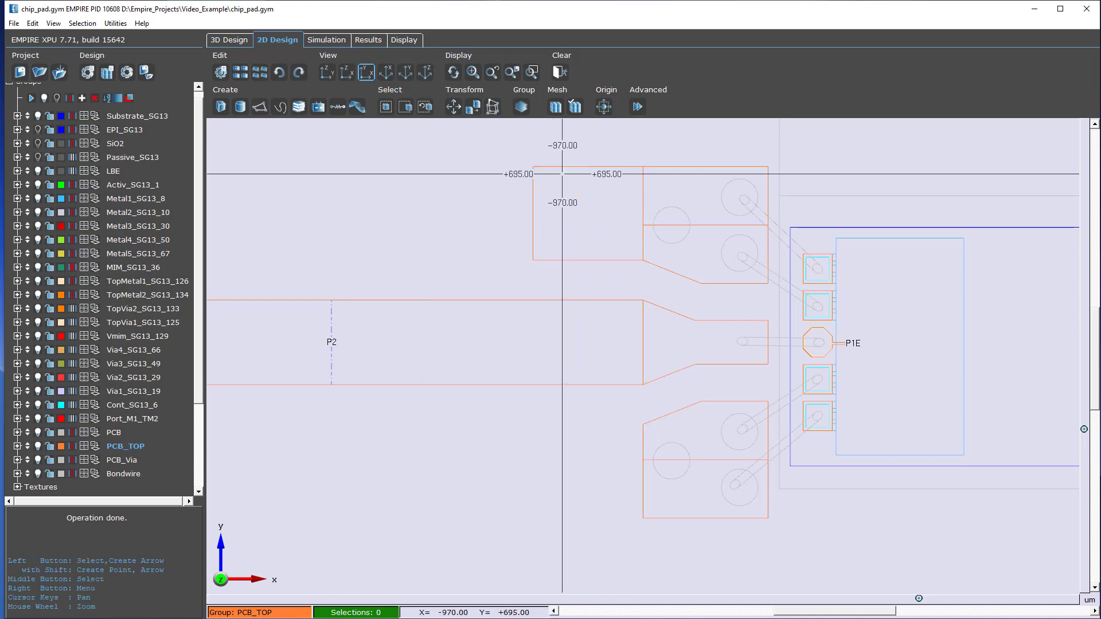
Stretch the new box's outer edge inward to x -950, and stretch it back outward by exactly -200 µm along x.
{"action": "left_click", "coordinate": [539, 200]}
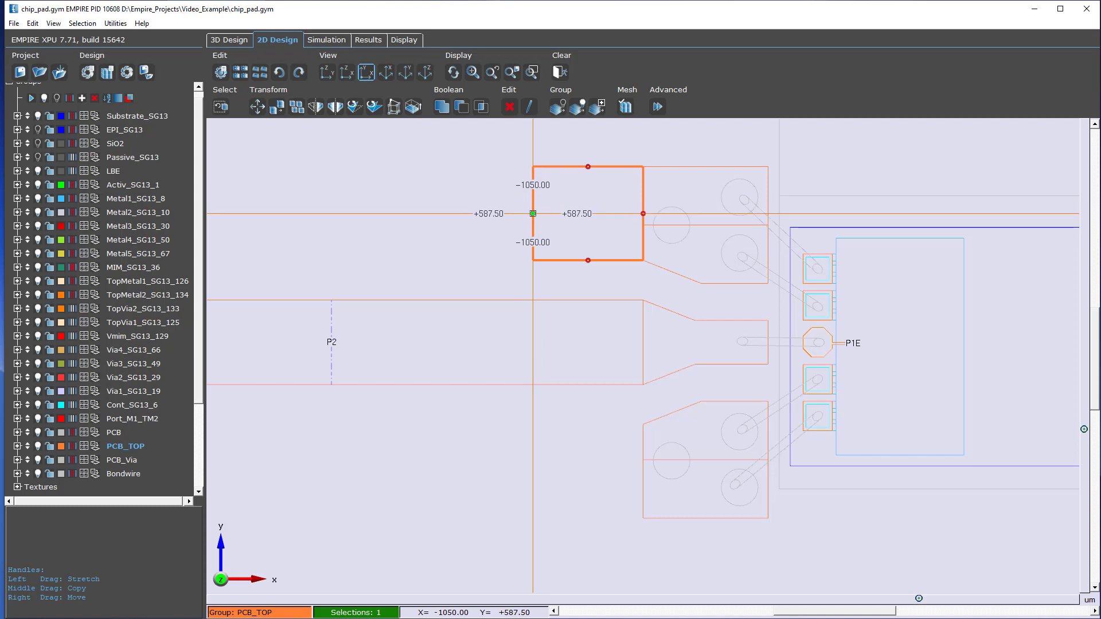
{"action": "left_click_drag", "start_coordinate": [533, 214], "coordinate": [569, 213]}
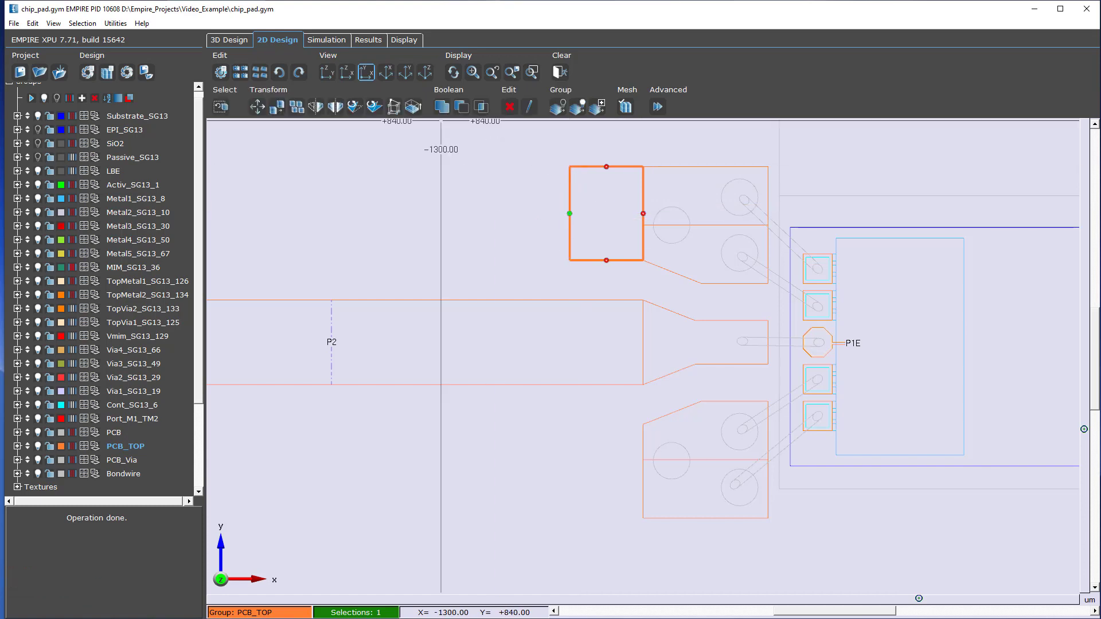
{"action": "left_click", "coordinate": [393, 116]}
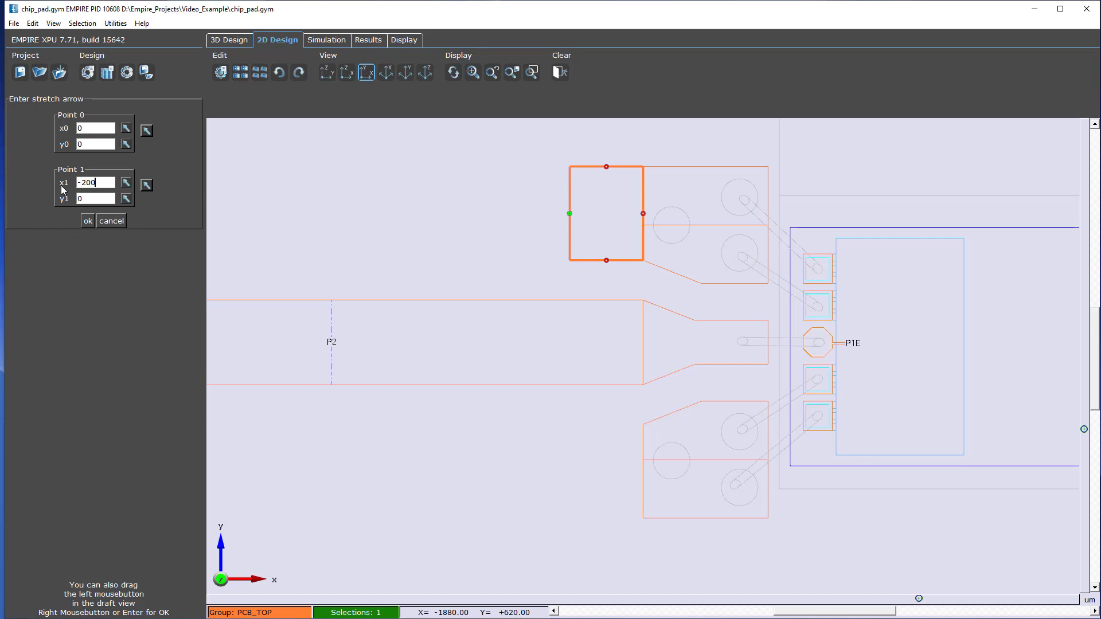
{"action": "type", "text": "-200"}
{"action": "key", "text": "Return"}
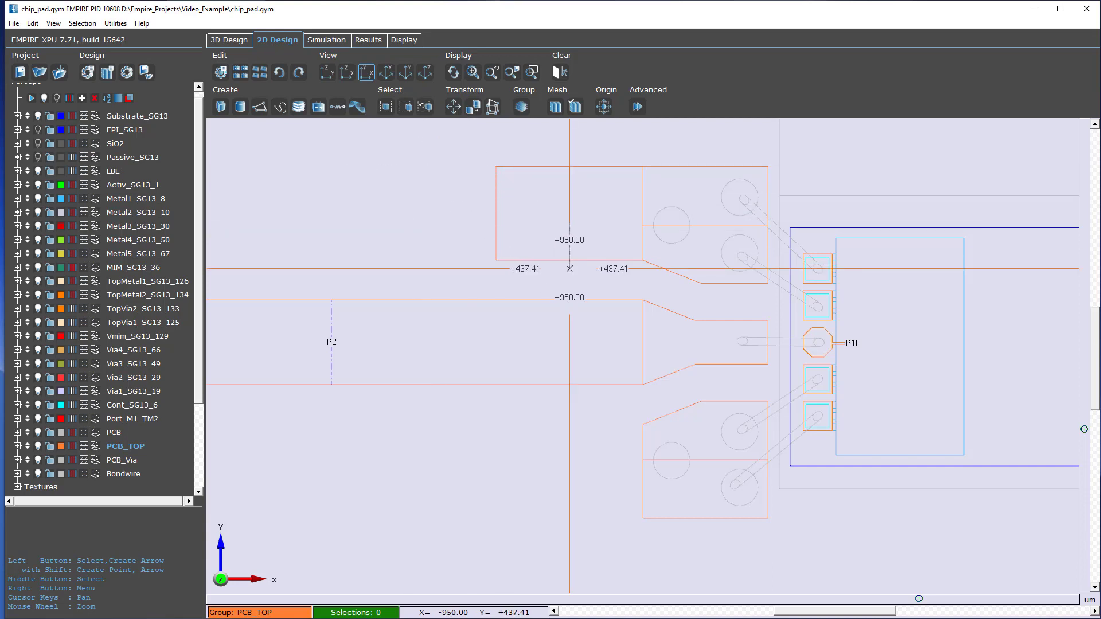
In the 3D view, create a bond wire in group Bondwire from the added PCB_TOP box to the P2 line near its taper.
{"action": "left_click", "coordinate": [242, 40]}
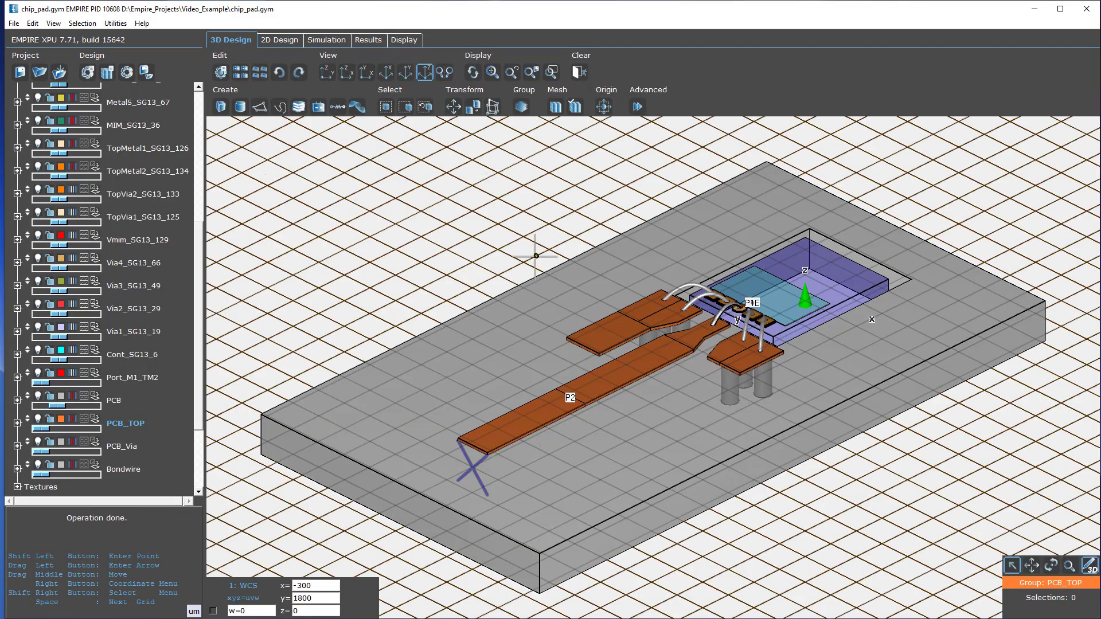
{"action": "scroll", "coordinate": [626, 322], "scroll_direction": "up", "scroll_amount": 5}
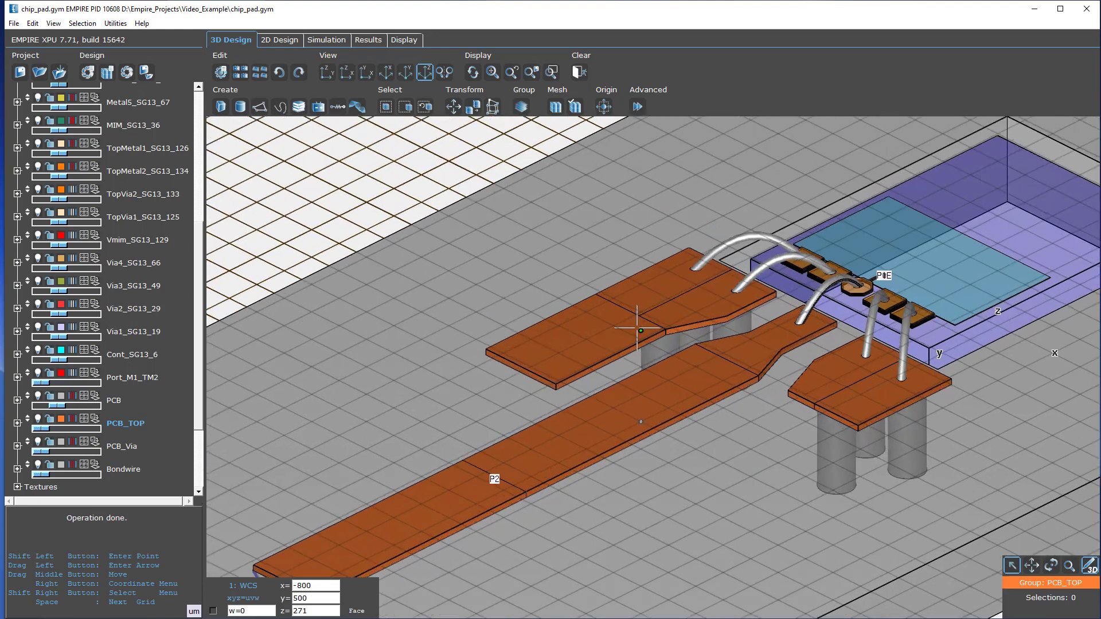
{"action": "scroll", "coordinate": [633, 327], "scroll_direction": "up", "scroll_amount": 1}
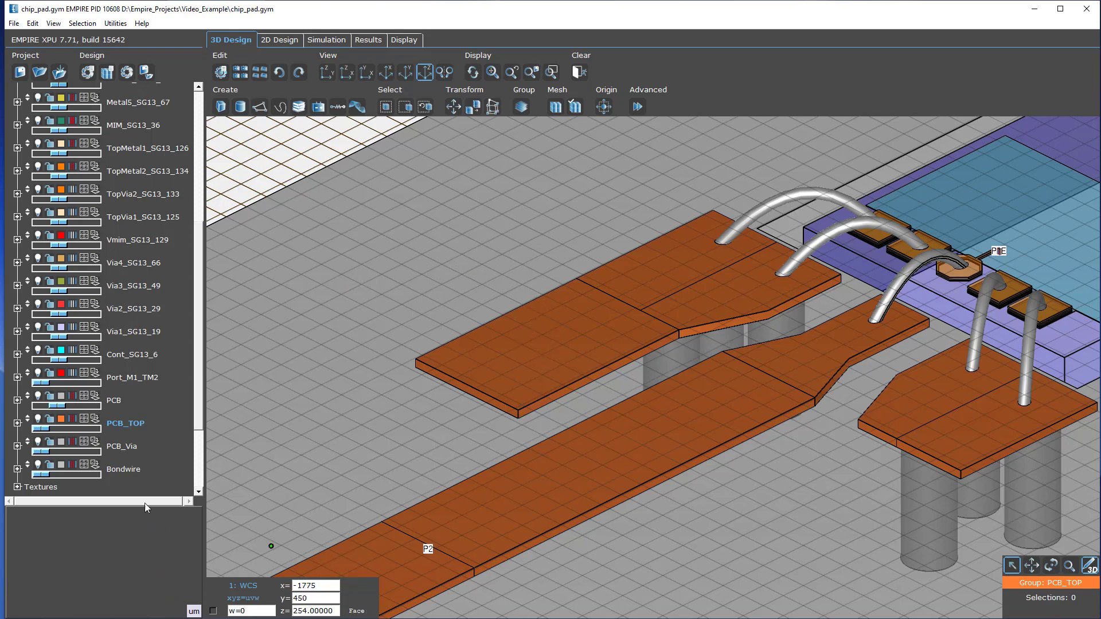
{"action": "left_click", "coordinate": [126, 470]}
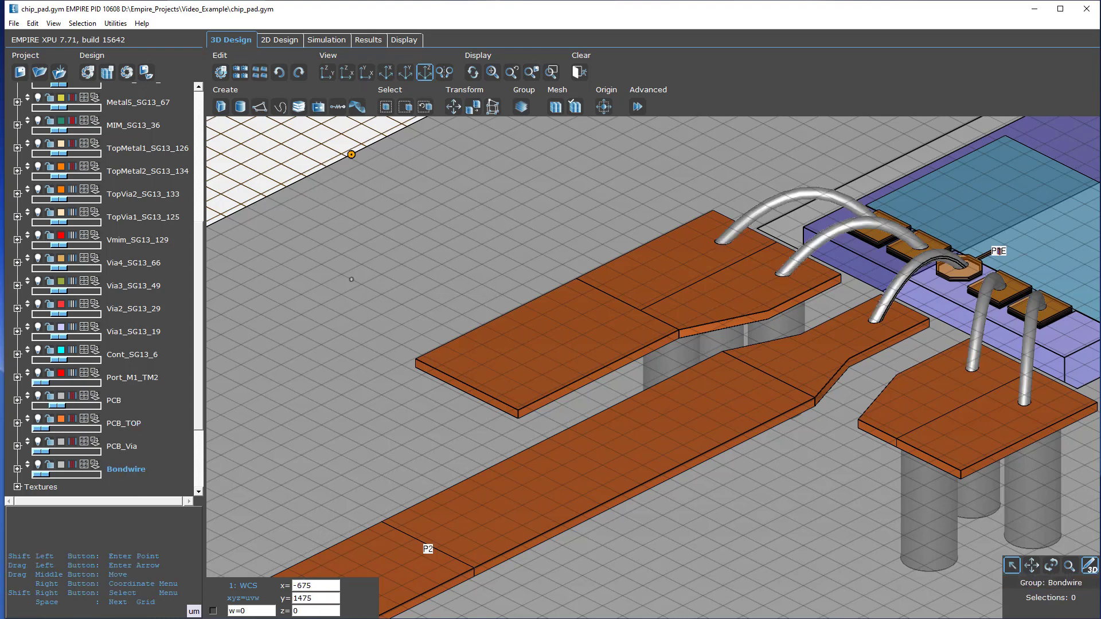
{"action": "left_click", "coordinate": [299, 109]}
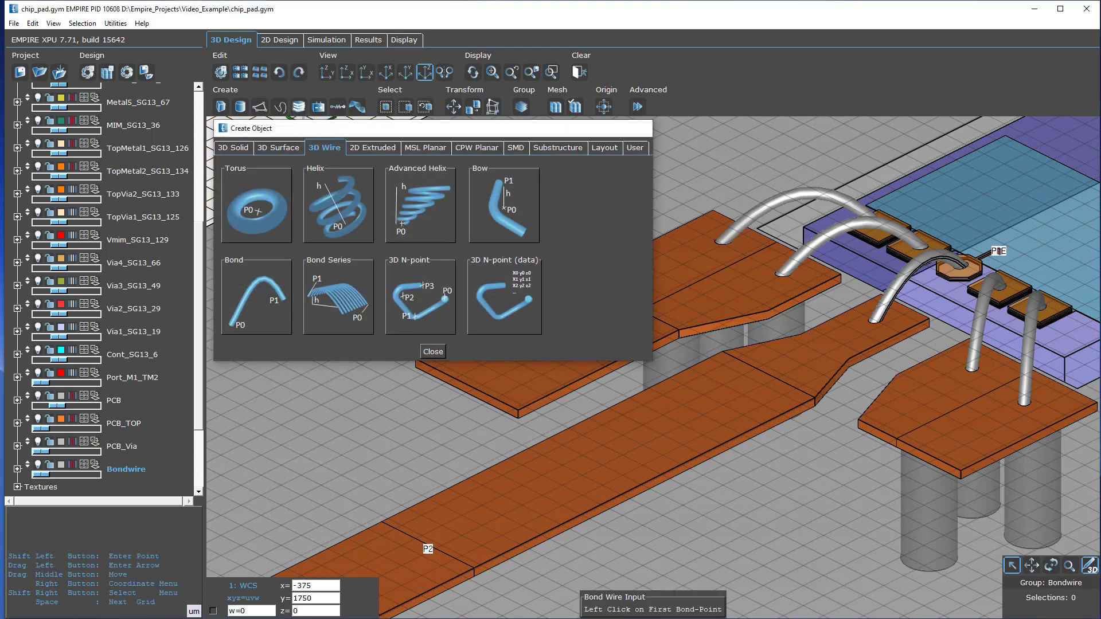
{"action": "left_click", "coordinate": [258, 296]}
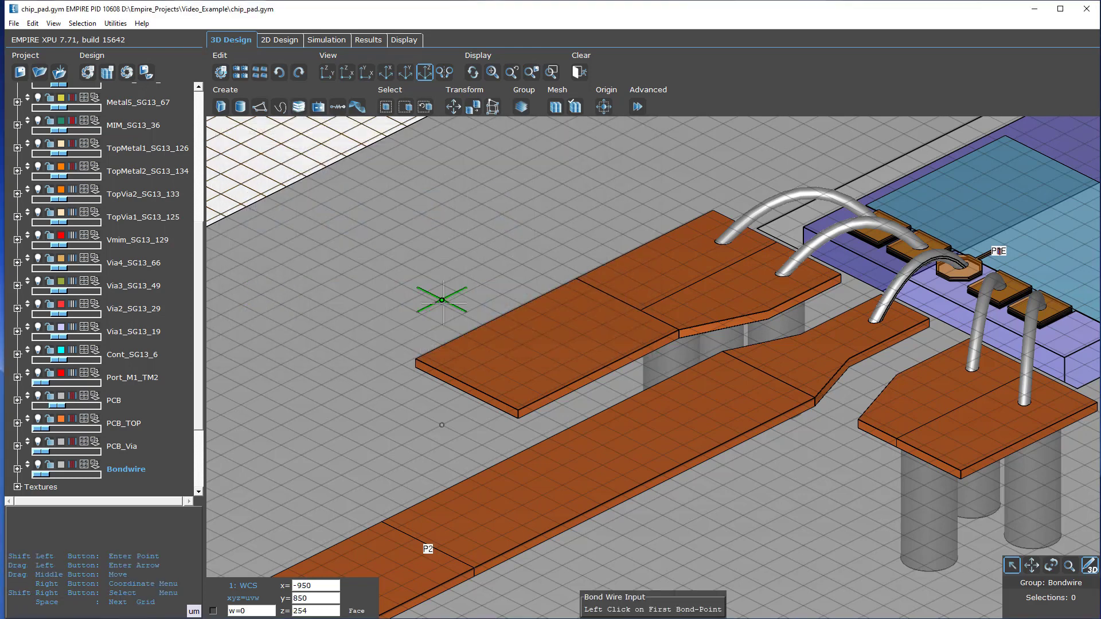
{"action": "left_click", "coordinate": [601, 311], "text": "shift"}
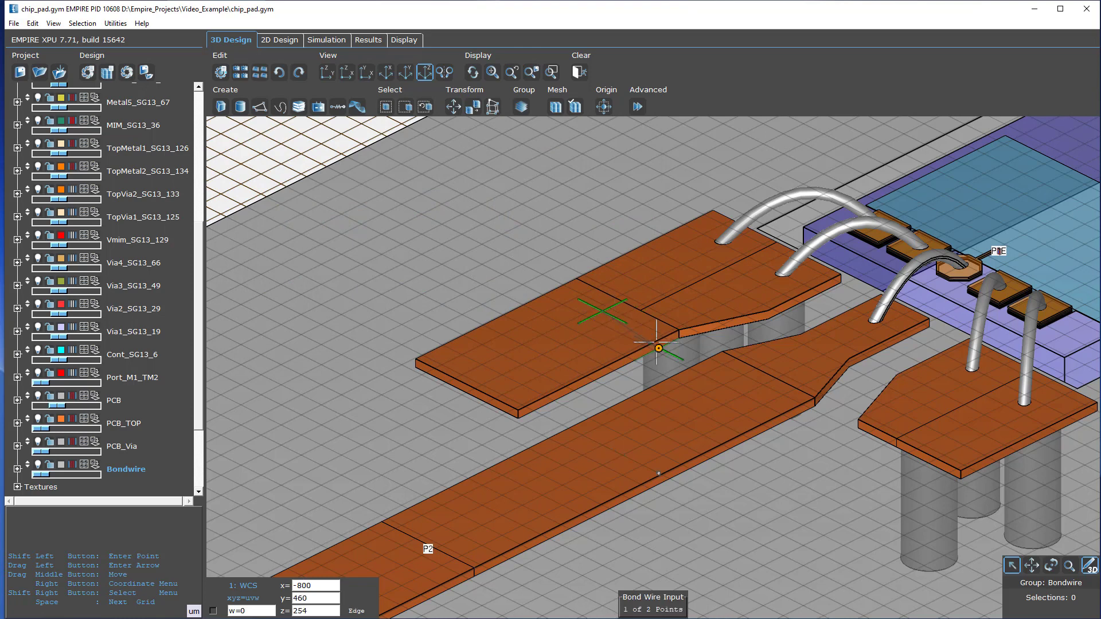
{"action": "left_click", "coordinate": [743, 382], "text": "shift"}
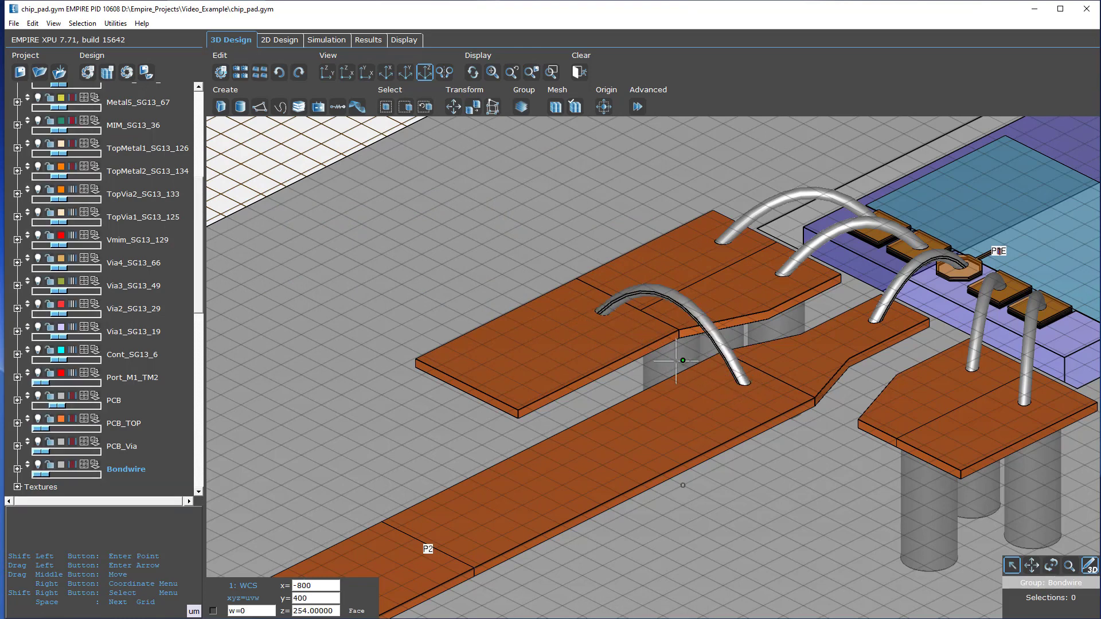
Create a second bond wire from the outer end of the added box to the P2 line near the port label.
{"action": "left_click", "coordinate": [299, 108]}
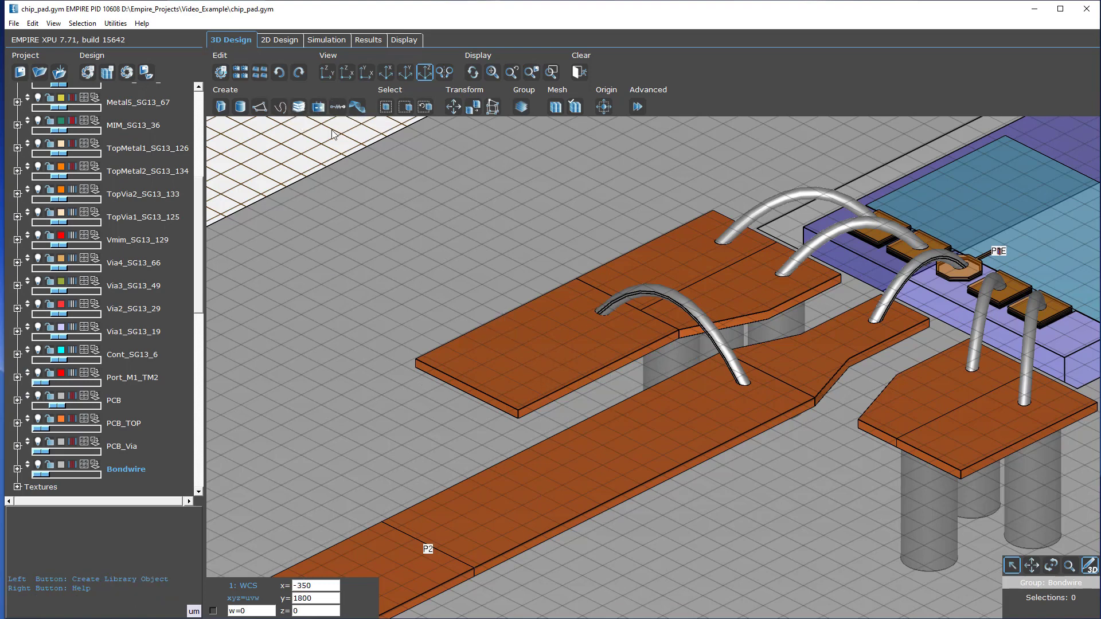
{"action": "left_click", "coordinate": [311, 295]}
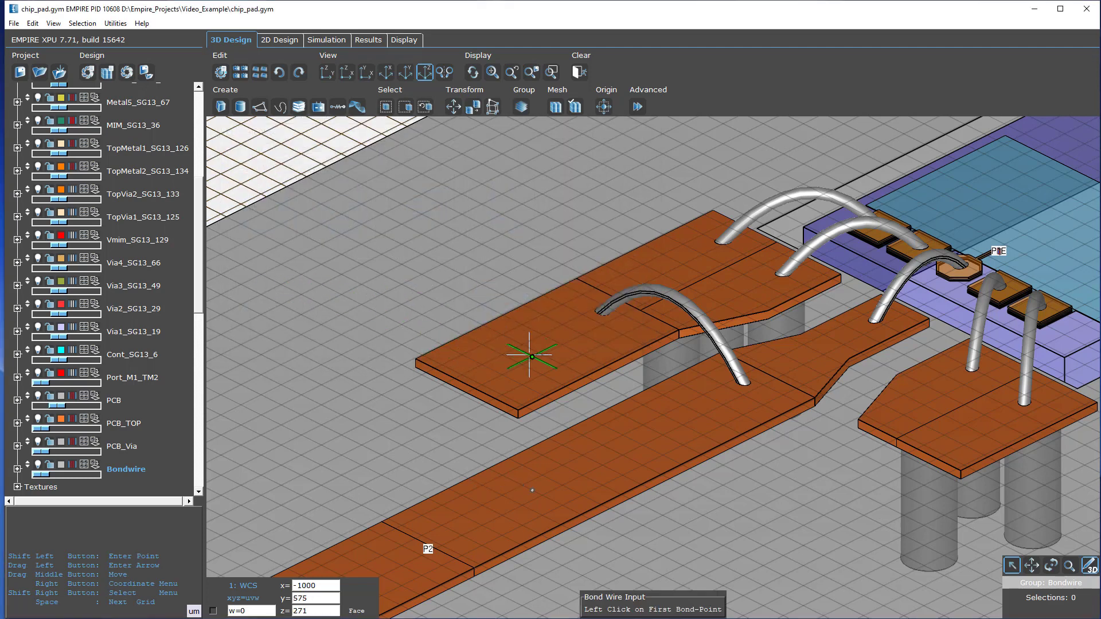
{"action": "left_click", "coordinate": [521, 351]}
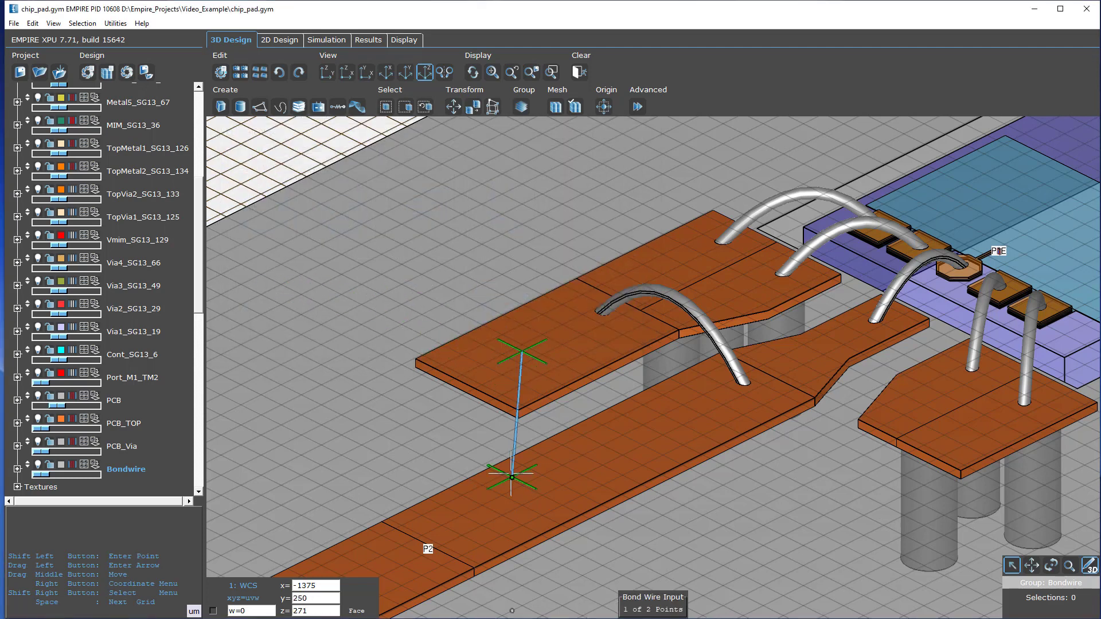
{"action": "left_click", "coordinate": [492, 507]}
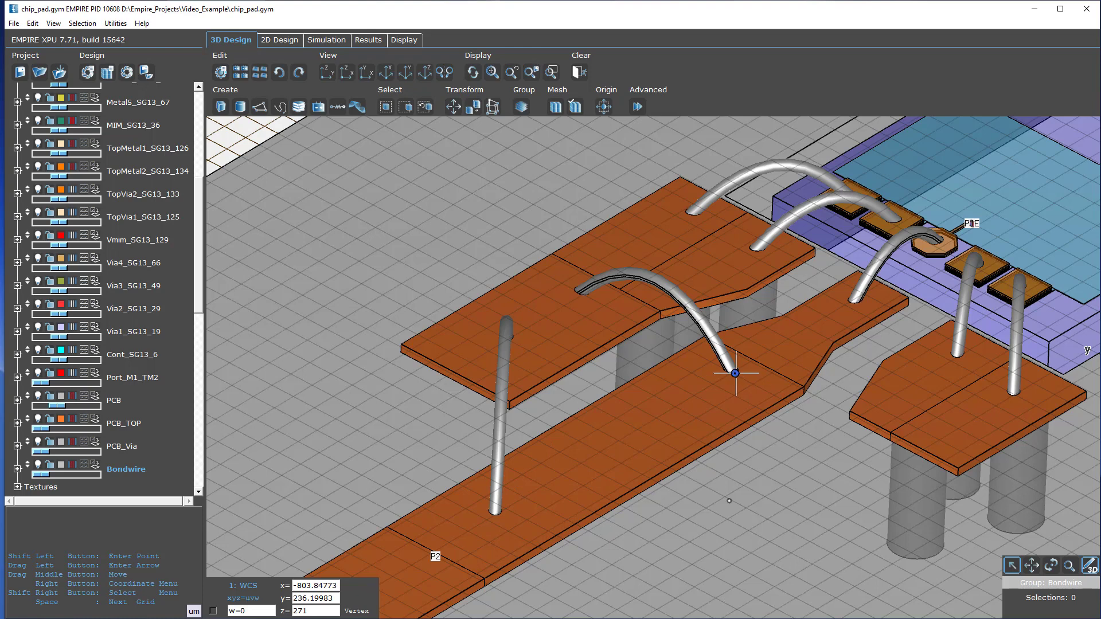
Delete both newly added bond wires and the added PCB_TOP box.
{"action": "left_click", "coordinate": [678, 290]}
{"action": "key", "text": "Delete"}
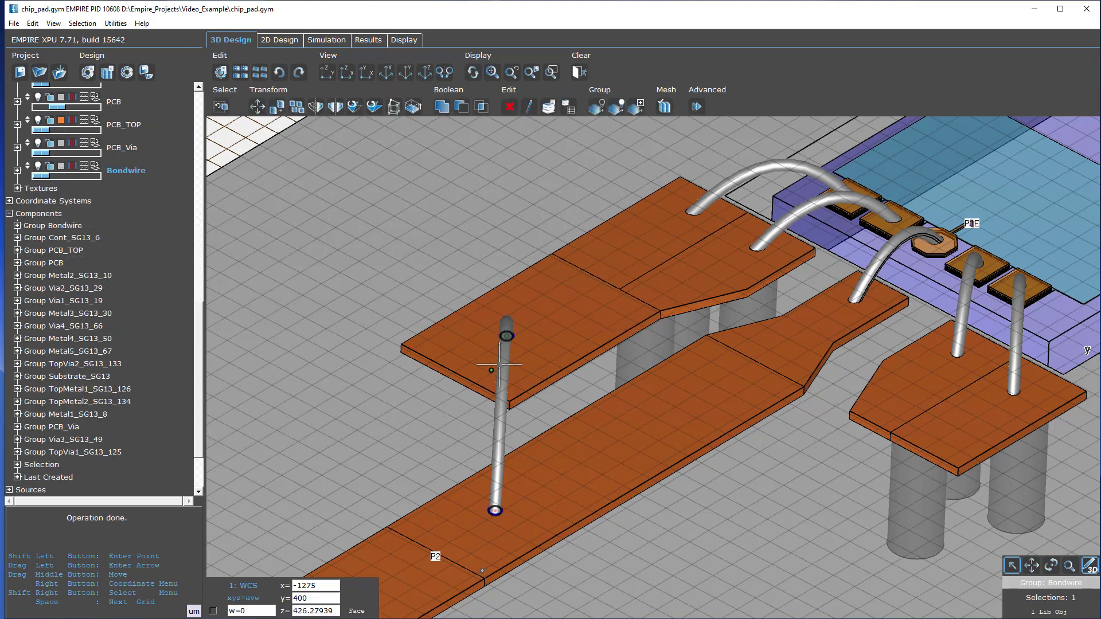
{"action": "left_click", "coordinate": [503, 344]}
{"action": "key", "text": "Delete"}
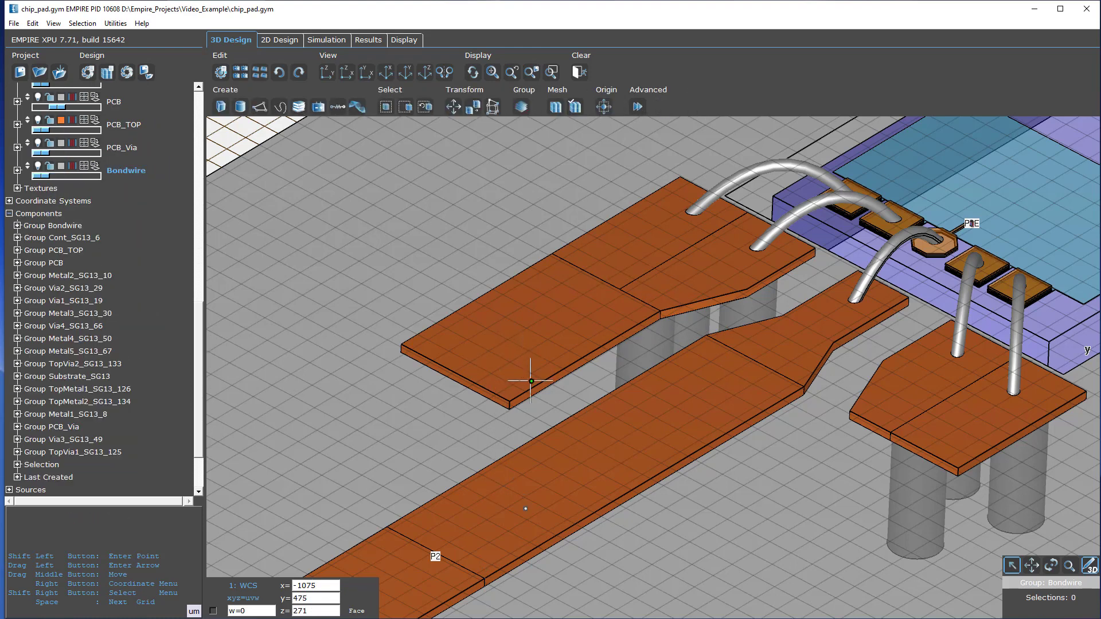
{"action": "left_click", "coordinate": [531, 383]}
{"action": "key", "text": "Delete"}
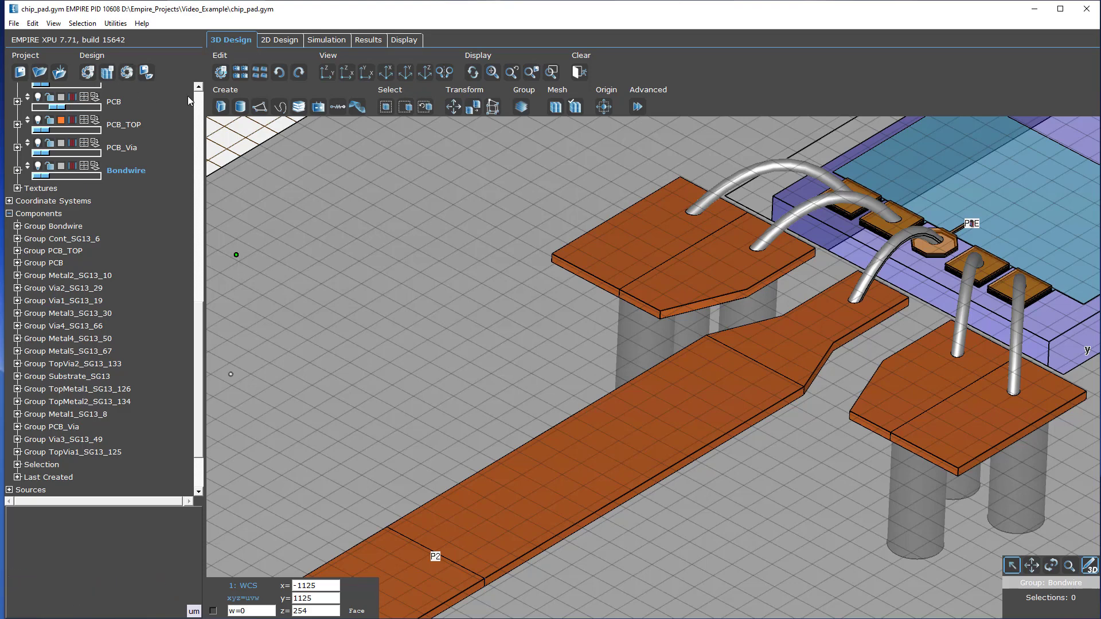
Examine the object library's 3D Solid, 3D Surface, 2D Extruded and MSL Planar categories.
{"action": "scroll", "coordinate": [199, 105], "scroll_direction": "up", "scroll_amount": 10}
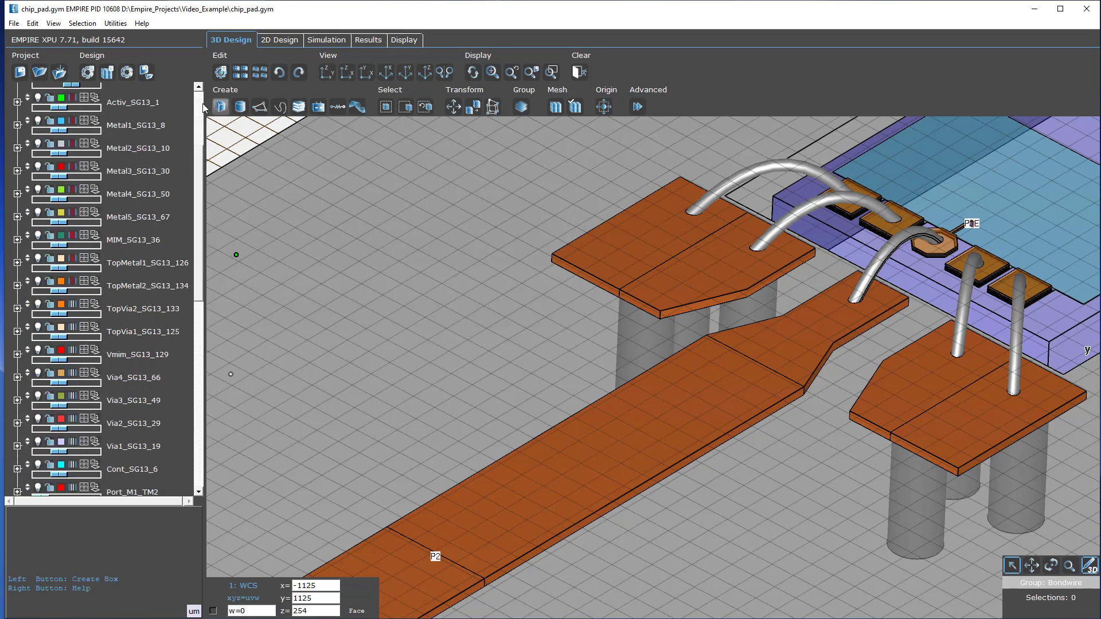
{"action": "scroll", "coordinate": [199, 107], "scroll_direction": "up", "scroll_amount": 5}
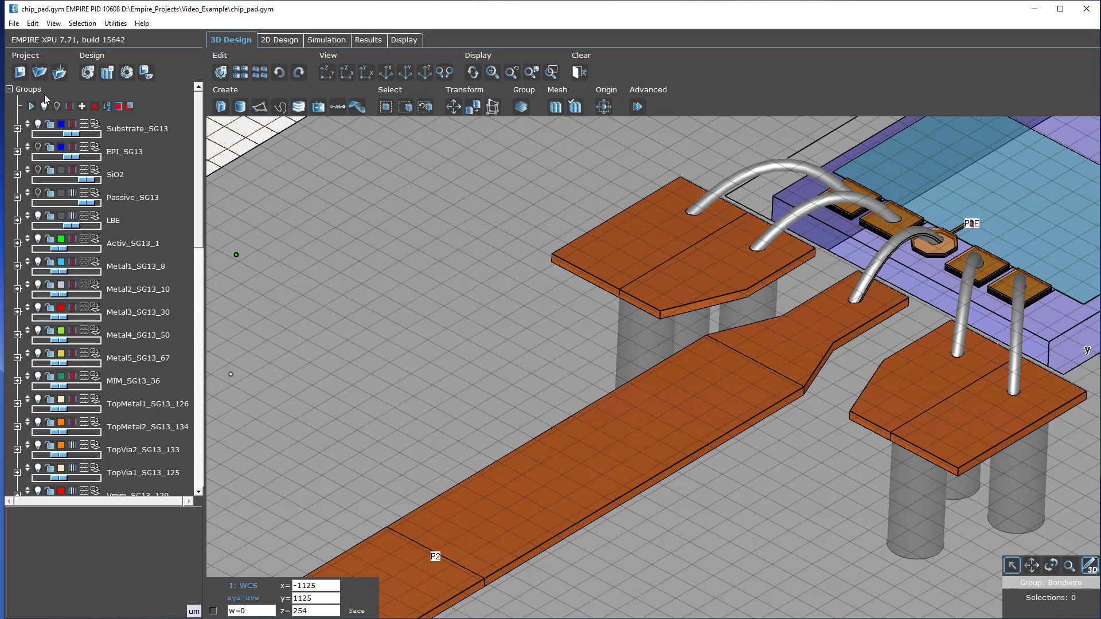
{"action": "left_click", "coordinate": [299, 108]}
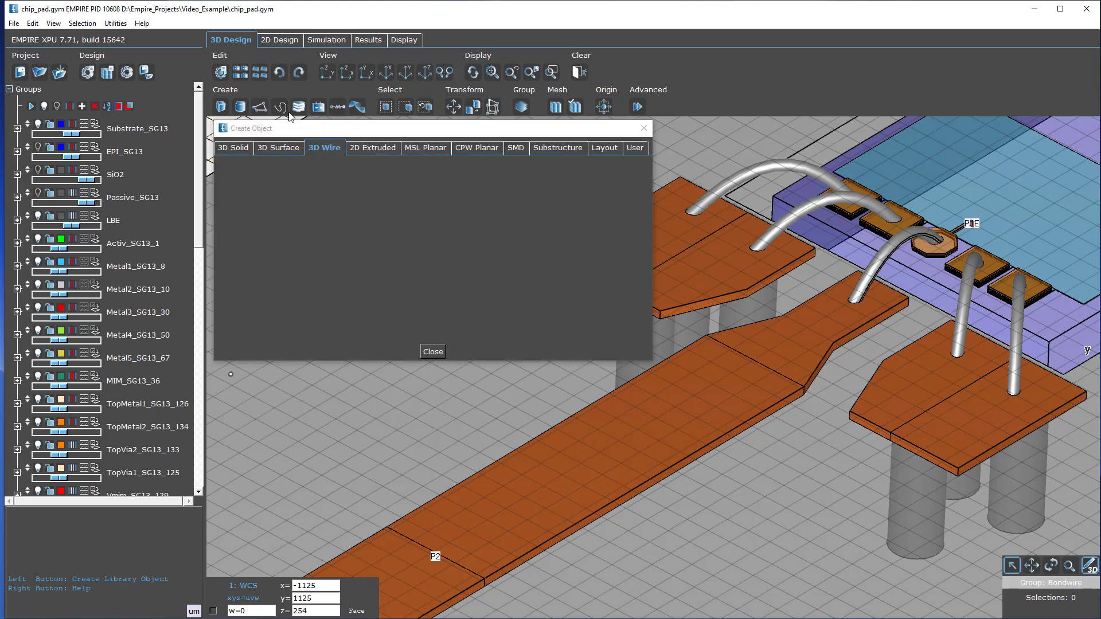
{"action": "left_click", "coordinate": [242, 148]}
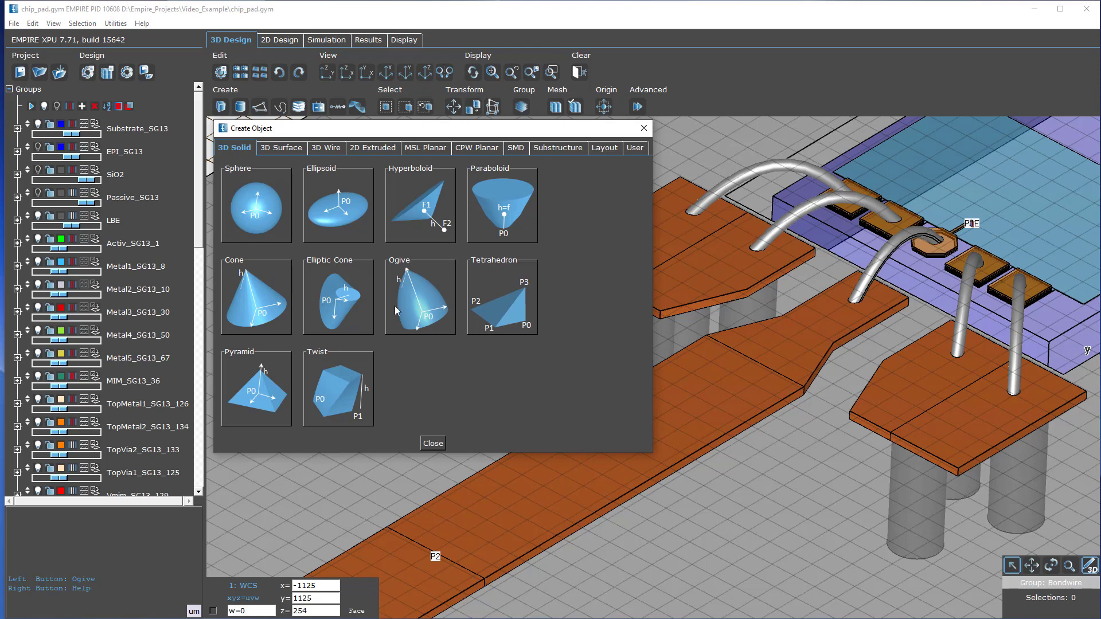
{"action": "left_click", "coordinate": [294, 148]}
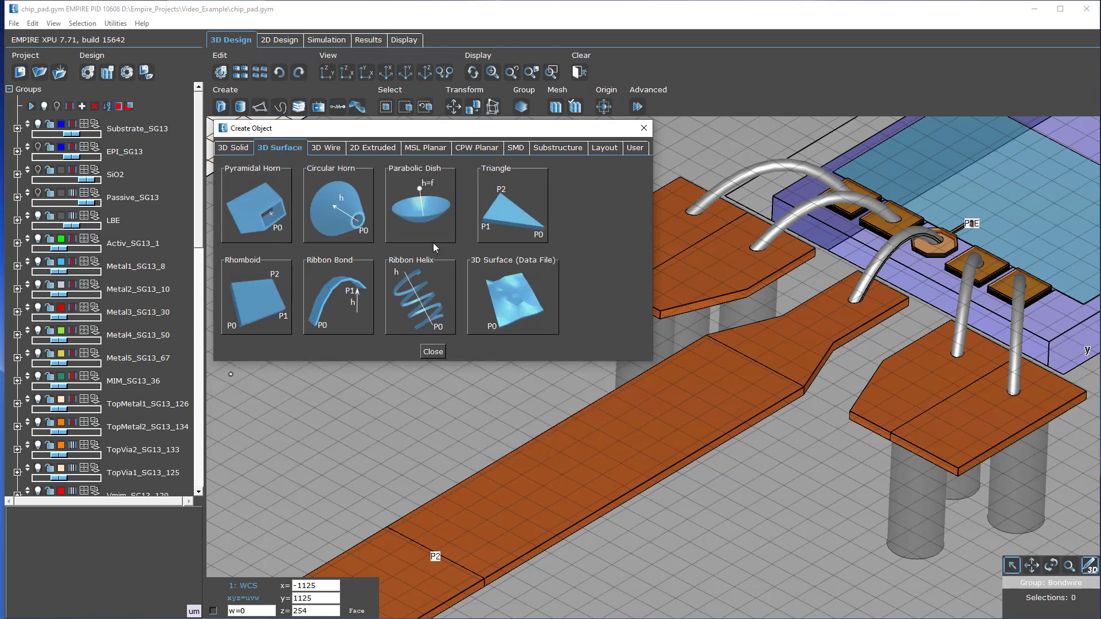
{"action": "left_click", "coordinate": [366, 149]}
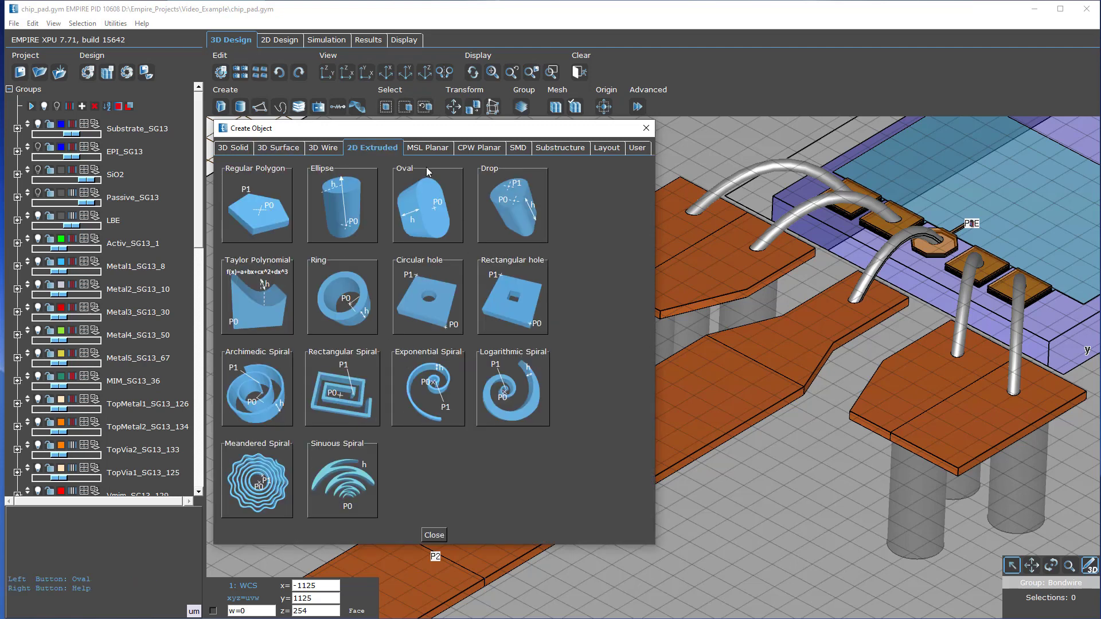
{"action": "left_click", "coordinate": [427, 148]}
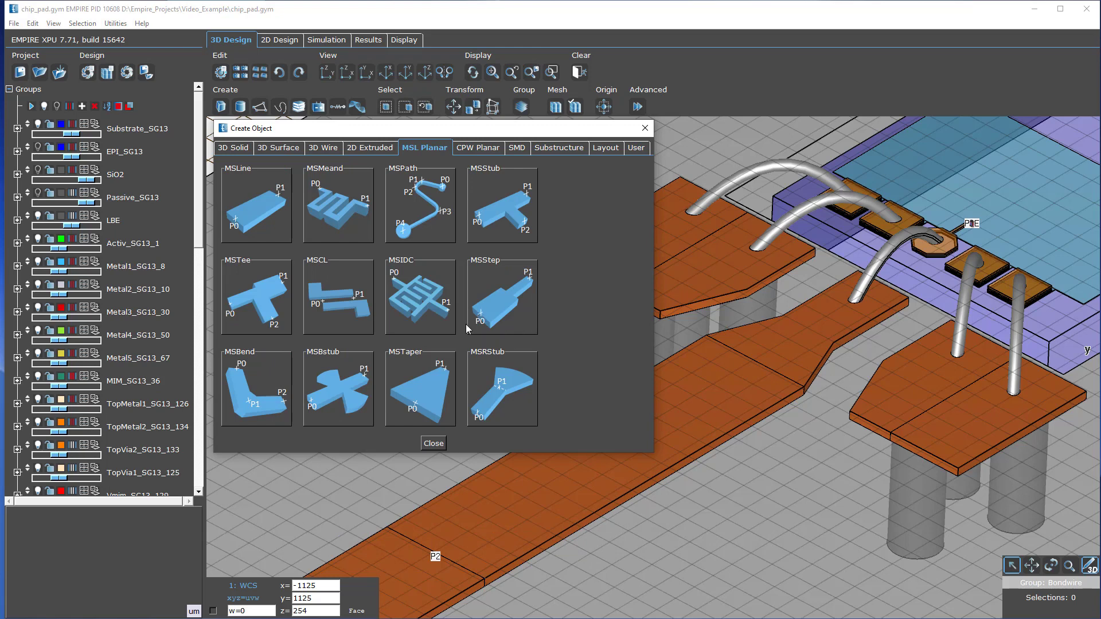
Create an MSIDC object in group PCB_TOP beside the P2 line, from about (-1200, -125) to (-975, -175), and open its parameters.
{"action": "left_click", "coordinate": [285, 386]}
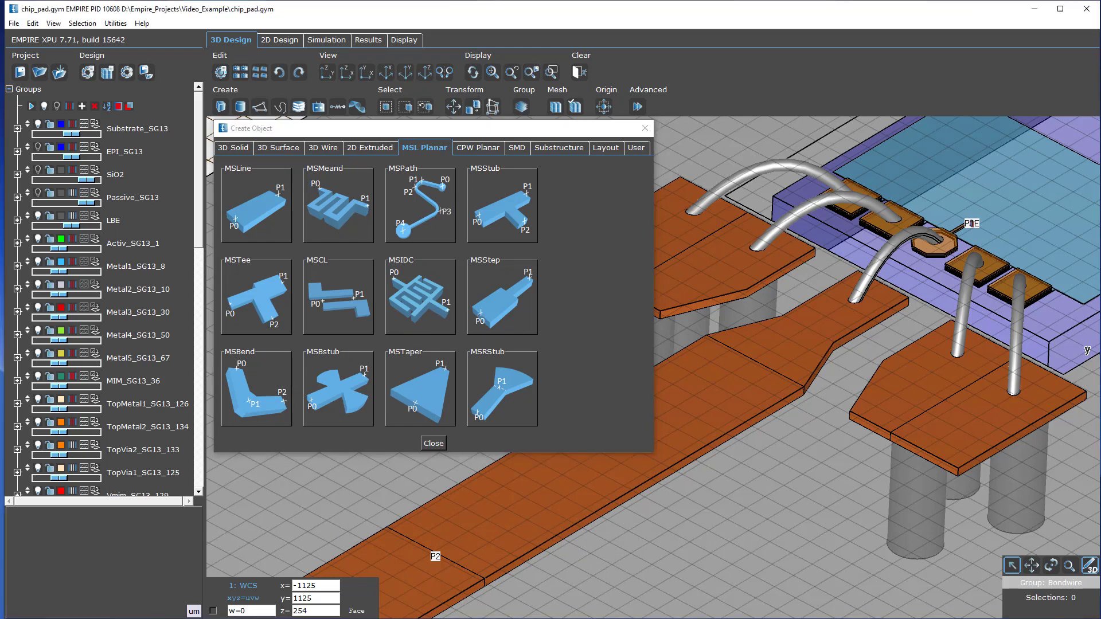
{"action": "left_click_drag", "start_coordinate": [198, 192], "coordinate": [194, 334]}
{"action": "left_click", "coordinate": [129, 249]}
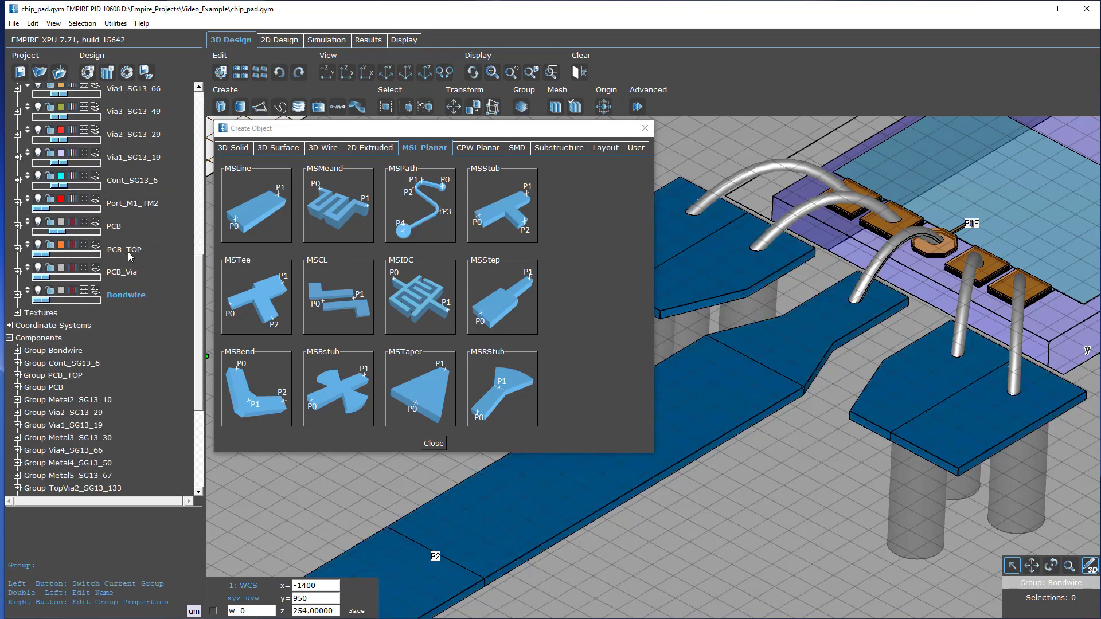
{"action": "left_click", "coordinate": [427, 307]}
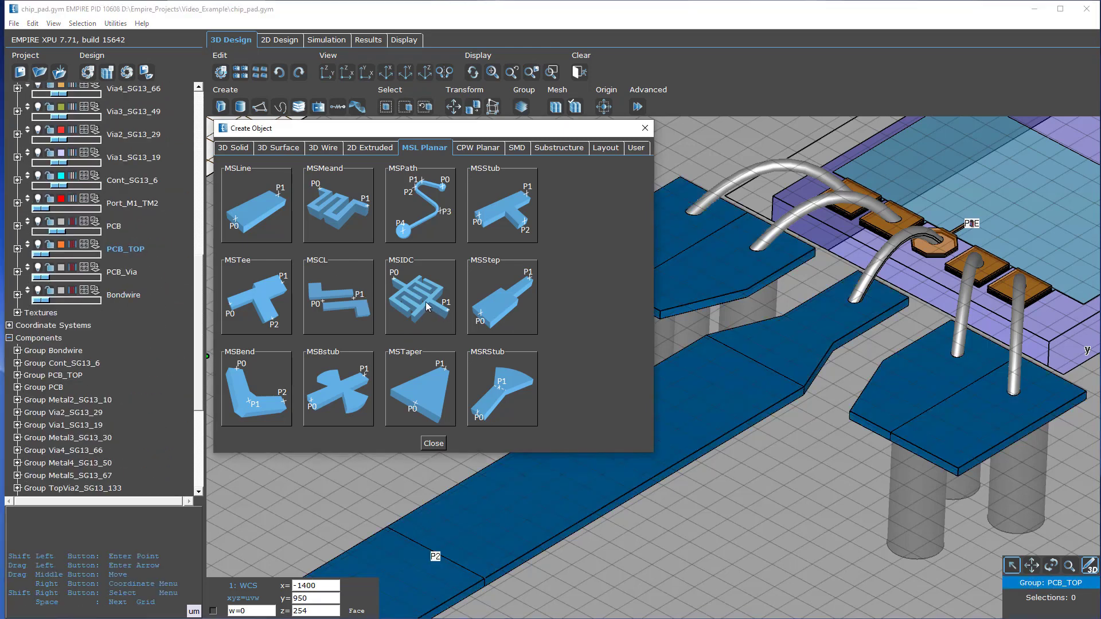
{"action": "left_click", "coordinate": [739, 550]}
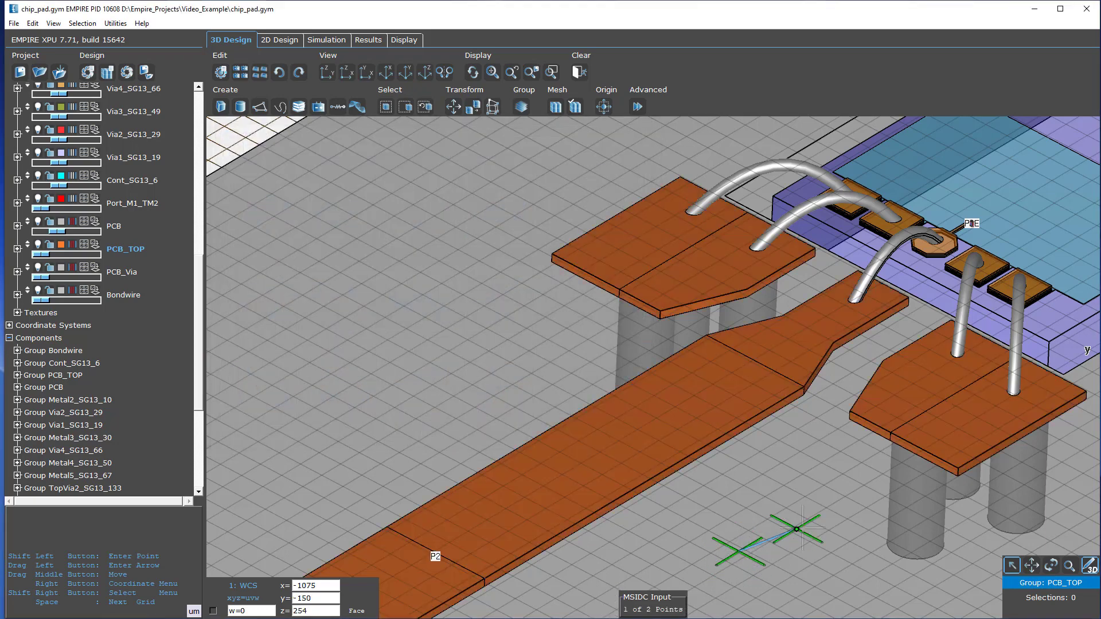
{"action": "left_click", "coordinate": [845, 512]}
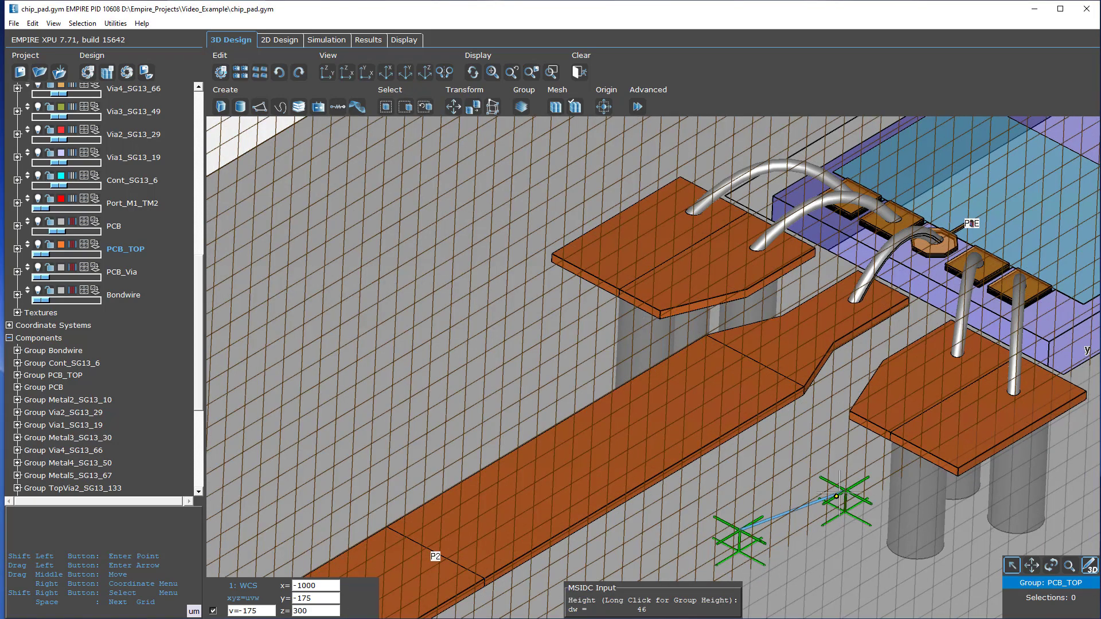
{"action": "left_click", "coordinate": [839, 493]}
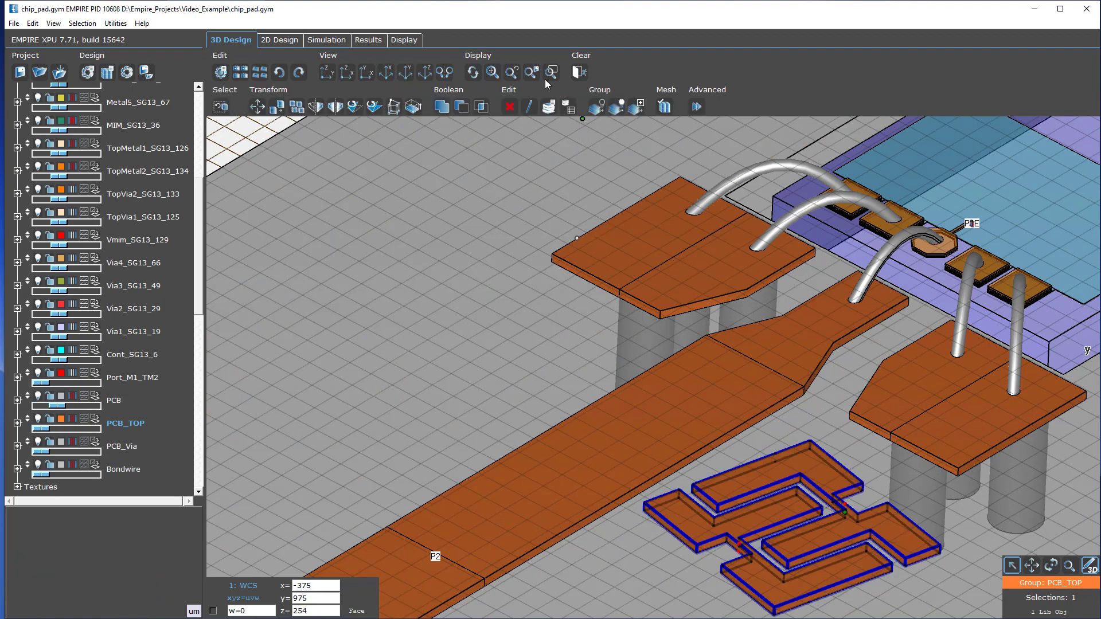
{"action": "left_click", "coordinate": [530, 110]}
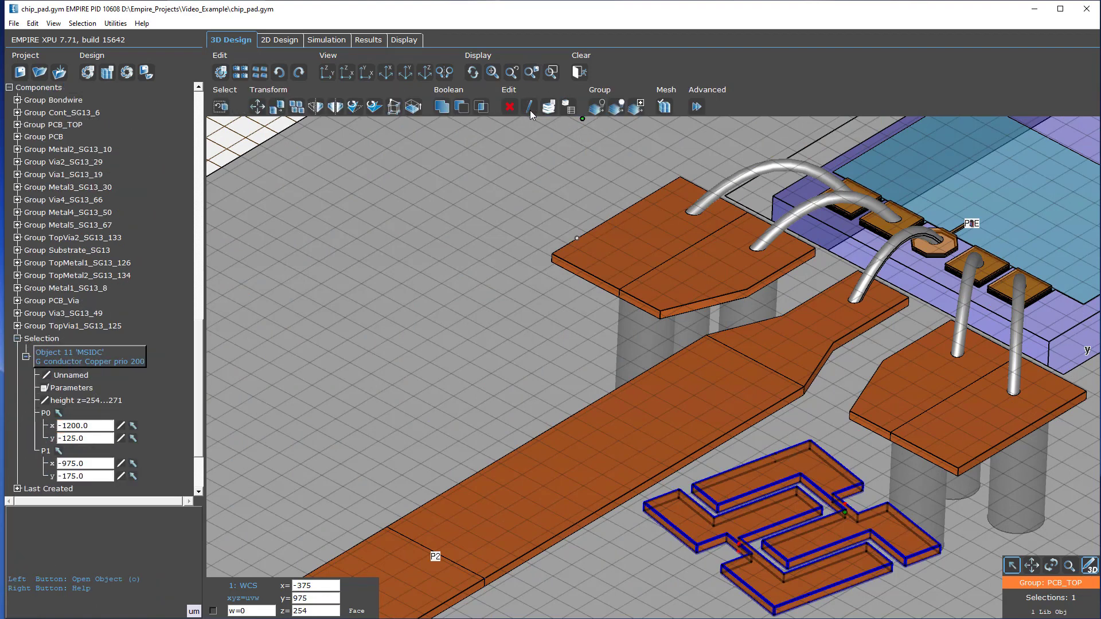
{"action": "left_click", "coordinate": [531, 109]}
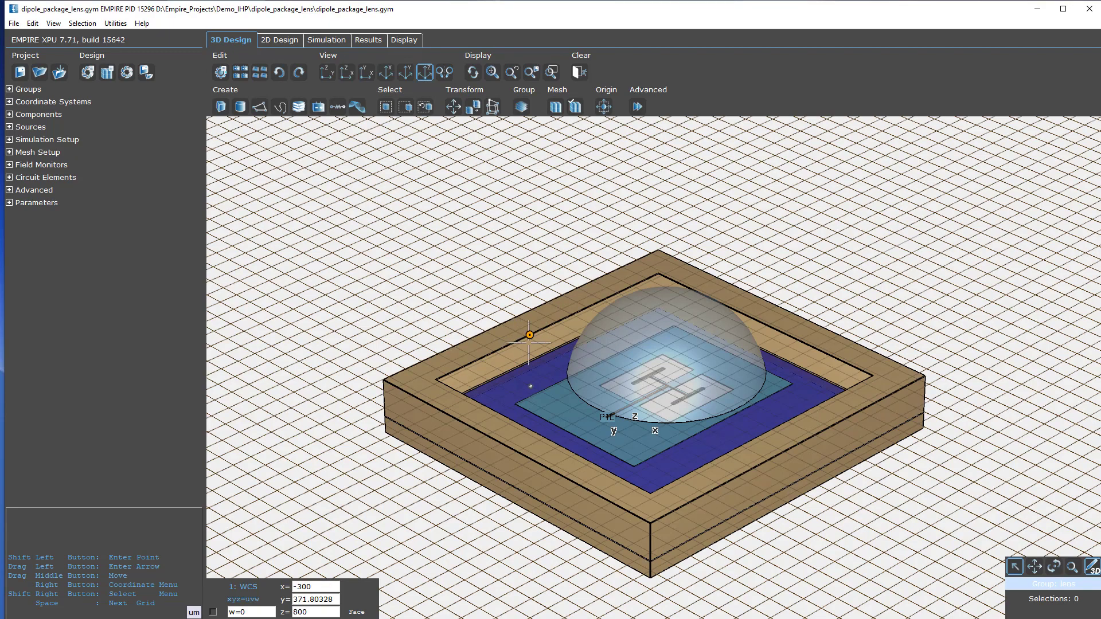
Examine the dipole_package_lens model from steeper, shallower and side viewing angles, including a close view of the lens.
{"action": "key", "text": "Up"}
{"action": "key", "text": "Up"}
{"action": "key", "text": "Up"}
{"action": "key", "text": "Up"}
{"action": "key", "text": "Up"}
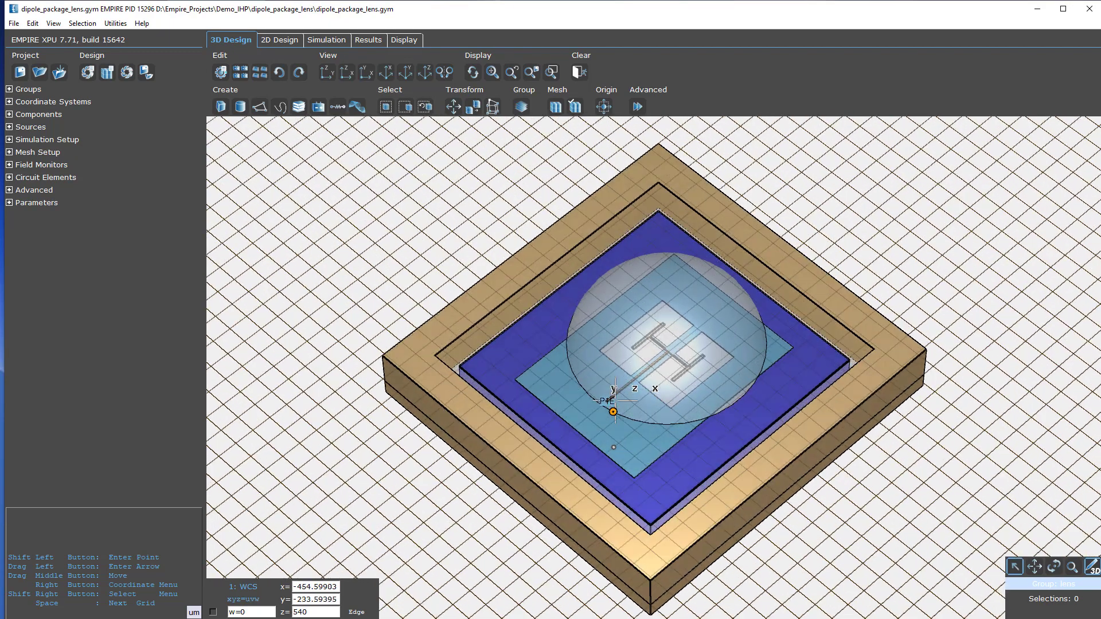
{"action": "key", "text": "Up"}
{"action": "key", "text": "Up"}
{"action": "key", "text": "Up"}
{"action": "key", "text": "Up"}
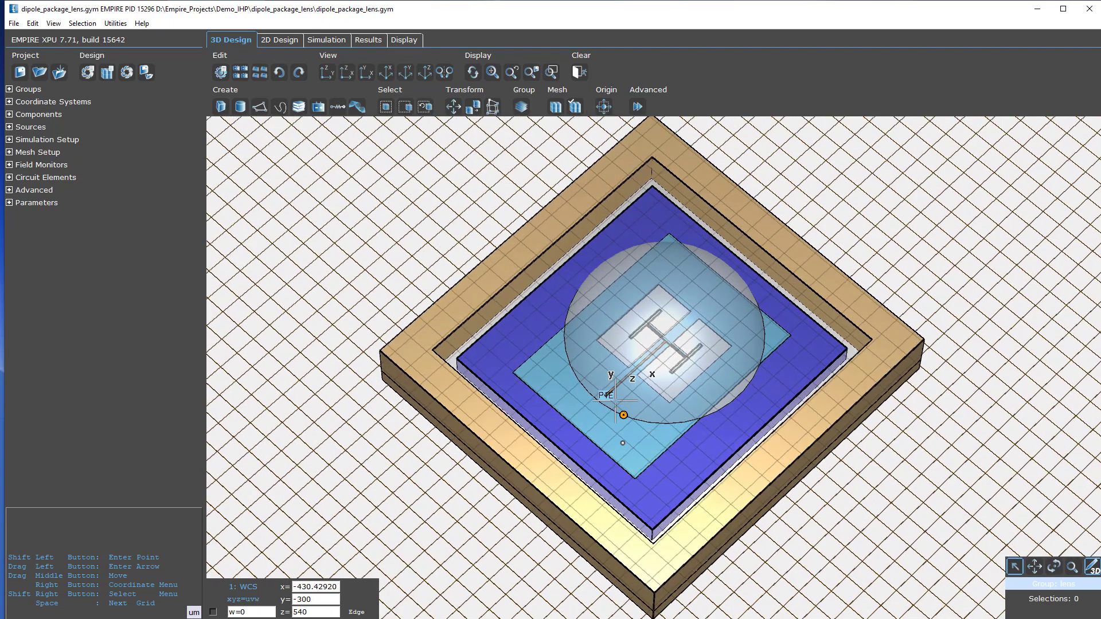
{"action": "key", "text": "Down"}
{"action": "key", "text": "Down"}
{"action": "key", "text": "Down"}
{"action": "key", "text": "Down"}
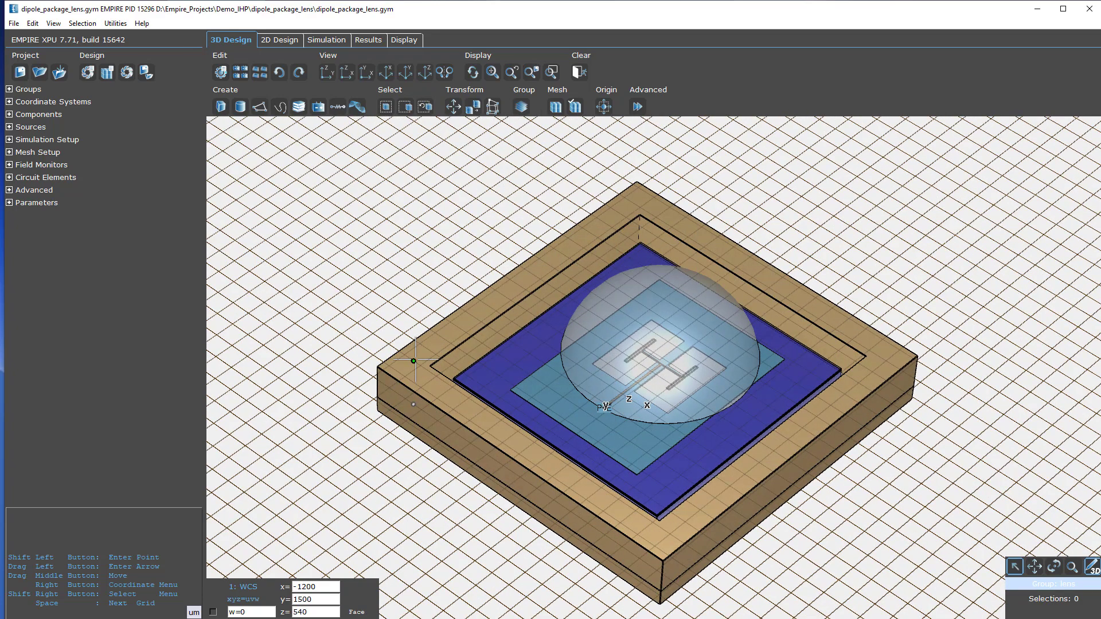
{"action": "scroll", "coordinate": [705, 376], "scroll_direction": "up", "scroll_amount": 5}
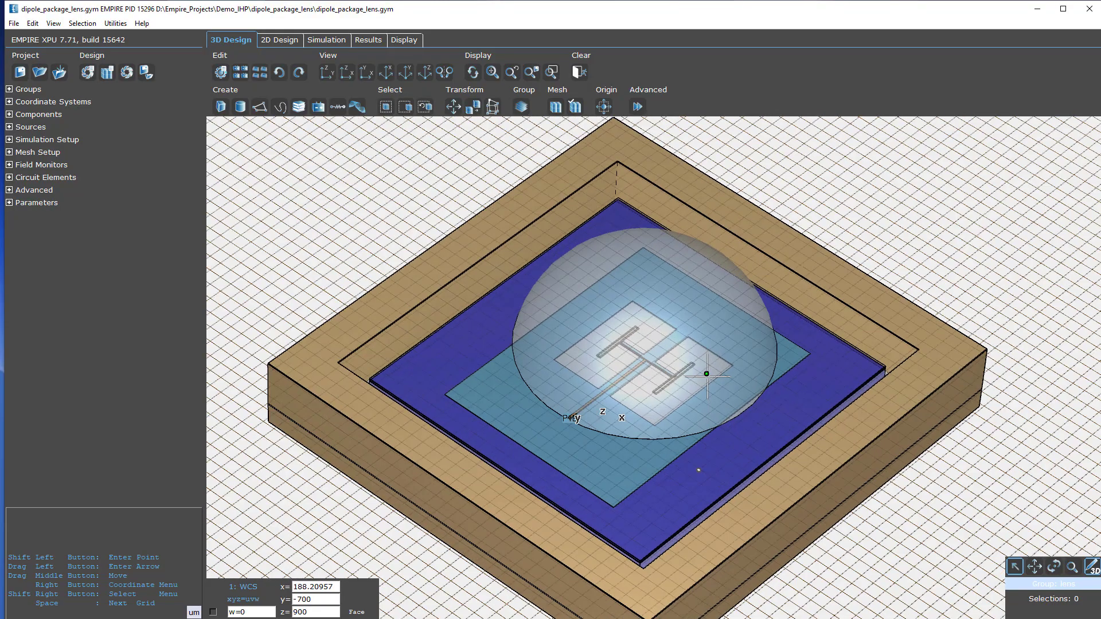
{"action": "key", "text": "Up"}
{"action": "key", "text": "Up"}
{"action": "key", "text": "Down"}
{"action": "key", "text": "Down"}
{"action": "key", "text": "Down"}
{"action": "key", "text": "Down"}
{"action": "key", "text": "Down"}
{"action": "key", "text": "Down"}
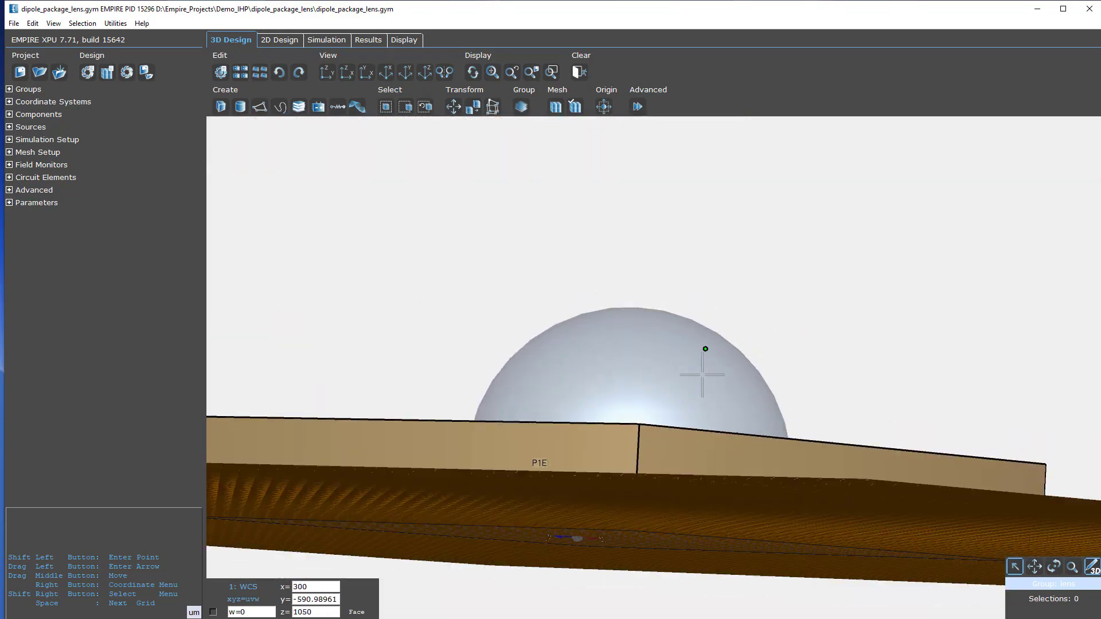
{"action": "key", "text": "Up"}
{"action": "key", "text": "Up"}
{"action": "key", "text": "Up"}
{"action": "middle_click_drag", "start_coordinate": [702, 375], "coordinate": [614, 339]}
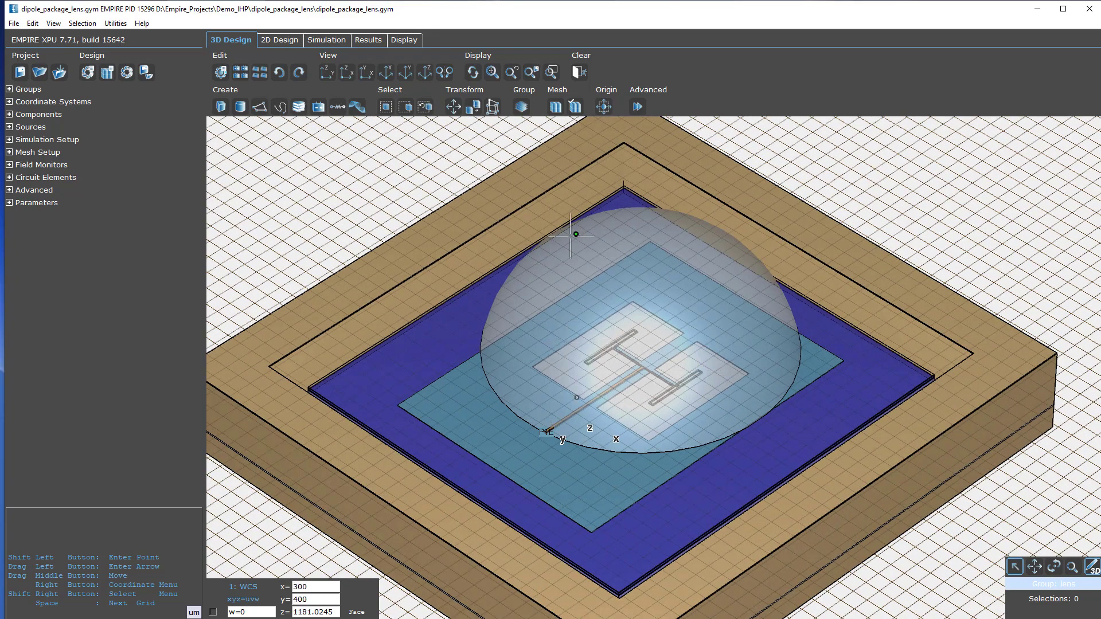
Review the diameter, resolution and cutting plane settings of the lens sphere, leaving them unchanged.
{"action": "left_click", "coordinate": [583, 221]}
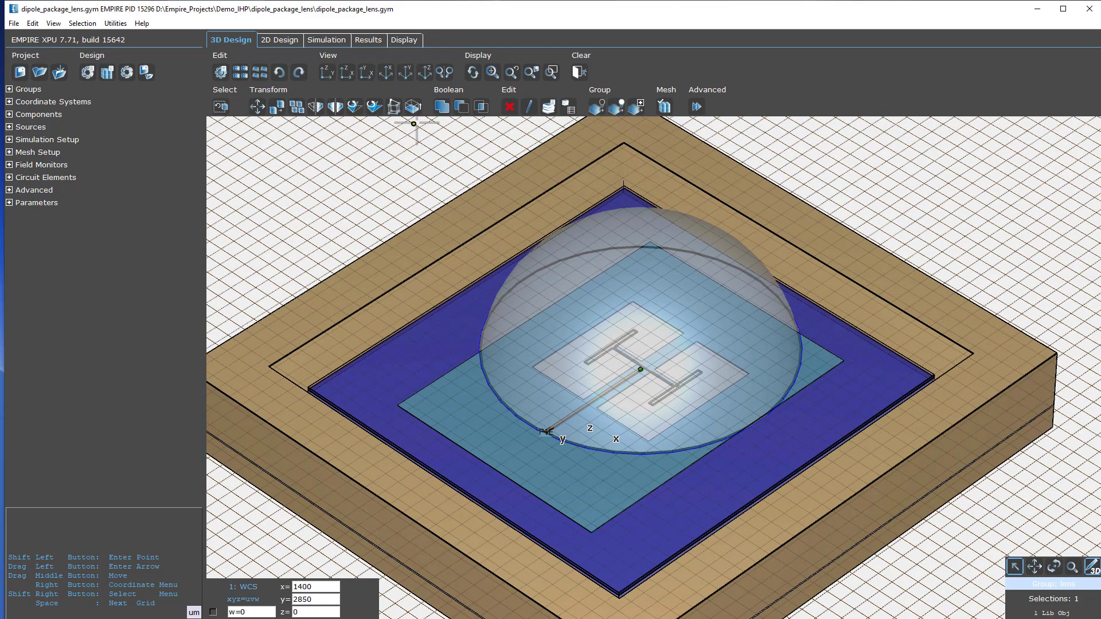
{"action": "left_click", "coordinate": [548, 109]}
{"action": "left_click", "coordinate": [549, 109]}
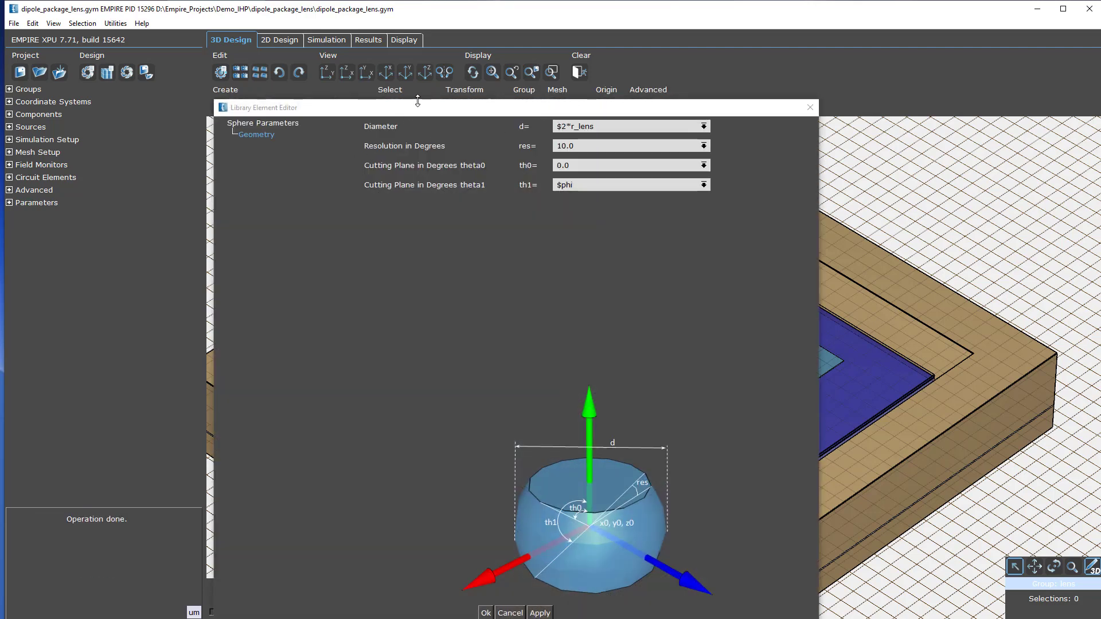
{"action": "left_click_drag", "start_coordinate": [418, 100], "coordinate": [446, 84]}
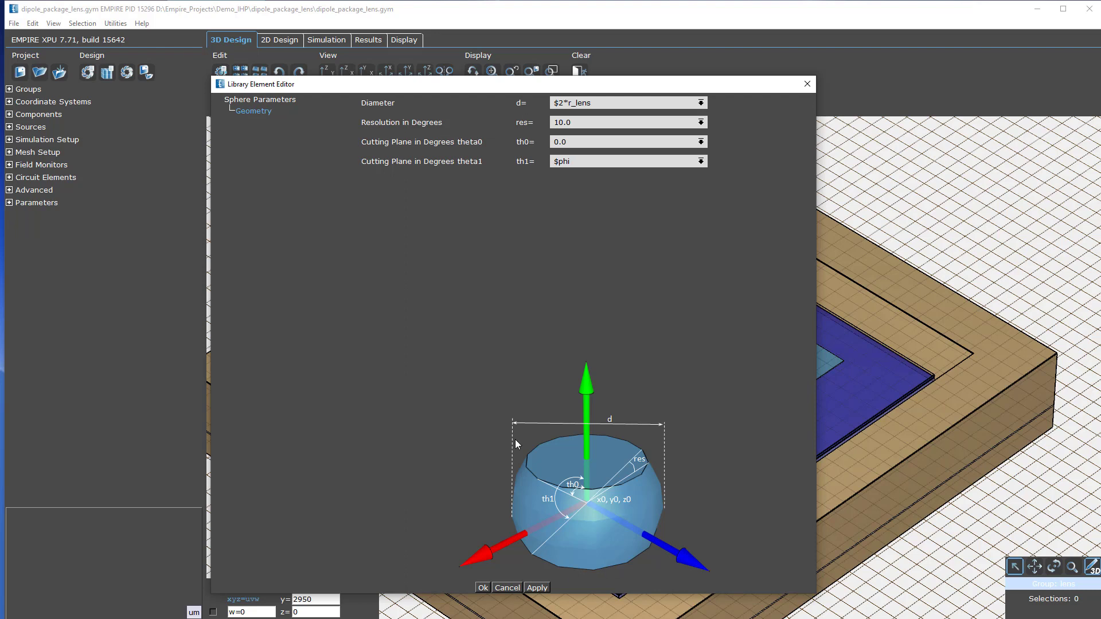
{"action": "left_click", "coordinate": [507, 588]}
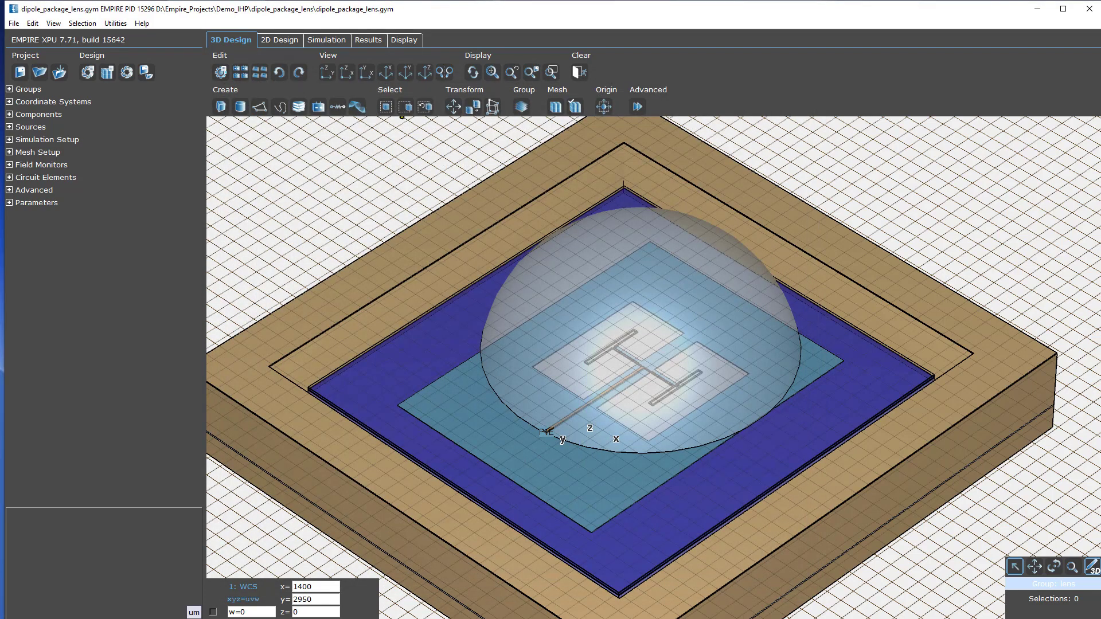
Show the project parameters and try out the lens radius parameter r_lens.
{"action": "left_click", "coordinate": [9, 203]}
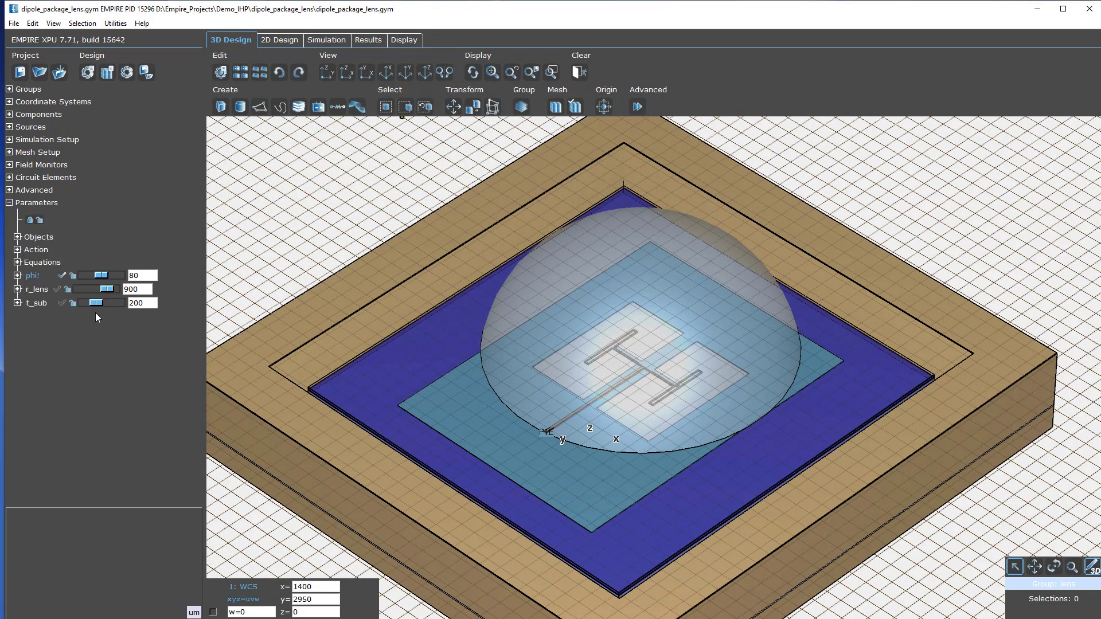
{"action": "mouse_move", "coordinate": [109, 290]}
{"action": "left_mouse_down"}
{"action": "mouse_move", "coordinate": [96, 291]}
{"action": "mouse_move", "coordinate": [124, 293]}
{"action": "mouse_move", "coordinate": [98, 293]}
{"action": "mouse_move", "coordinate": [114, 294]}
{"action": "left_mouse_up"}
Select the lens sphere and read through the full z expression of its origin.
{"action": "left_click", "coordinate": [566, 253]}
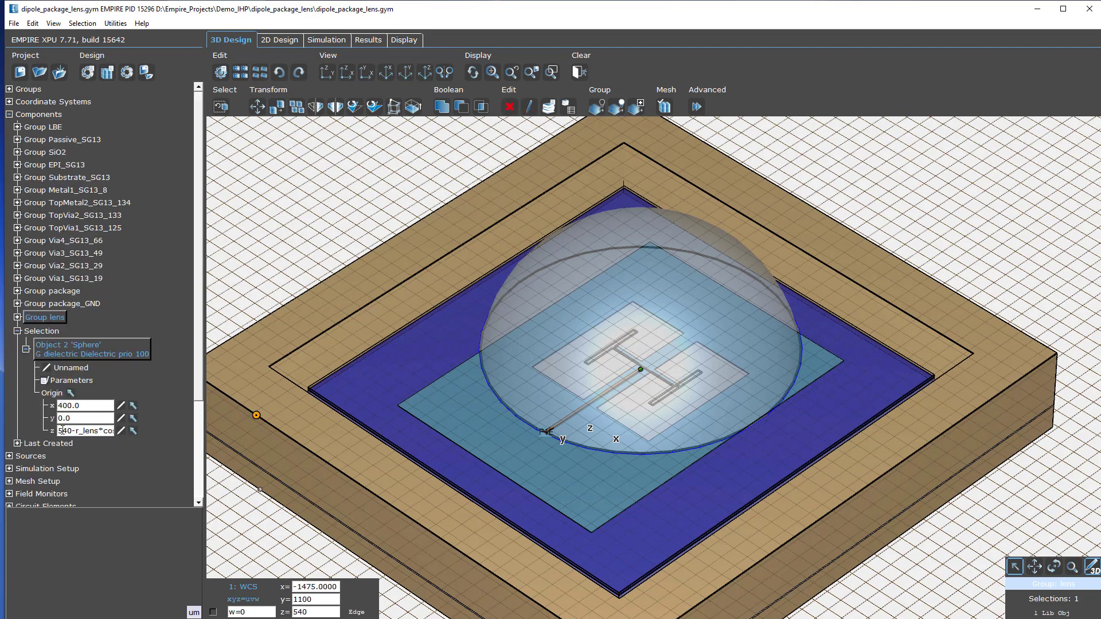
{"action": "double_click", "coordinate": [95, 430]}
{"action": "key", "text": "End"}
{"action": "key", "text": "Left"}
{"action": "key", "text": "Left"}
{"action": "key", "text": "Left"}
{"action": "key", "text": "Left"}
{"action": "key", "text": "Left"}
{"action": "key", "text": "Left"}
{"action": "key", "text": "Left"}
{"action": "key", "text": "Left"}
{"action": "key", "text": "Left"}
{"action": "key", "text": "Left"}
{"action": "key", "text": "Left"}
{"action": "key", "text": "Left"}
{"action": "key", "text": "Left"}
{"action": "key", "text": "Left"}
{"action": "key", "text": "Left"}
{"action": "key", "text": "Left"}
{"action": "key", "text": "Left"}
{"action": "key", "text": "Left"}
{"action": "key", "text": "Left"}
{"action": "key", "text": "Left"}
Recheck the sphere's geometry parameters without changing them and return to the list of project parameters.
{"action": "double_click", "coordinate": [71, 381]}
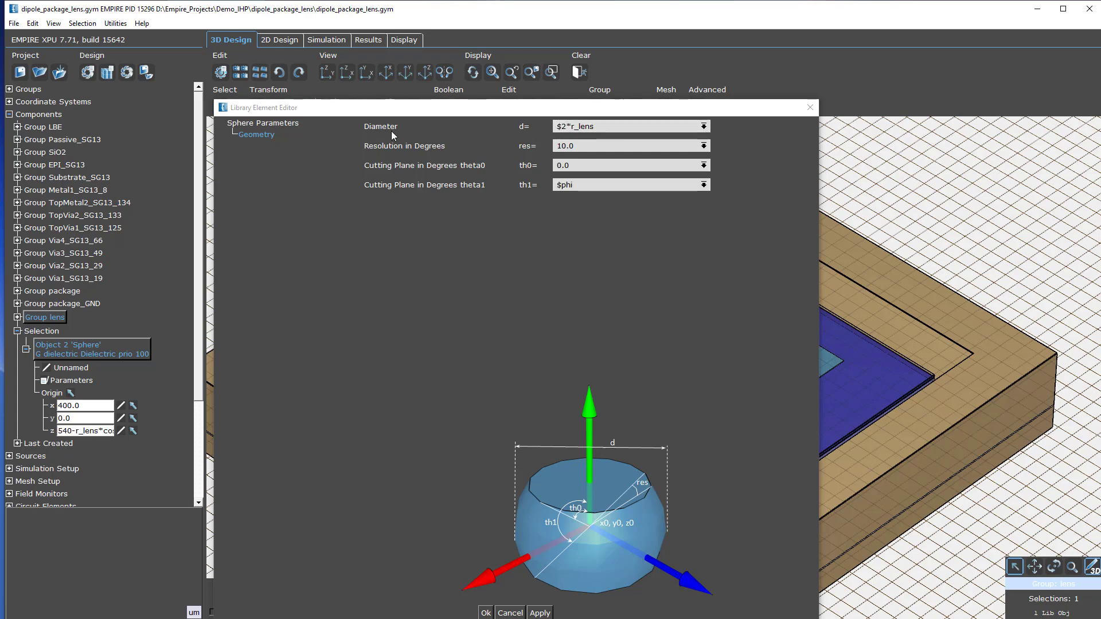
{"action": "left_click", "coordinate": [509, 613]}
{"action": "left_click", "coordinate": [18, 331]}
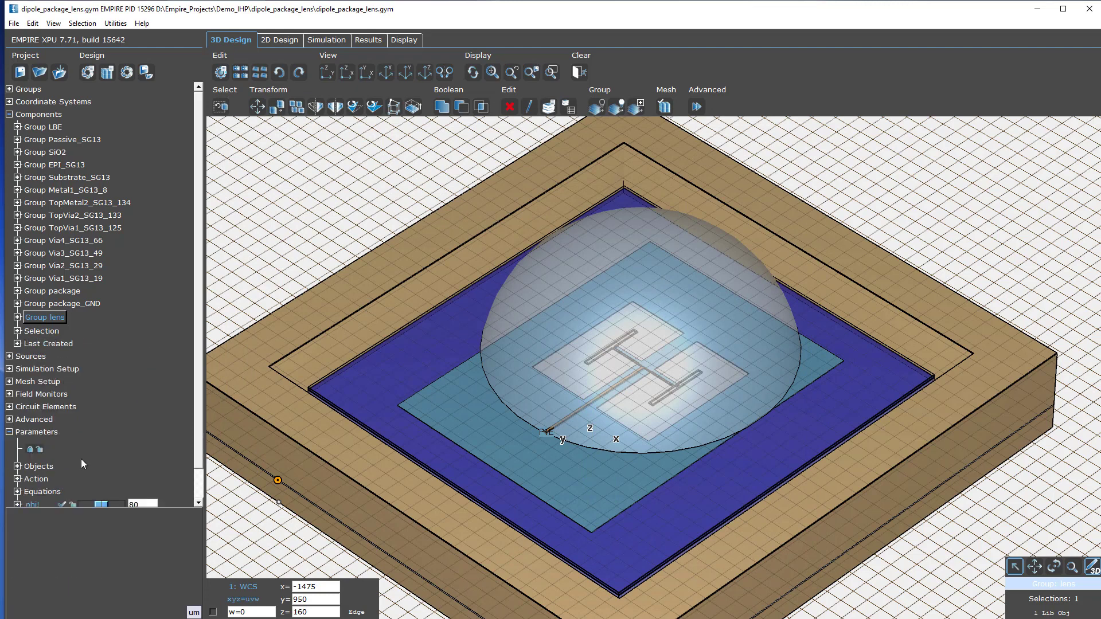
{"action": "scroll", "coordinate": [172, 481], "scroll_direction": "down", "scroll_amount": 1}
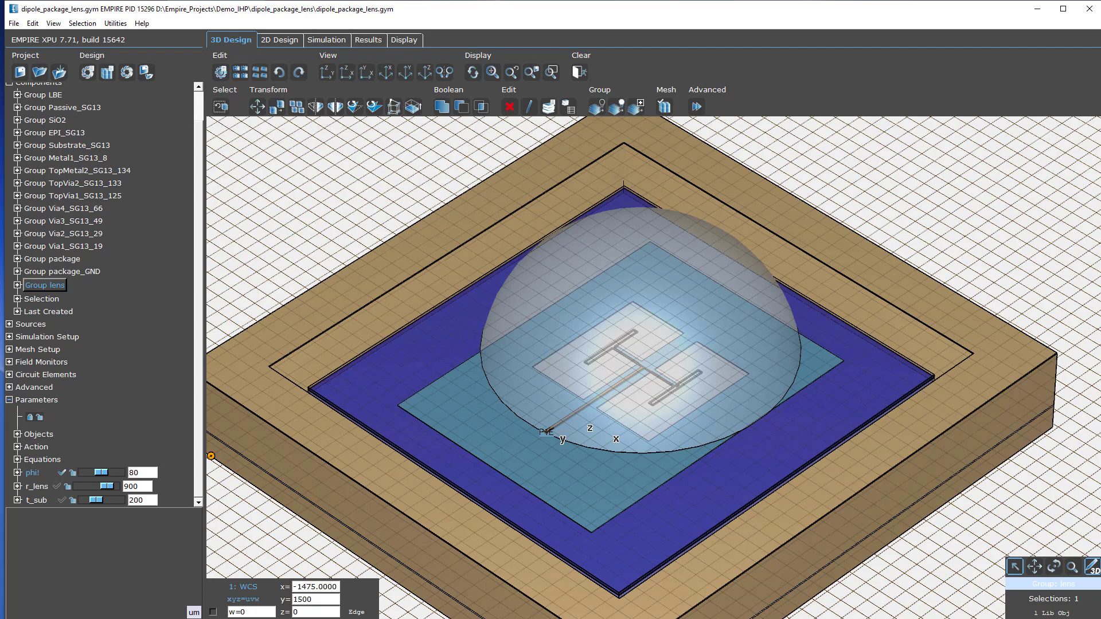
In the 2D design view, stretch the left end of the upper dipole arm by -dl in x.
{"action": "left_click", "coordinate": [286, 39]}
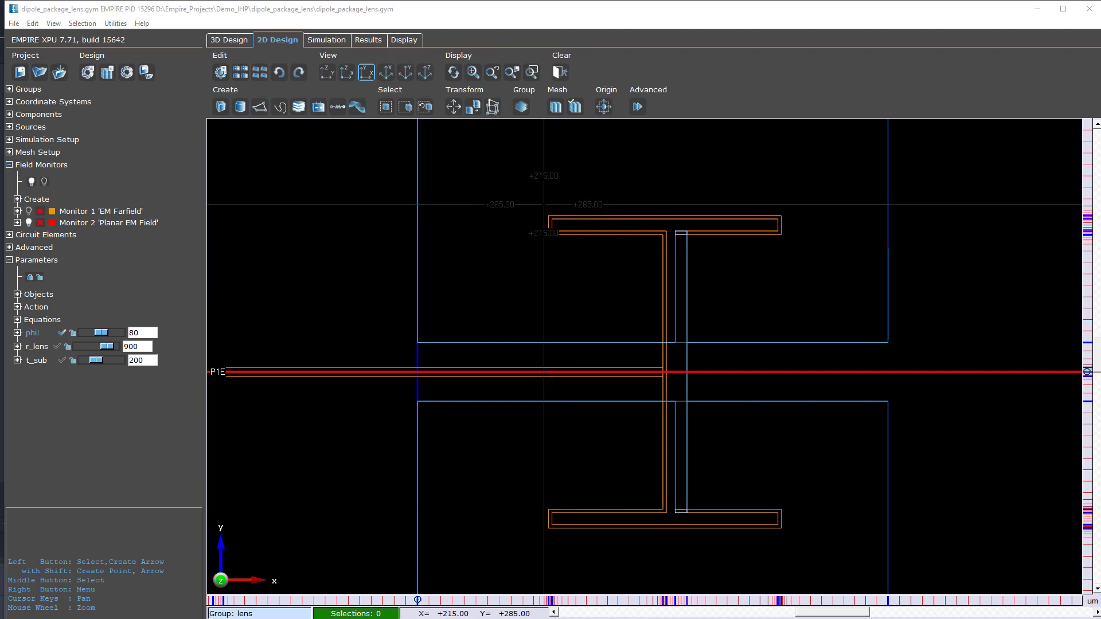
{"action": "left_click_drag", "start_coordinate": [544, 204], "coordinate": [570, 242]}
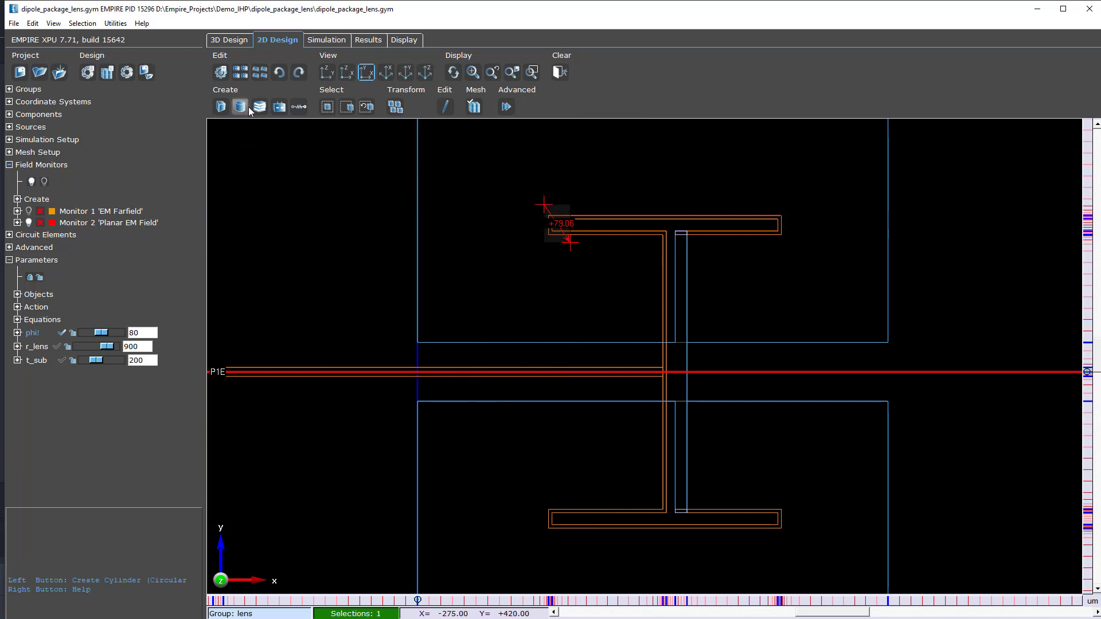
{"action": "left_click", "coordinate": [345, 108]}
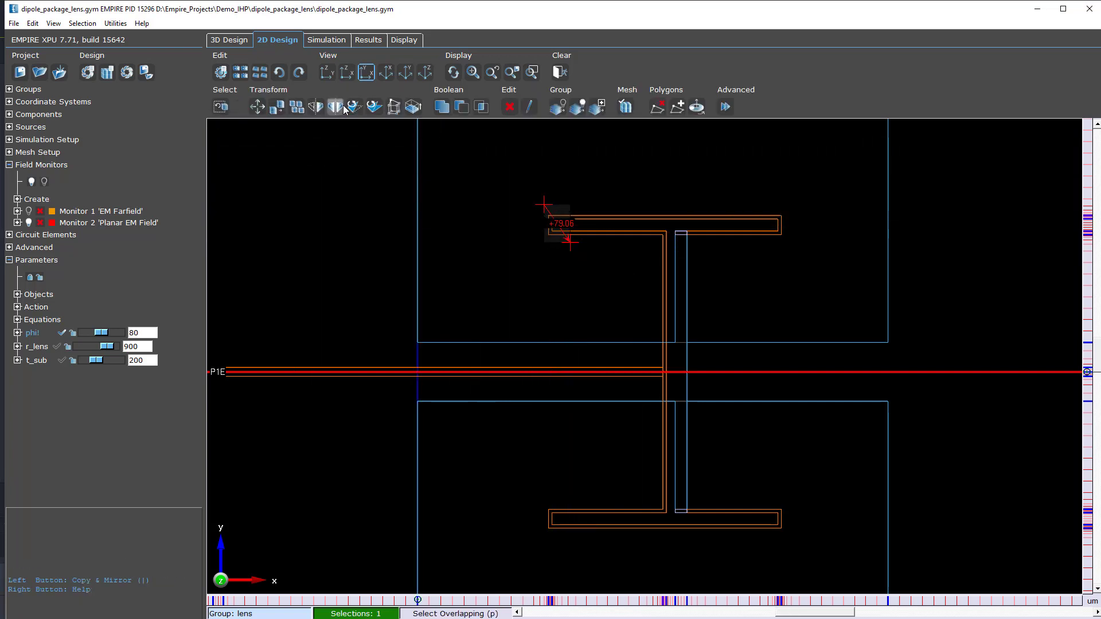
{"action": "left_click", "coordinate": [394, 108]}
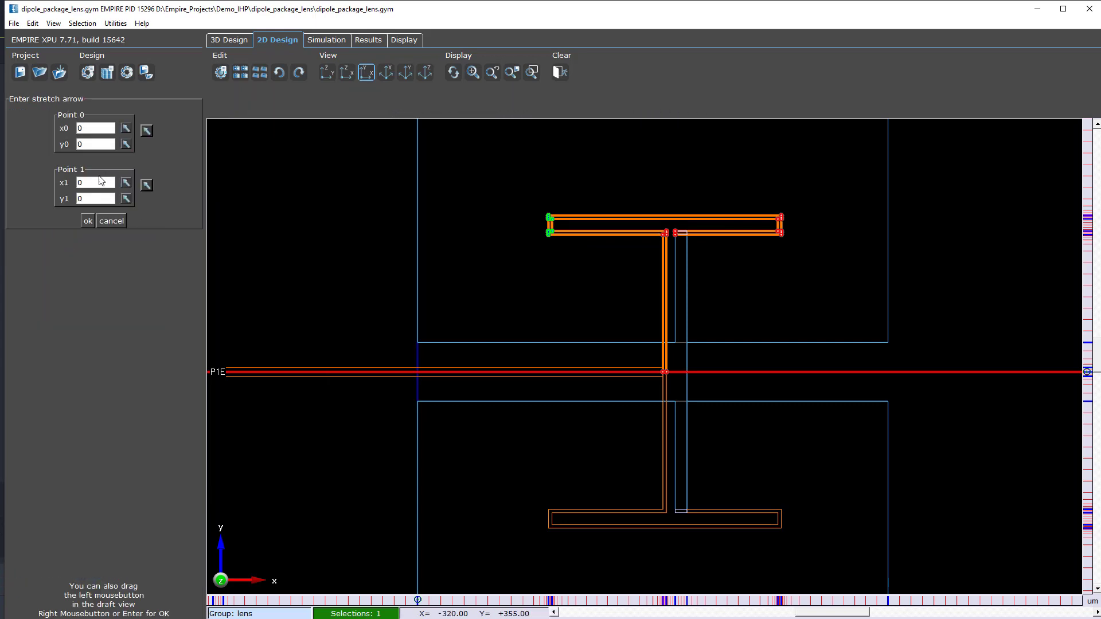
{"action": "left_click_drag", "start_coordinate": [102, 182], "coordinate": [74, 182]}
{"action": "type", "text": "-dl"}
{"action": "left_click", "coordinate": [88, 221]}
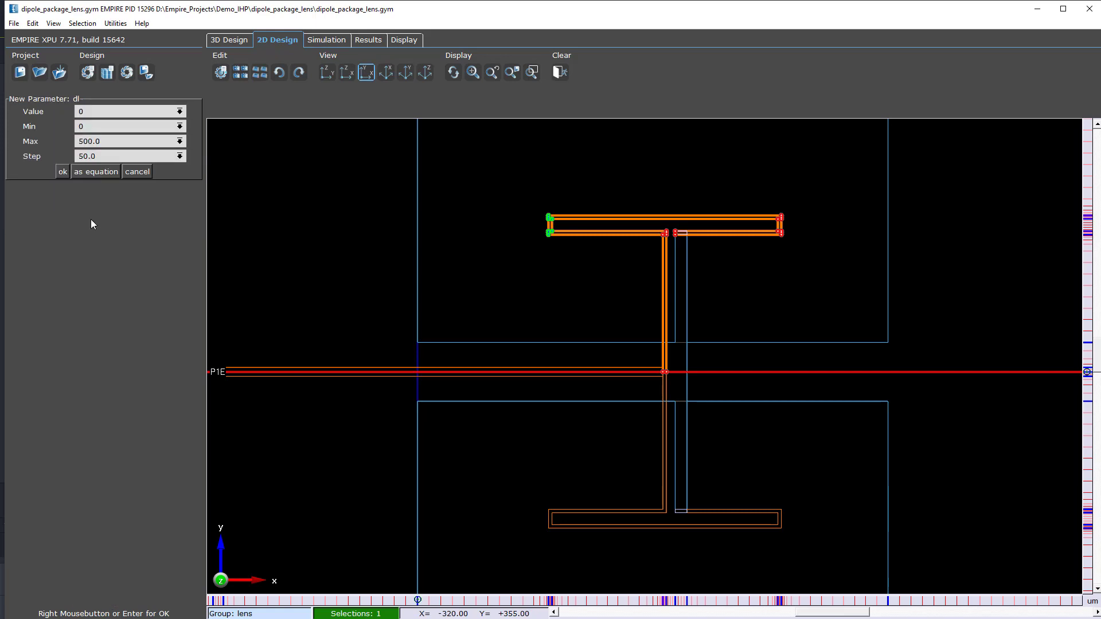
Define the new parameter dl with a minimum of -200 and a maximum of 200.
{"action": "left_click", "coordinate": [90, 128]}
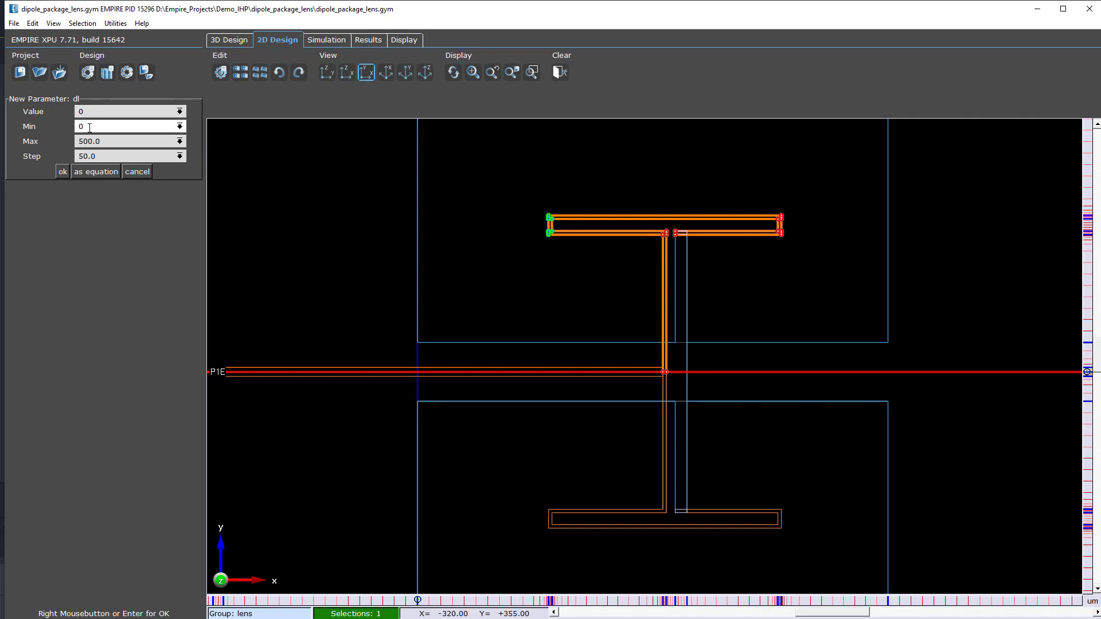
{"action": "left_click_drag", "start_coordinate": [90, 128], "coordinate": [75, 130]}
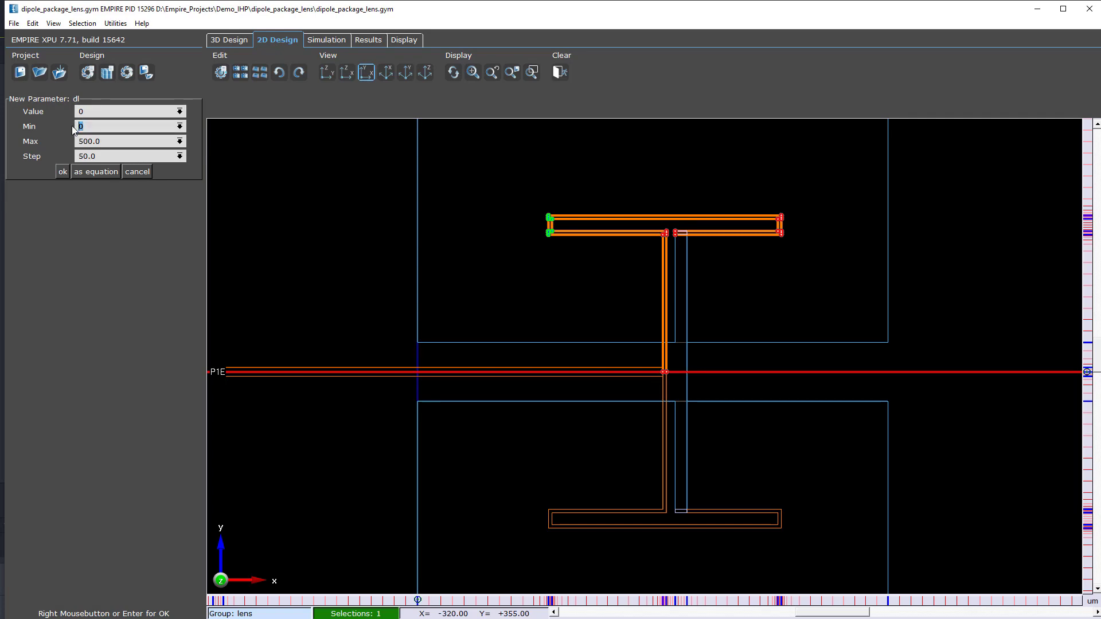
{"action": "type", "text": "-200"}
{"action": "left_click", "coordinate": [117, 141]}
{"action": "left_click_drag", "start_coordinate": [117, 142], "coordinate": [60, 146]}
{"action": "type", "text": "200"}
{"action": "left_click", "coordinate": [62, 172]}
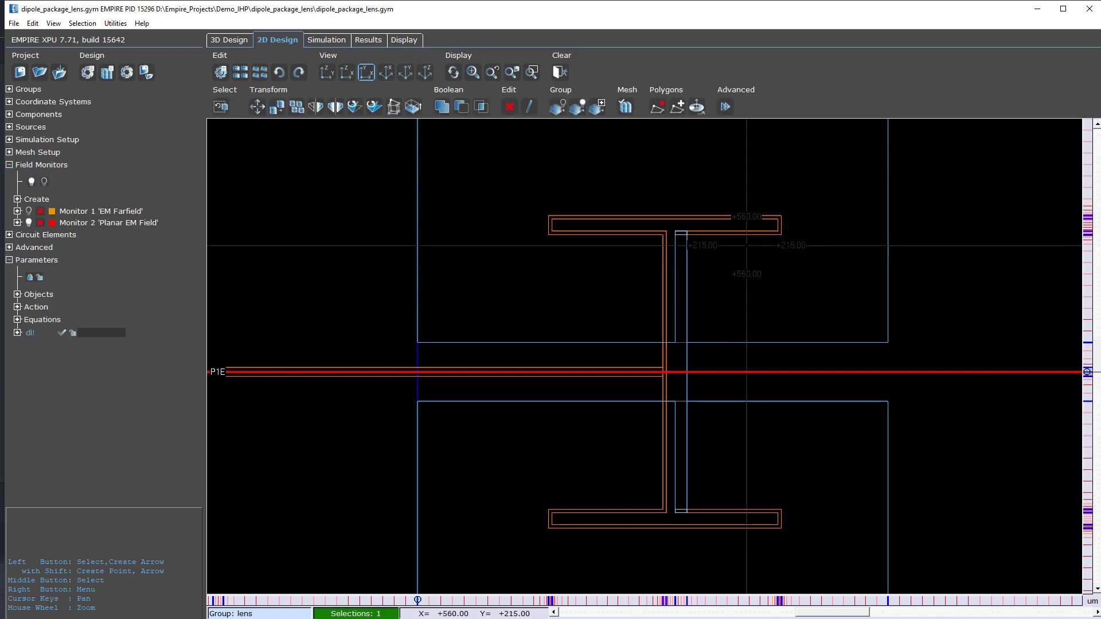
Stretch the right end of the upper dipole arm along x and try out the dl parameter.
{"action": "left_click", "coordinate": [790, 242]}
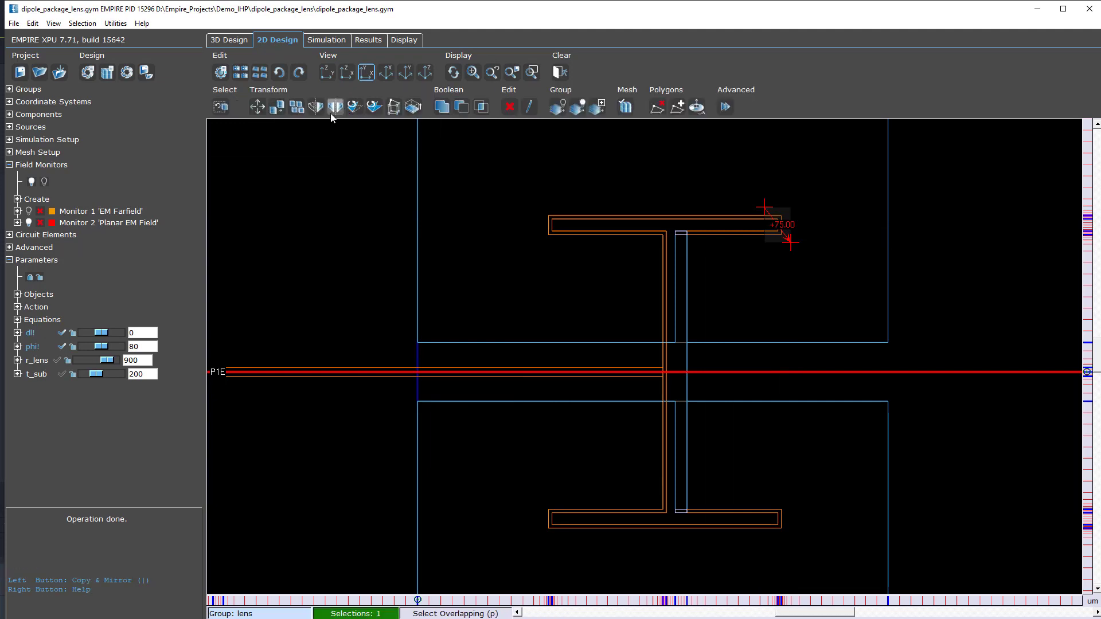
{"action": "left_click", "coordinate": [394, 106]}
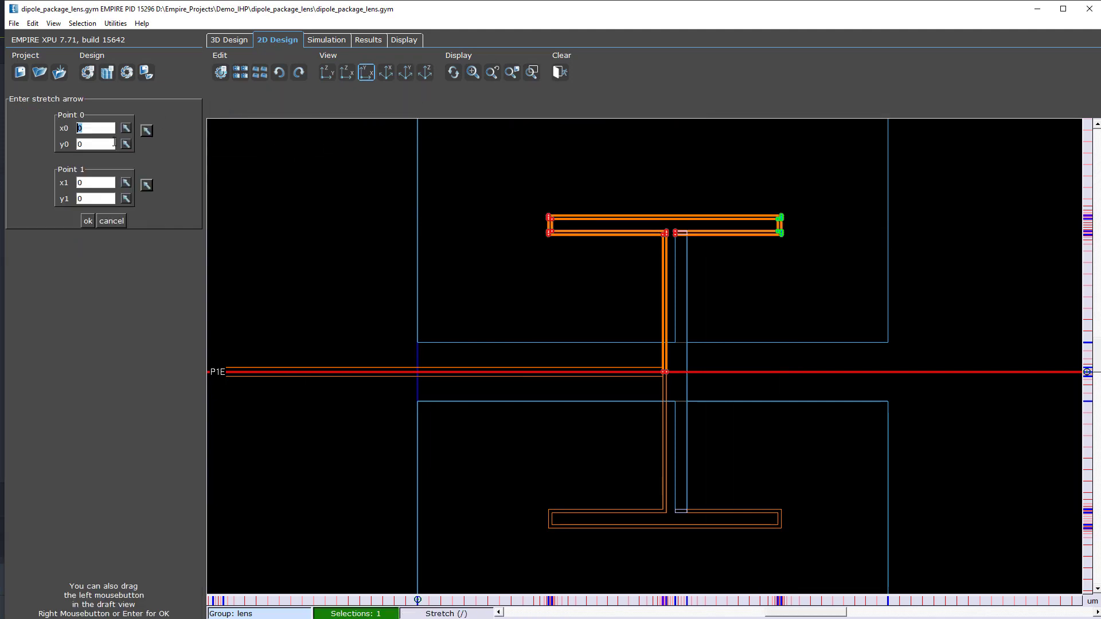
{"action": "left_click", "coordinate": [78, 183]}
{"action": "type", "text": "0"}
{"action": "left_click", "coordinate": [90, 223]}
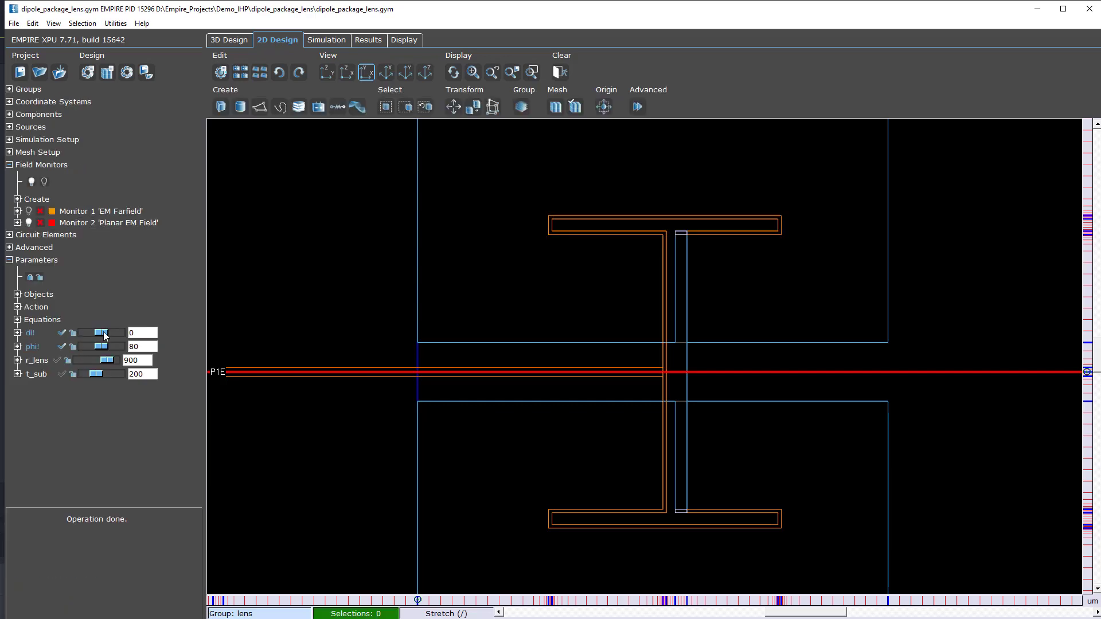
{"action": "mouse_move", "coordinate": [106, 334]}
{"action": "left_mouse_down"}
{"action": "mouse_move", "coordinate": [121, 333]}
{"action": "mouse_move", "coordinate": [86, 334]}
{"action": "mouse_move", "coordinate": [114, 334]}
{"action": "mouse_move", "coordinate": [91, 334]}
{"action": "mouse_move", "coordinate": [113, 336]}
{"action": "mouse_move", "coordinate": [101, 336]}
{"action": "left_mouse_up"}
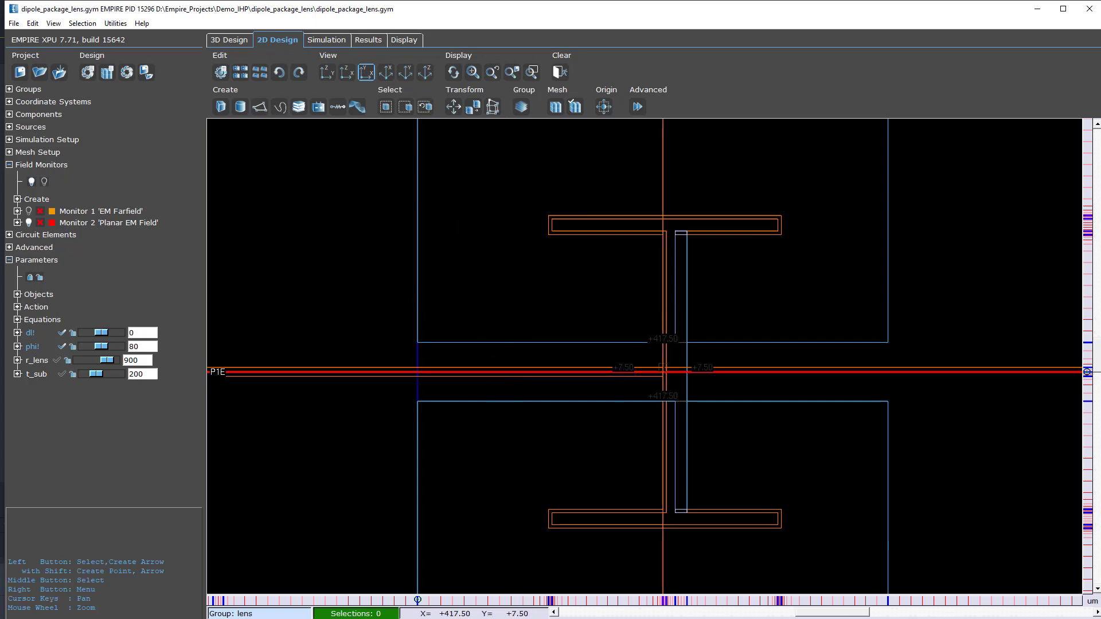
Replace the lower dipole with a copy of the upper one mirrored across the y=0 line, and try out the dl parameter.
{"action": "left_click", "coordinate": [643, 512]}
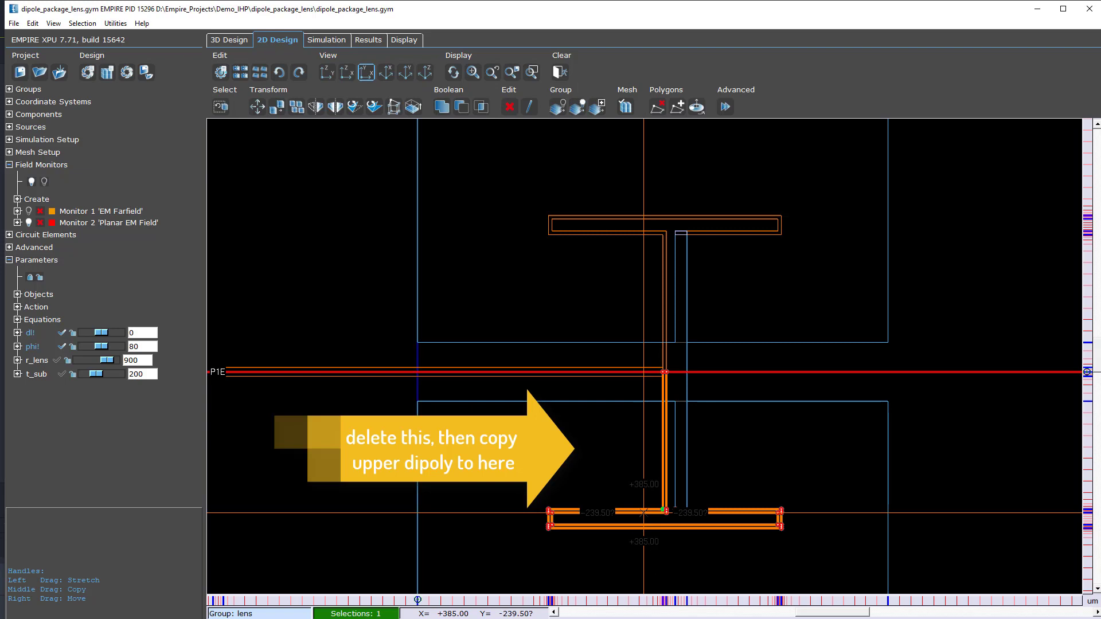
{"action": "key", "text": "Delete"}
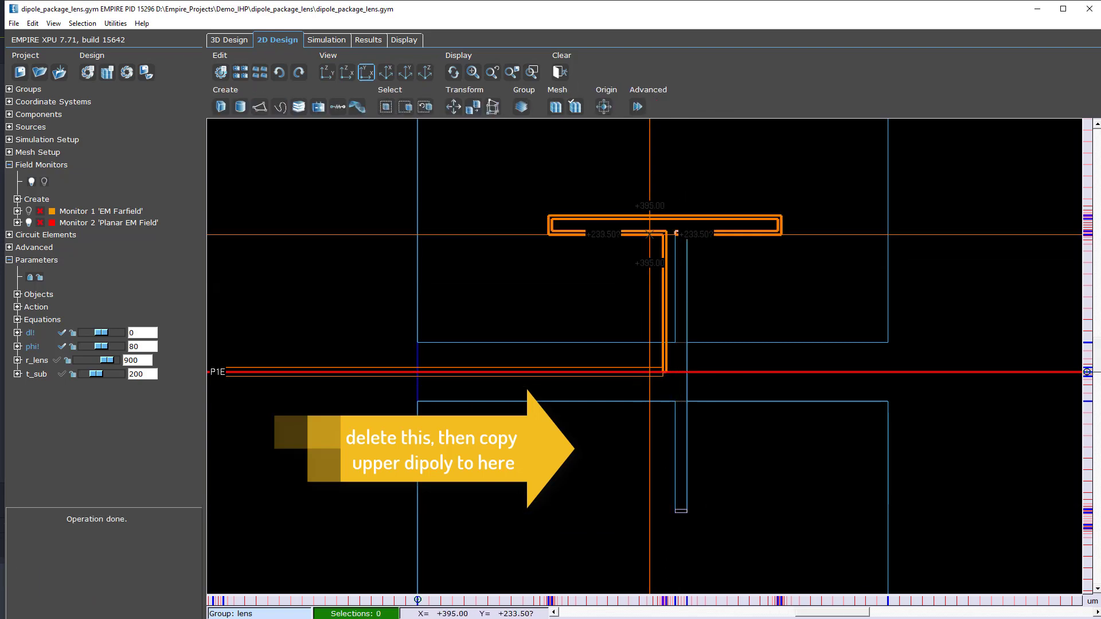
{"action": "left_click", "coordinate": [649, 234]}
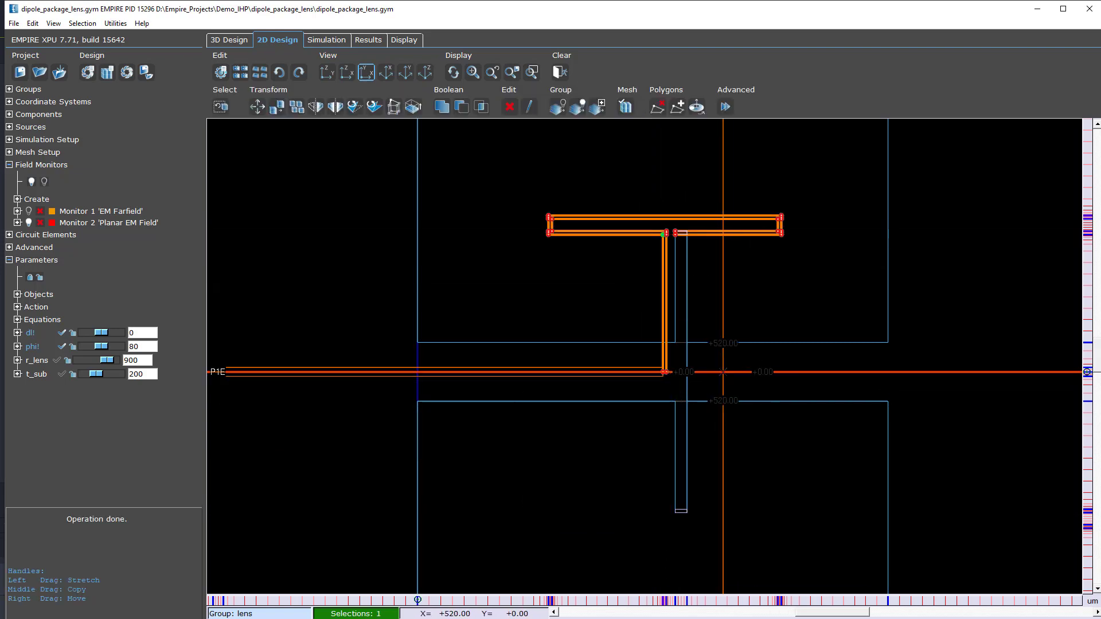
{"action": "left_click_drag", "start_coordinate": [723, 372], "coordinate": [778, 372]}
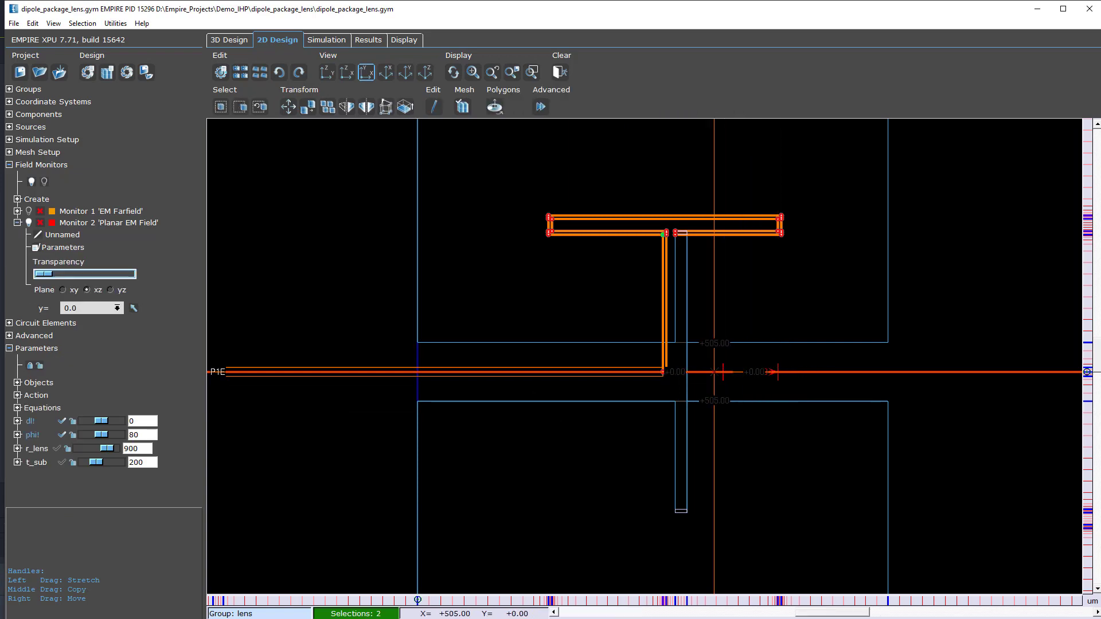
{"action": "left_click", "coordinate": [367, 111]}
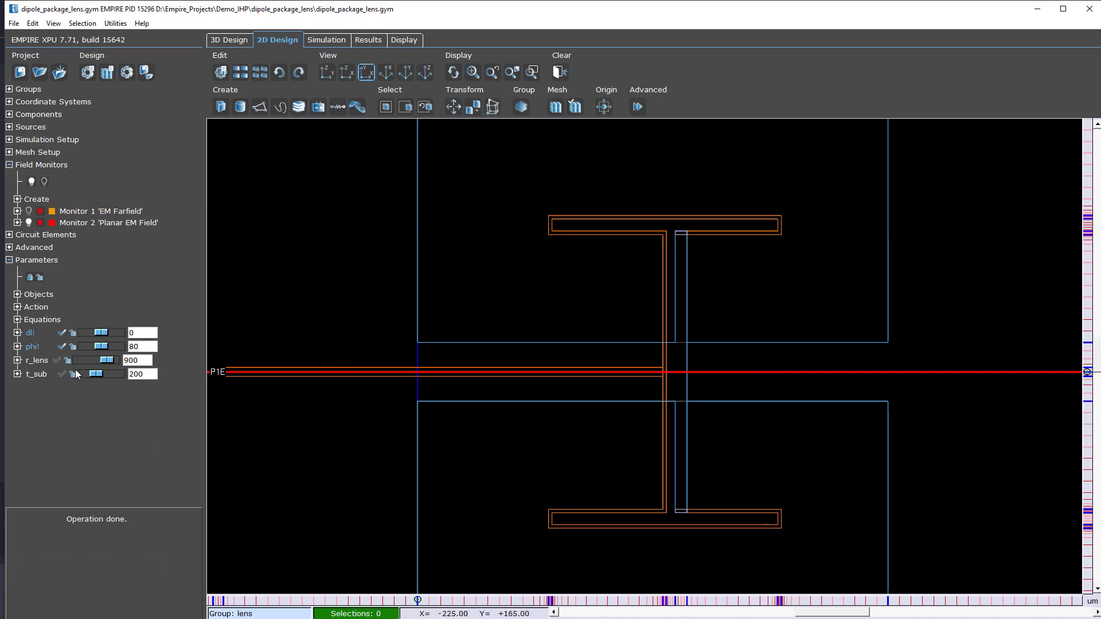
{"action": "mouse_move", "coordinate": [99, 339]}
{"action": "left_mouse_down"}
{"action": "mouse_move", "coordinate": [114, 340]}
{"action": "mouse_move", "coordinate": [101, 339]}
{"action": "left_mouse_up"}
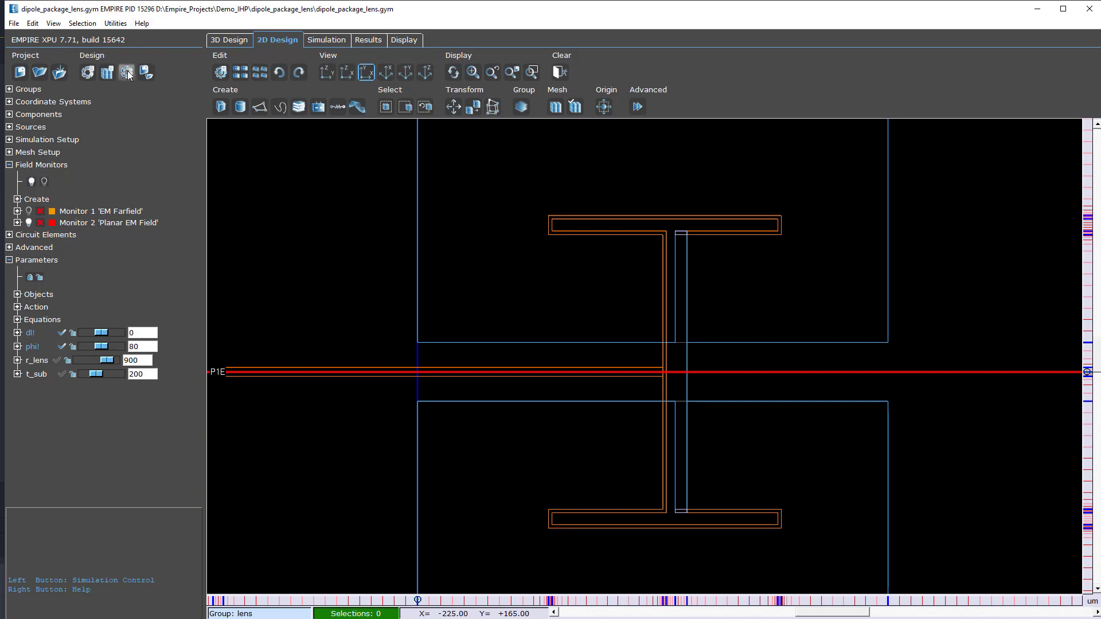
Review the EM simulation setup, including drawing unit, solver, frequency range, loss calculation and boundary conditions, without changing it.
{"action": "left_click", "coordinate": [87, 72]}
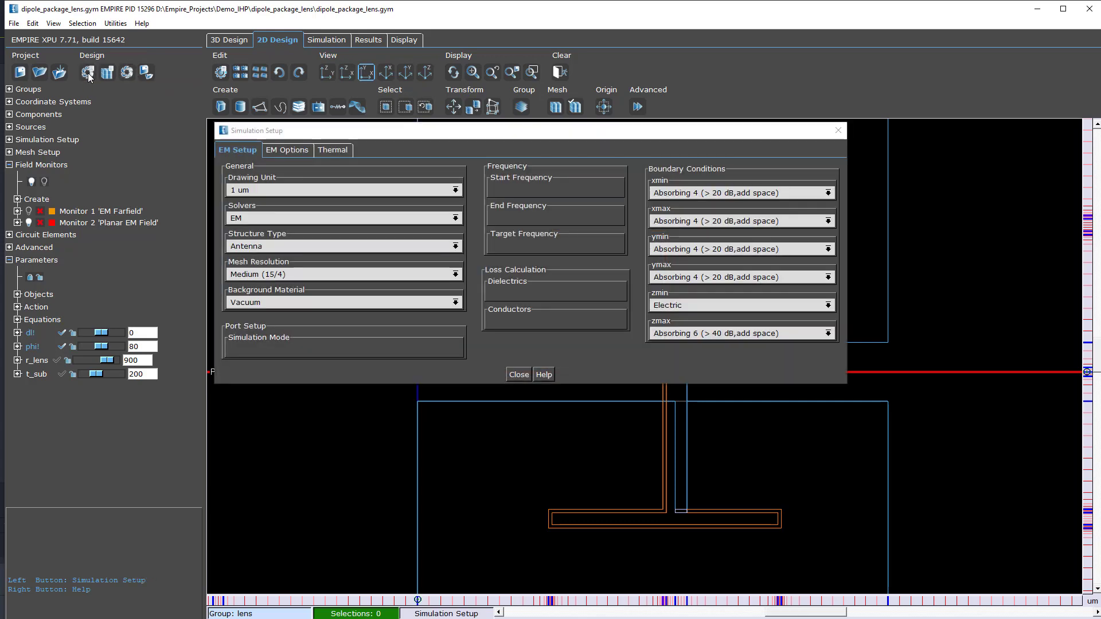
{"action": "left_click_drag", "start_coordinate": [396, 131], "coordinate": [411, 131]}
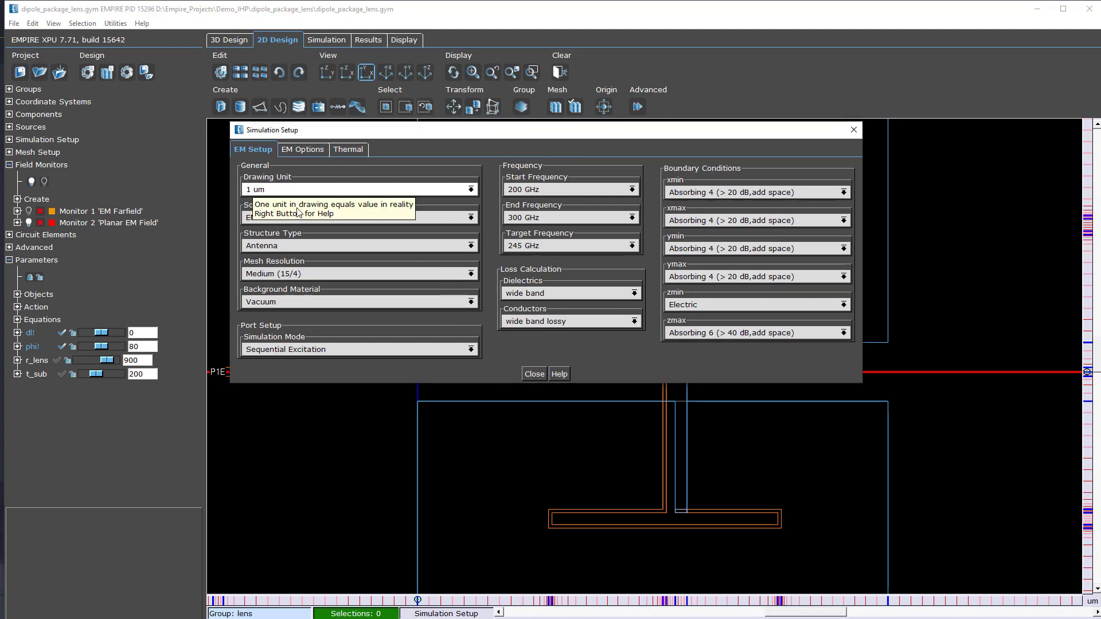
{"action": "left_click", "coordinate": [473, 217]}
{"action": "left_click", "coordinate": [471, 219]}
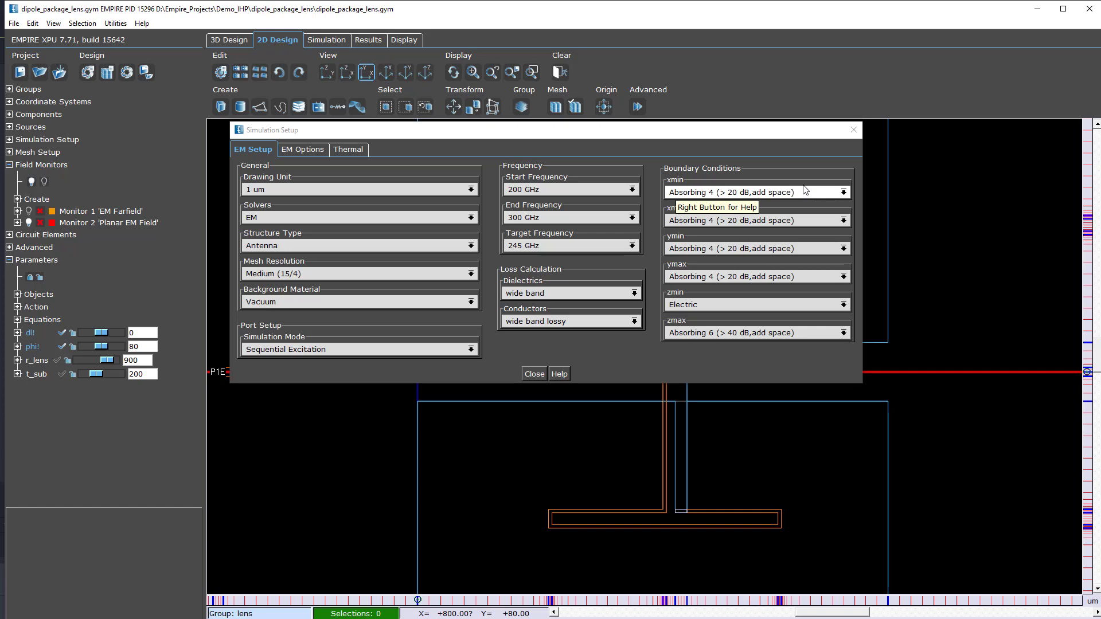
{"action": "left_click", "coordinate": [534, 375]}
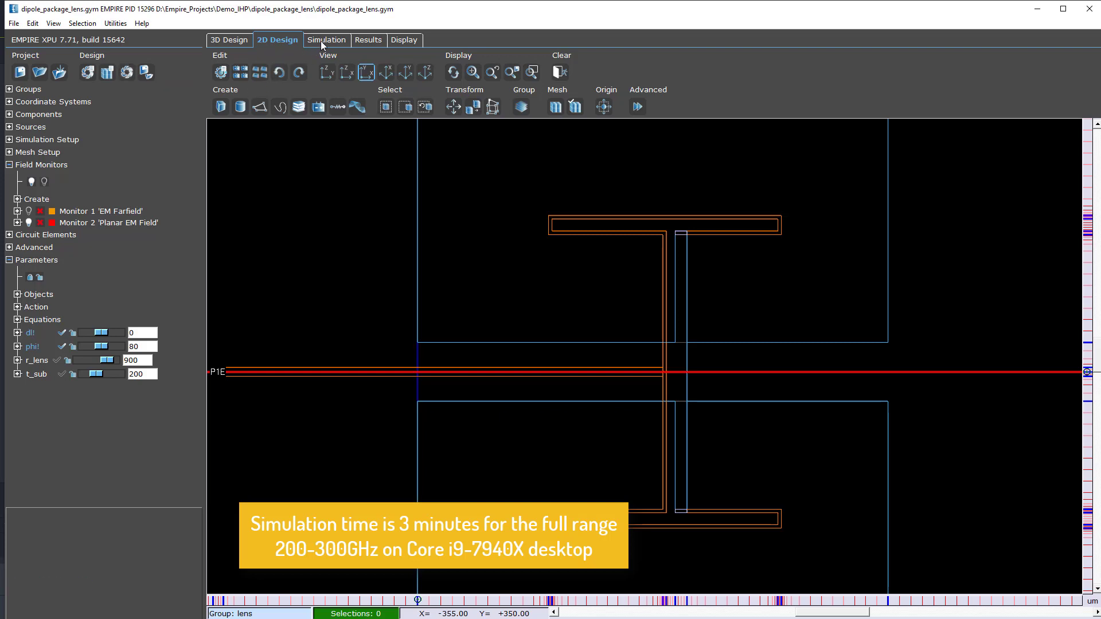
Review the excitation and end criteria together with the time-domain voltage and S-parameter results.
{"action": "left_click", "coordinate": [373, 40]}
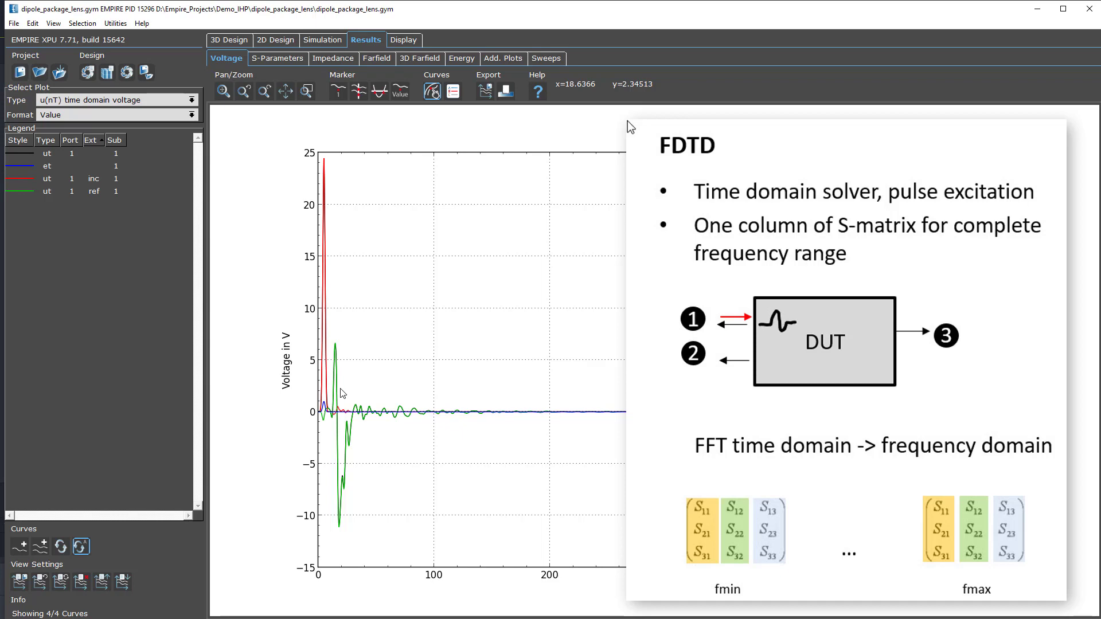
{"action": "left_click", "coordinate": [333, 42]}
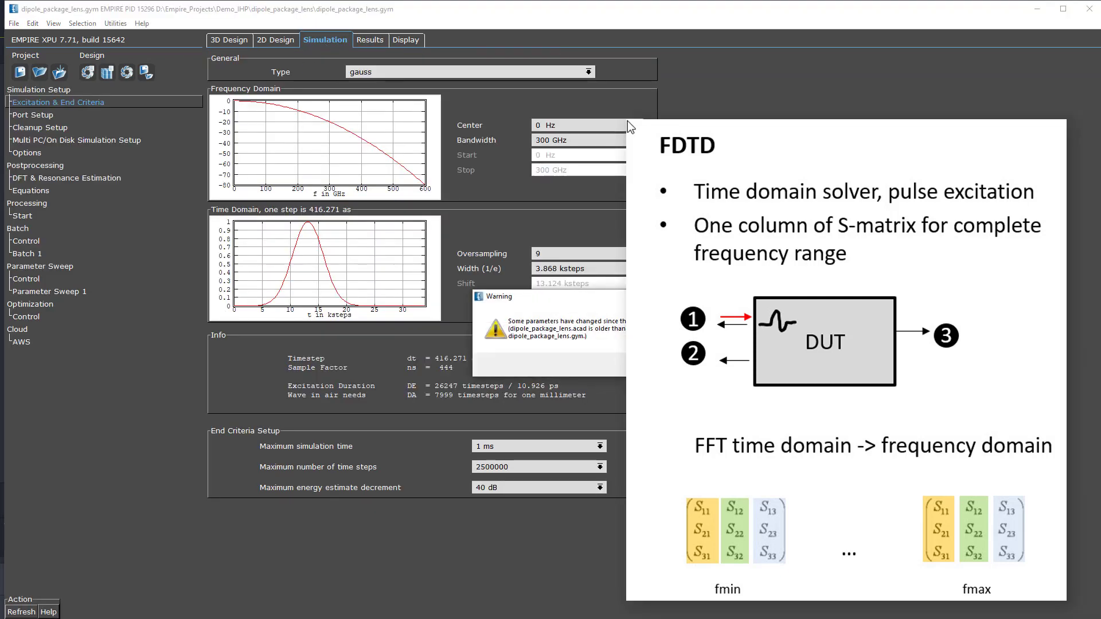
{"action": "left_click", "coordinate": [654, 364]}
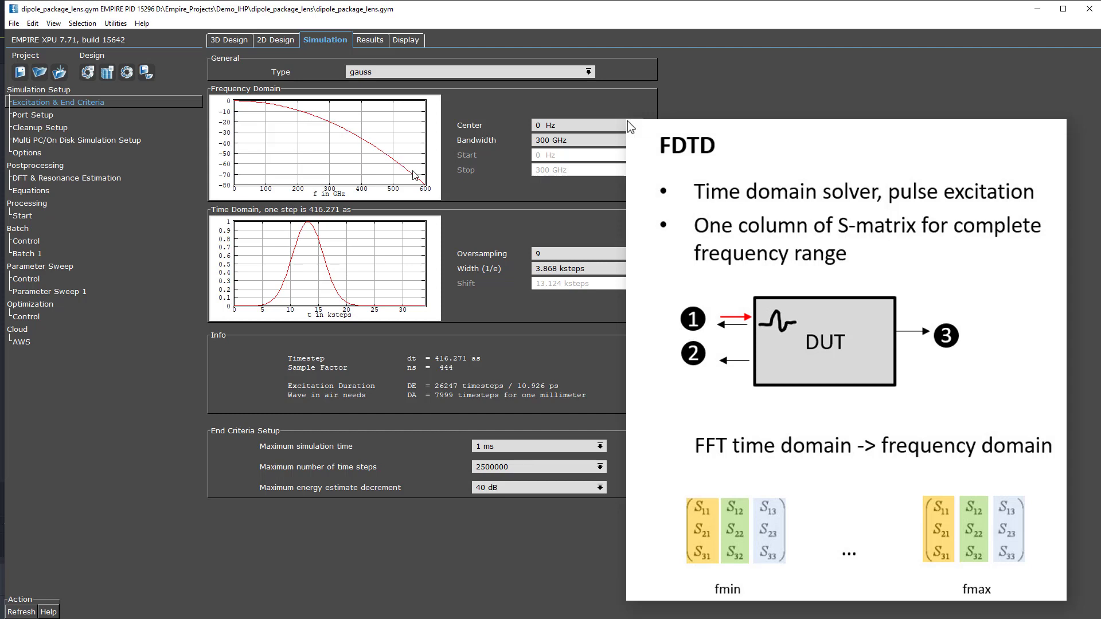
{"action": "left_click", "coordinate": [368, 42]}
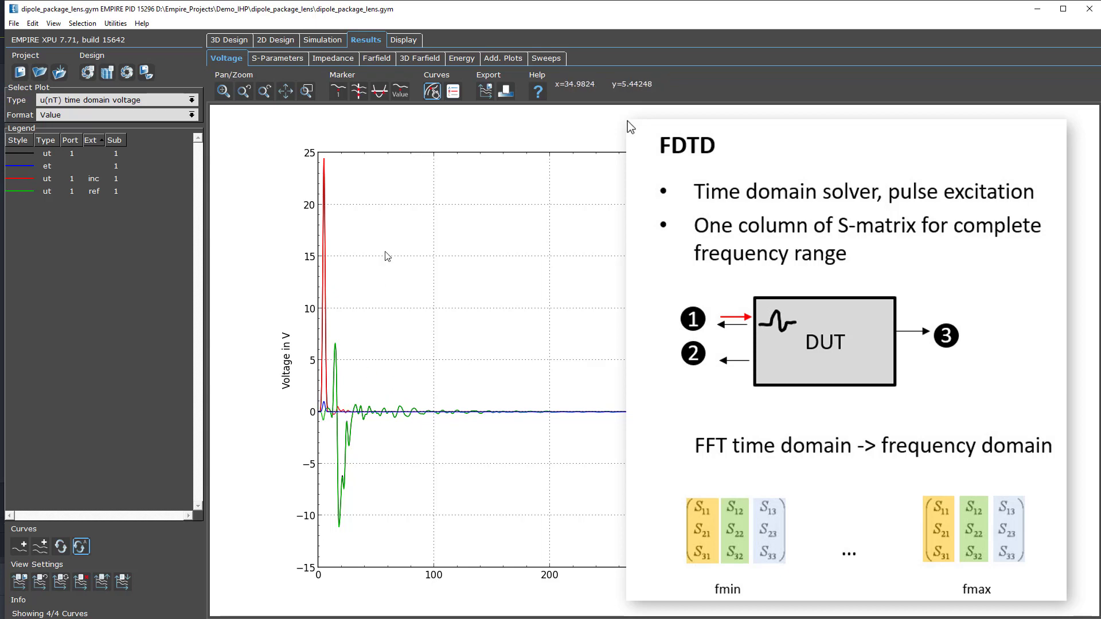
{"action": "left_click", "coordinate": [282, 60]}
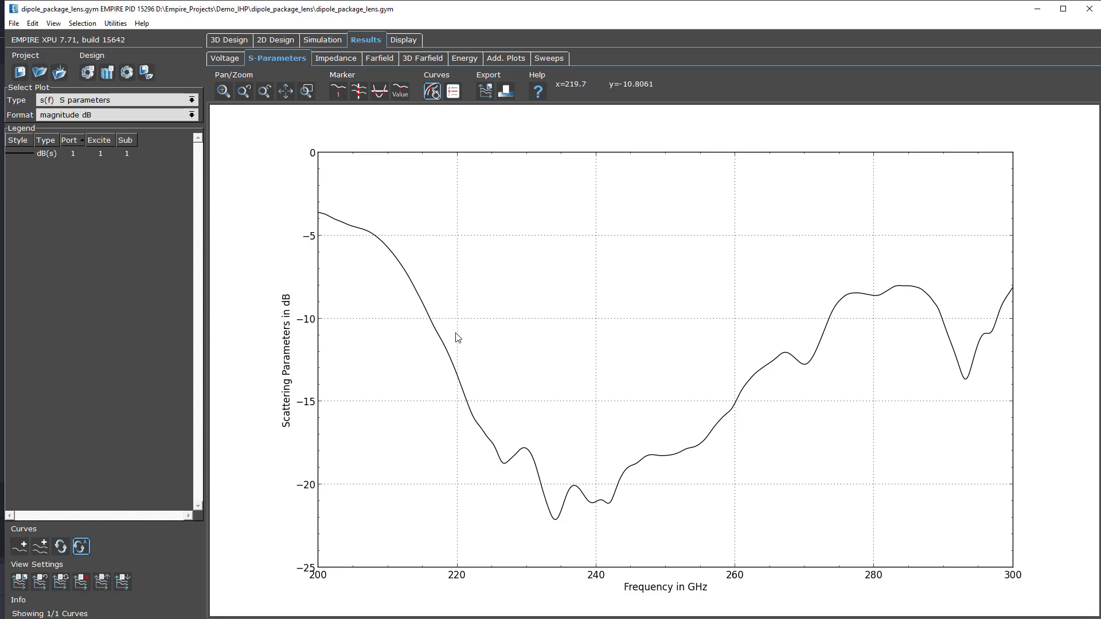
Display the farfield results as a polar plot in complex dB format.
{"action": "left_click", "coordinate": [377, 60]}
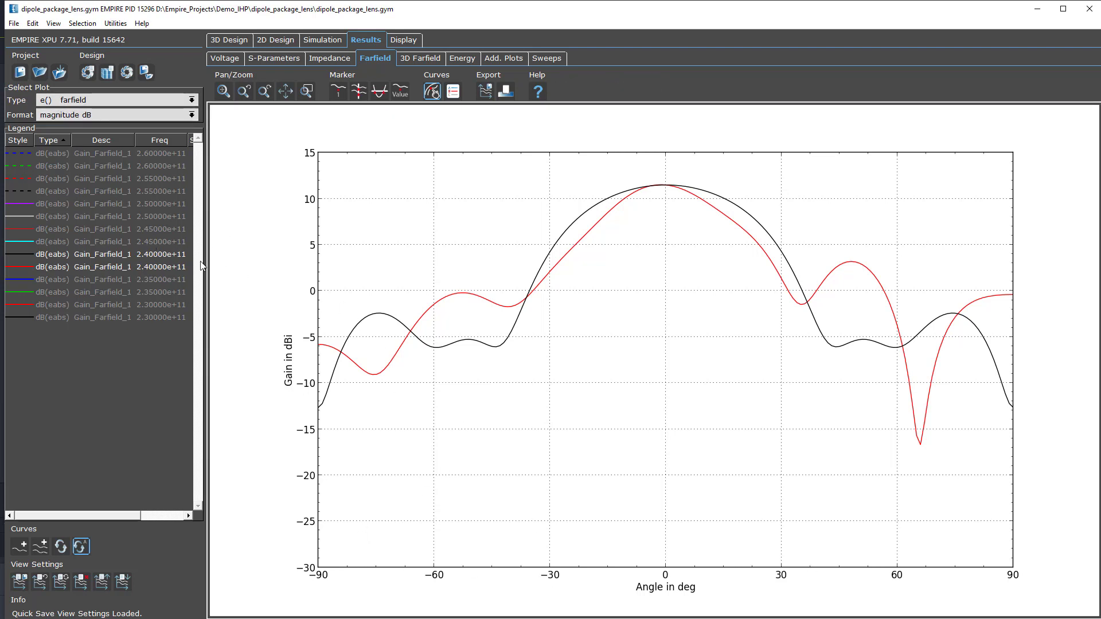
{"action": "left_click", "coordinate": [192, 101]}
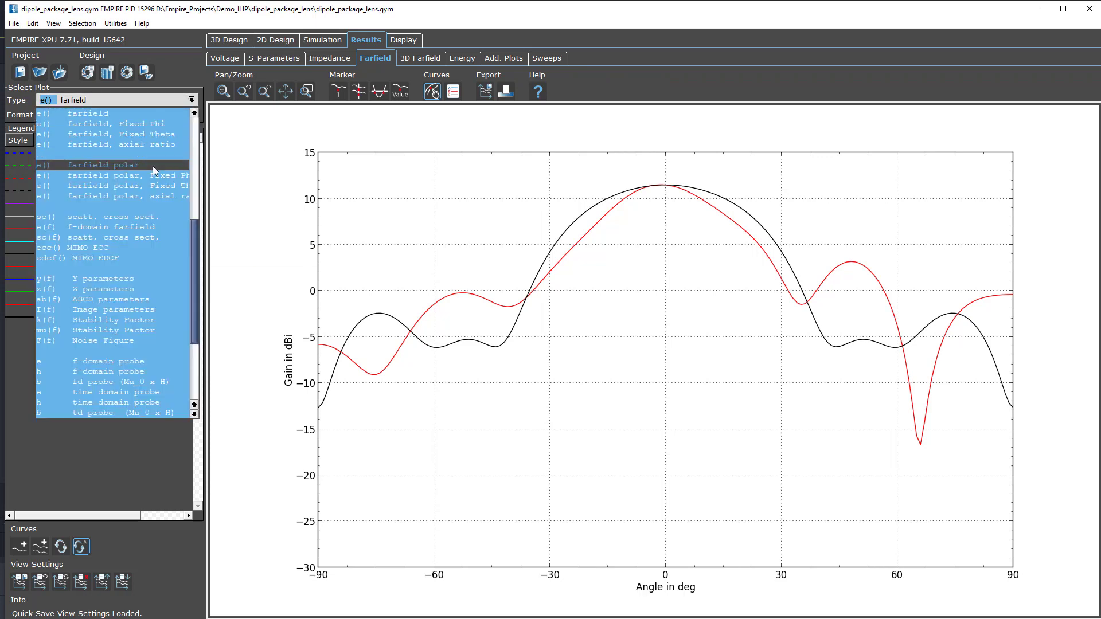
{"action": "left_click", "coordinate": [153, 166]}
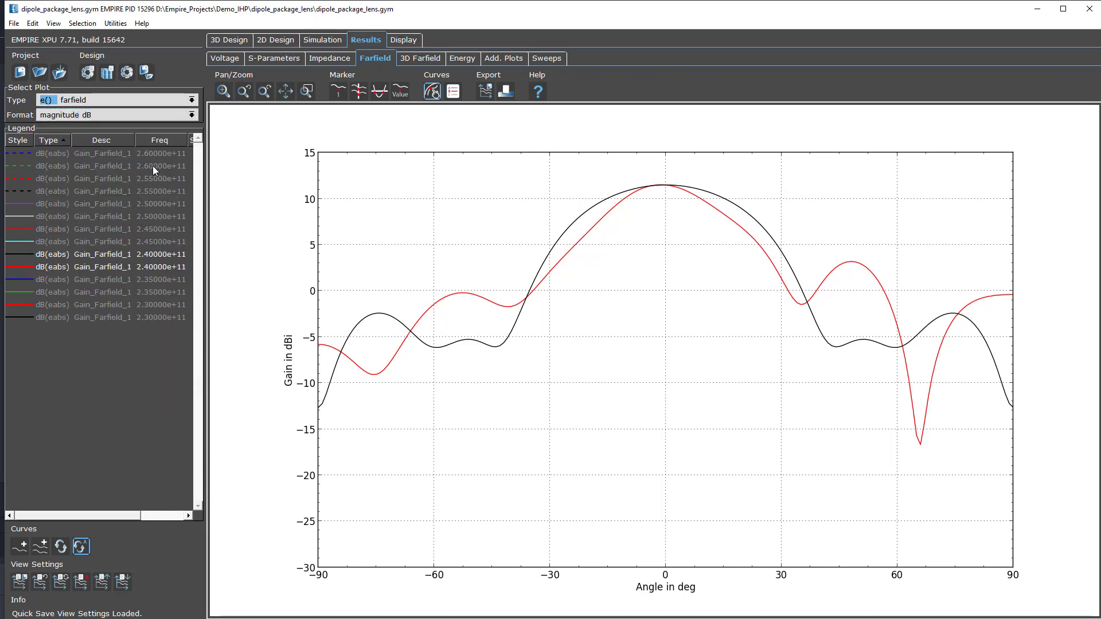
{"action": "left_click", "coordinate": [184, 116]}
{"action": "left_click", "coordinate": [108, 136]}
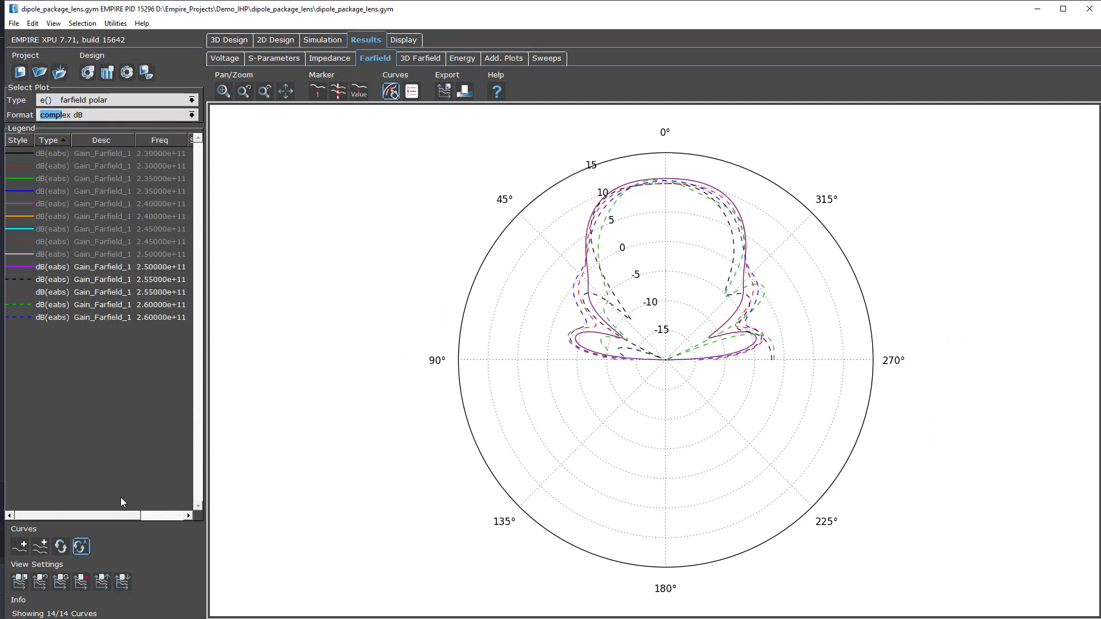
Show only the two 2.40000e+11 Hz farfield gain curves, at phi 0 and 90 degrees, with automatic colours.
{"action": "left_click_drag", "start_coordinate": [123, 516], "coordinate": [174, 515]}
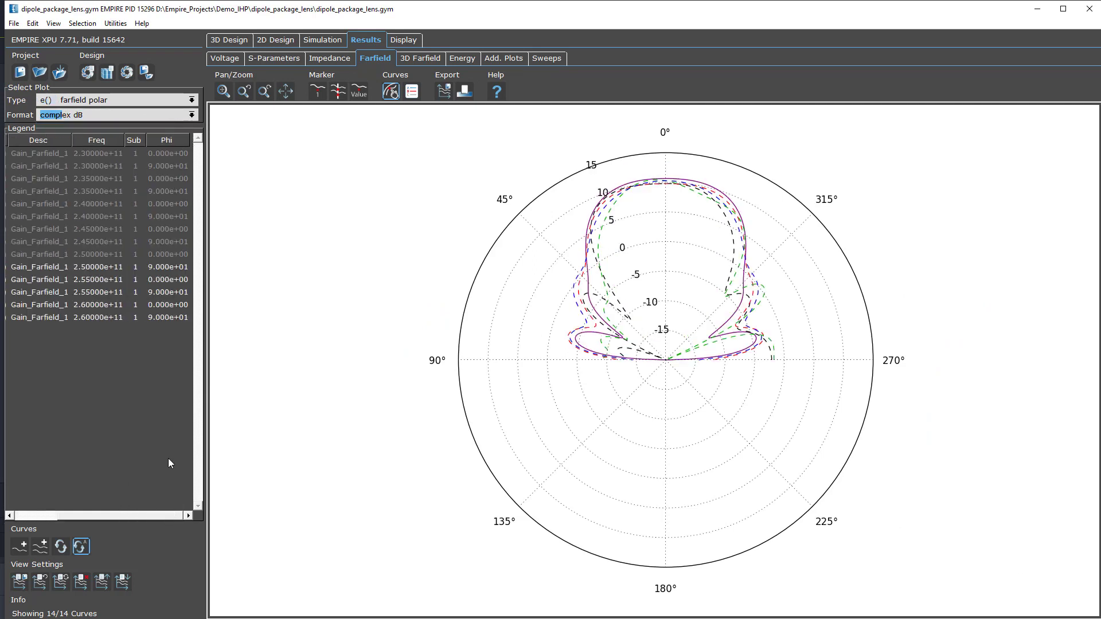
{"action": "left_click", "coordinate": [133, 203]}
{"action": "left_click", "coordinate": [133, 216], "text": "ctrl"}
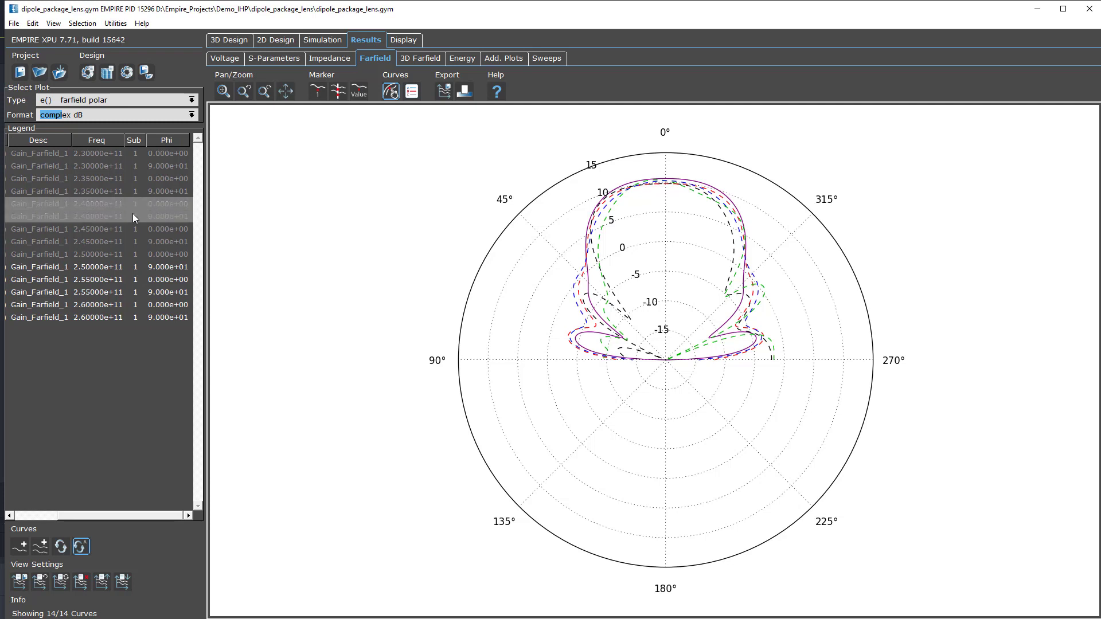
{"action": "right_click", "coordinate": [133, 215]}
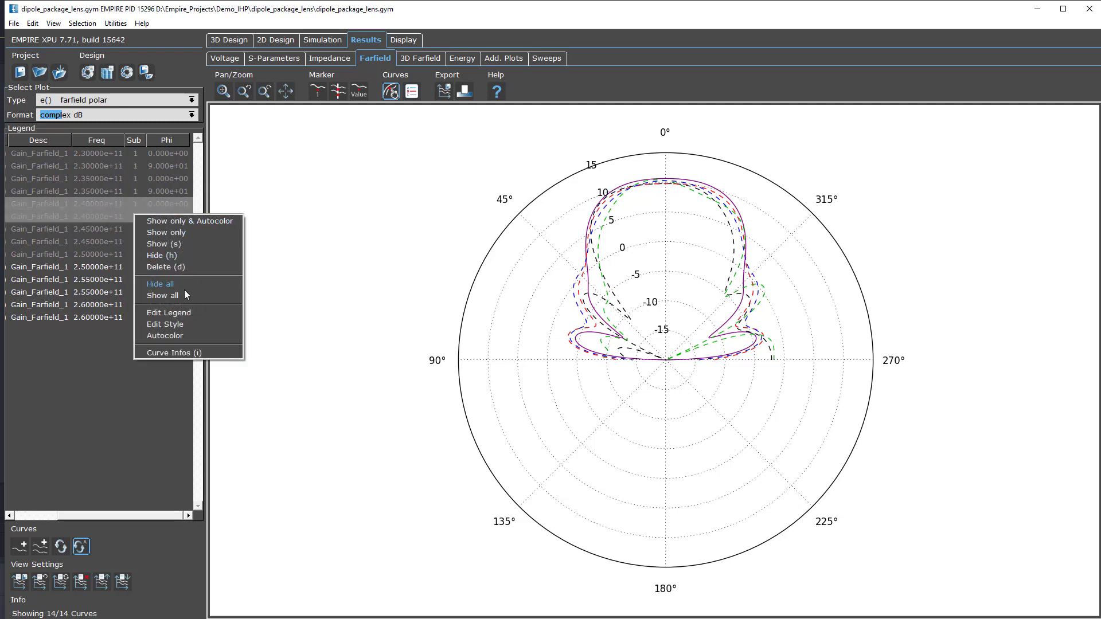
{"action": "left_click", "coordinate": [190, 220]}
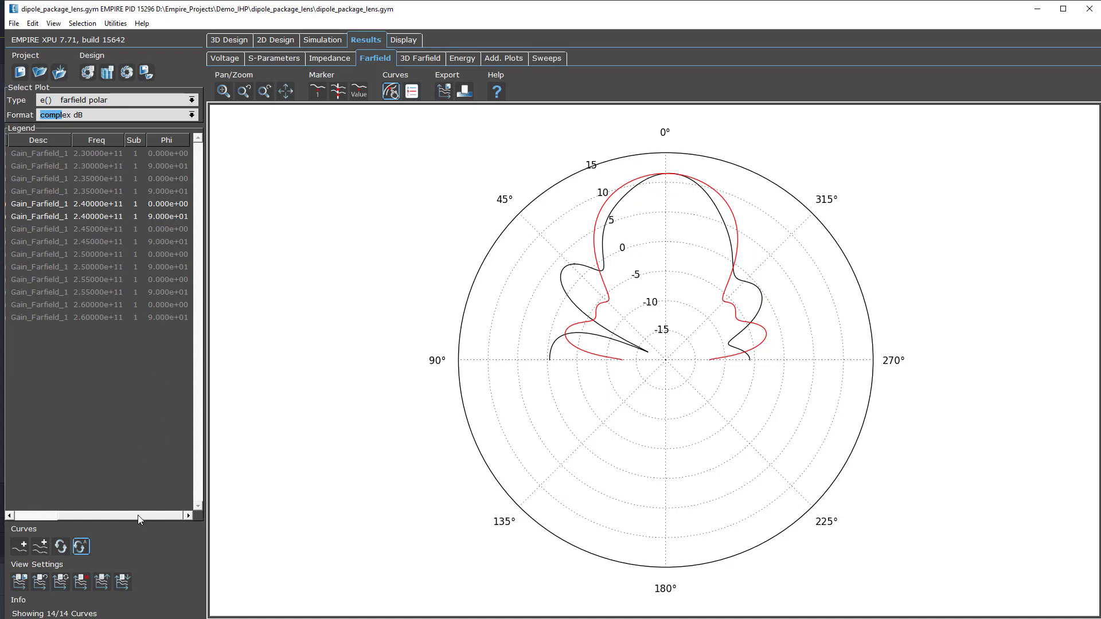
{"action": "left_click_drag", "start_coordinate": [137, 515], "coordinate": [85, 515]}
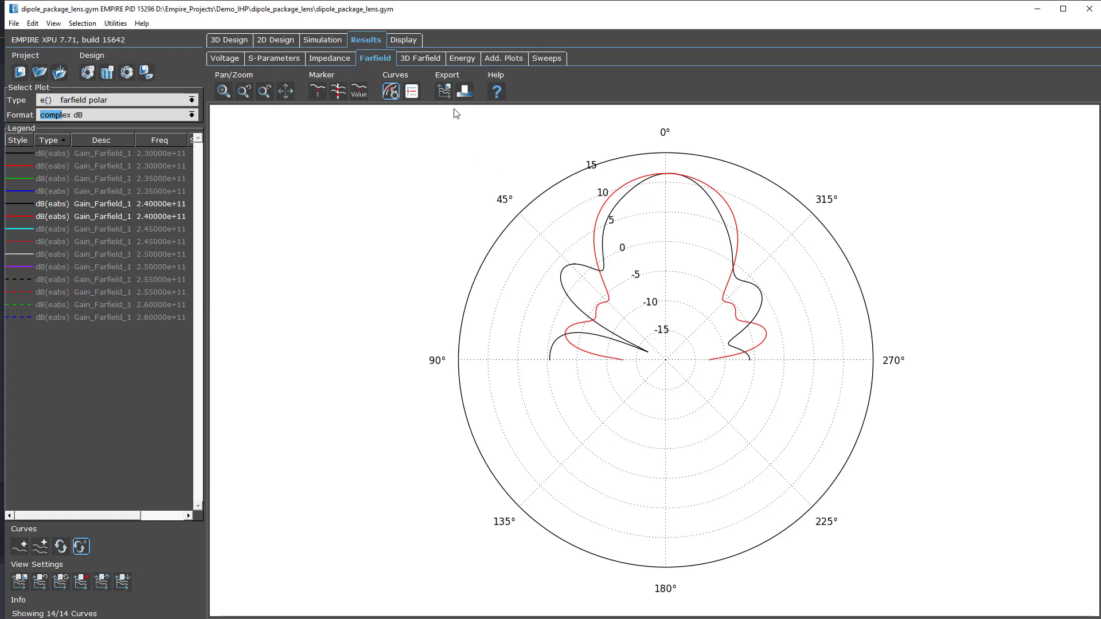
Show the curve legend beside the polar plot and mark the main lobe's gain at 0°, with the marker label moved above the plot.
{"action": "left_click", "coordinate": [415, 93]}
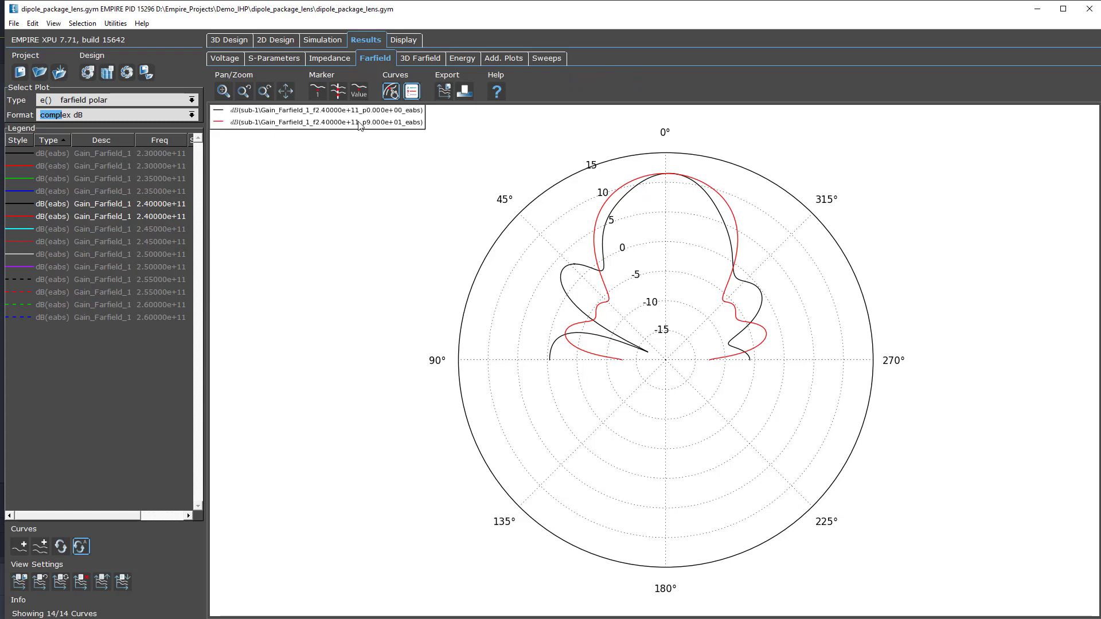
{"action": "left_click_drag", "start_coordinate": [652, 170], "coordinate": [1009, 185]}
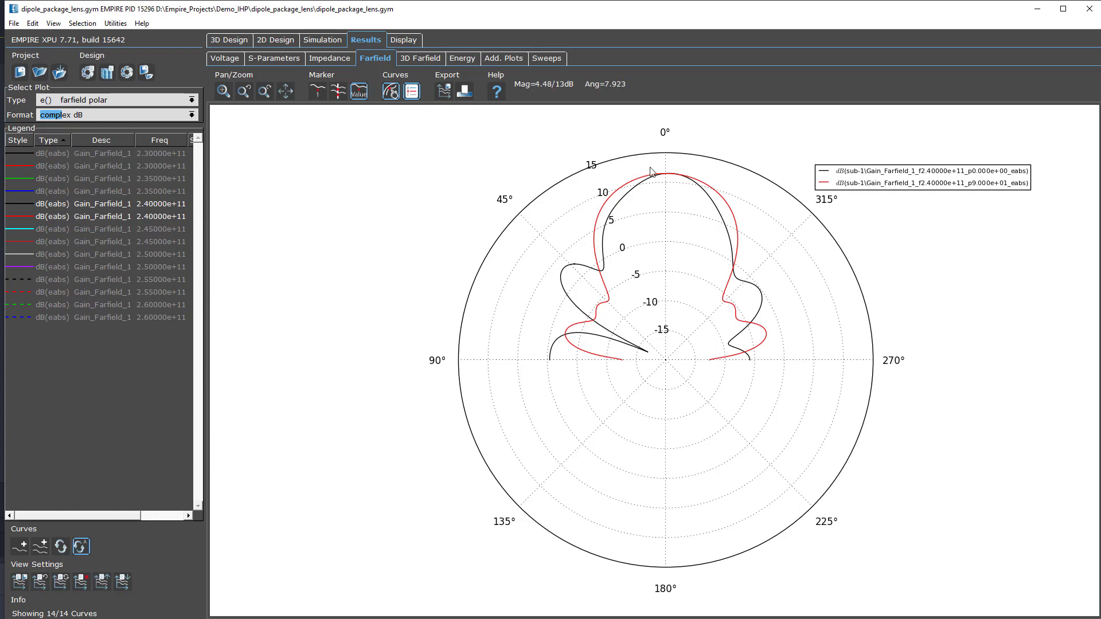
{"action": "left_click", "coordinate": [319, 96]}
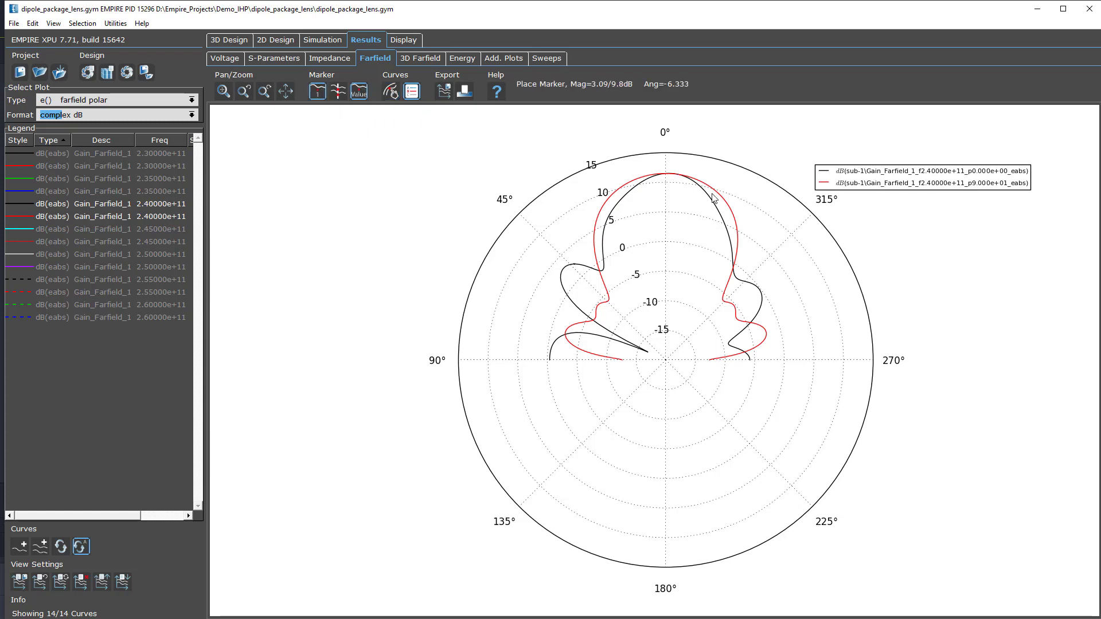
{"action": "left_click", "coordinate": [666, 176]}
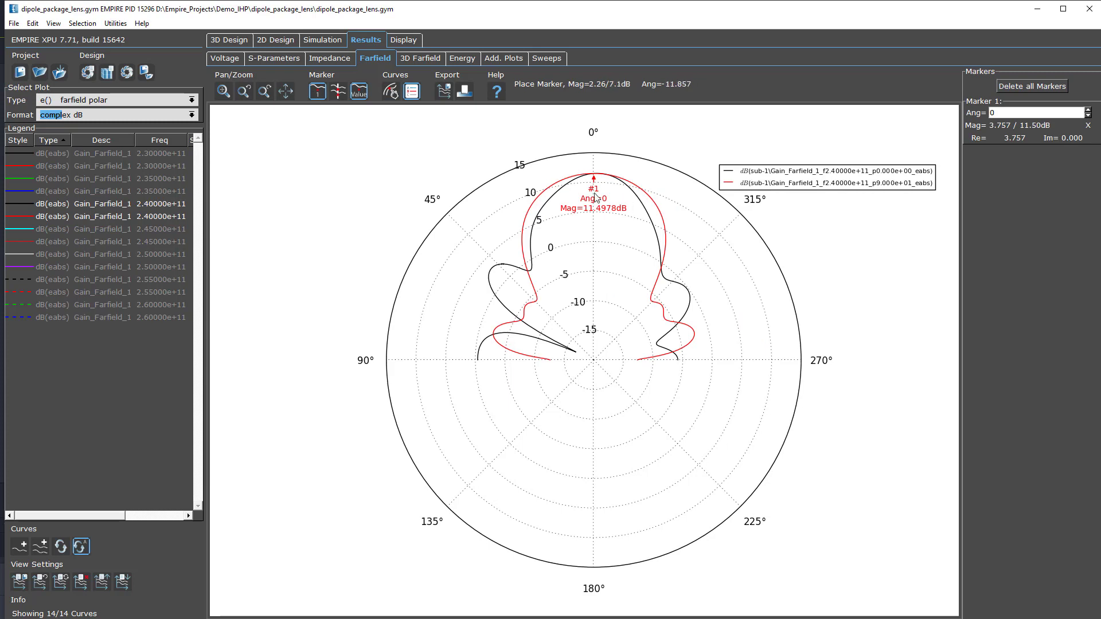
{"action": "left_click_drag", "start_coordinate": [629, 152], "coordinate": [654, 137]}
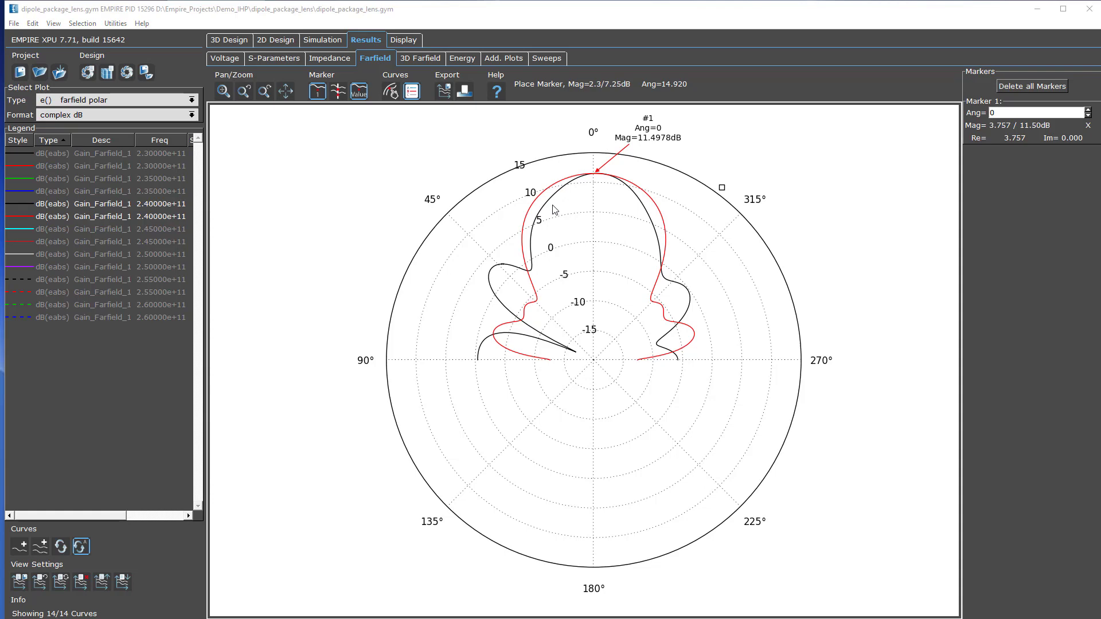
Plot the antenna efficiency as an additional plot and show only the radiation efficiency curve with automatic colour.
{"action": "left_click", "coordinate": [507, 61]}
{"action": "left_click", "coordinate": [198, 102]}
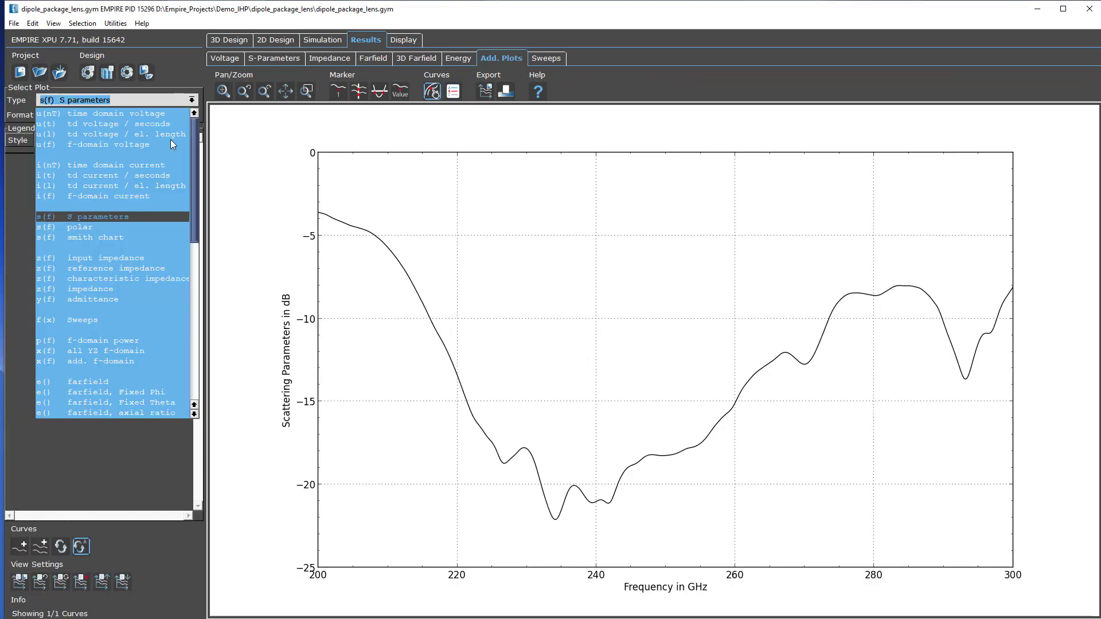
{"action": "scroll", "coordinate": [178, 189], "scroll_direction": "down", "scroll_amount": 8}
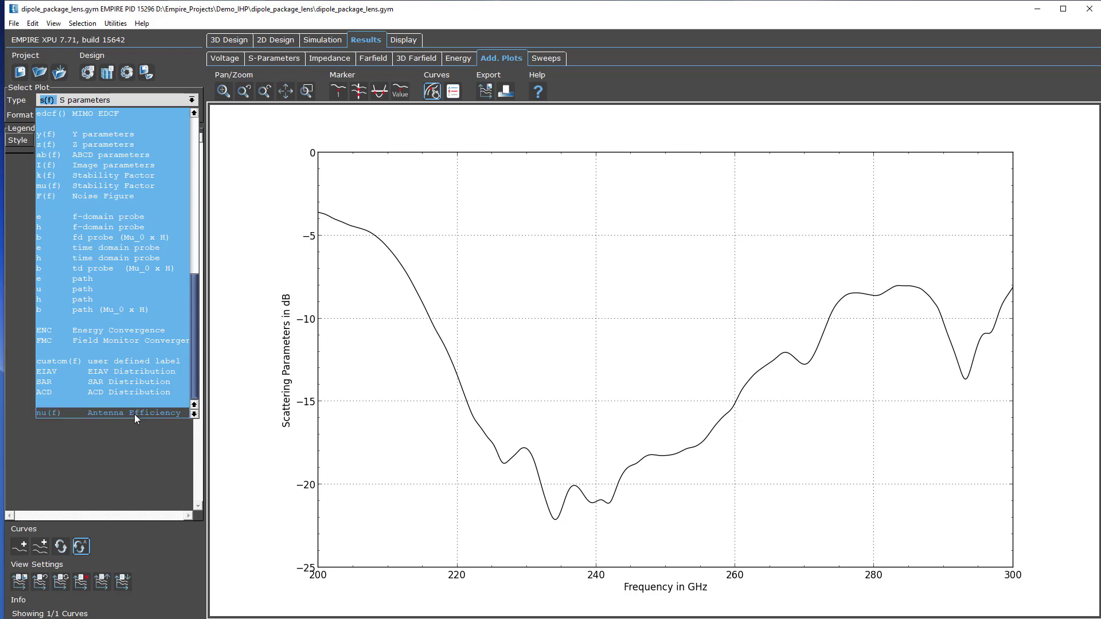
{"action": "left_click", "coordinate": [135, 413]}
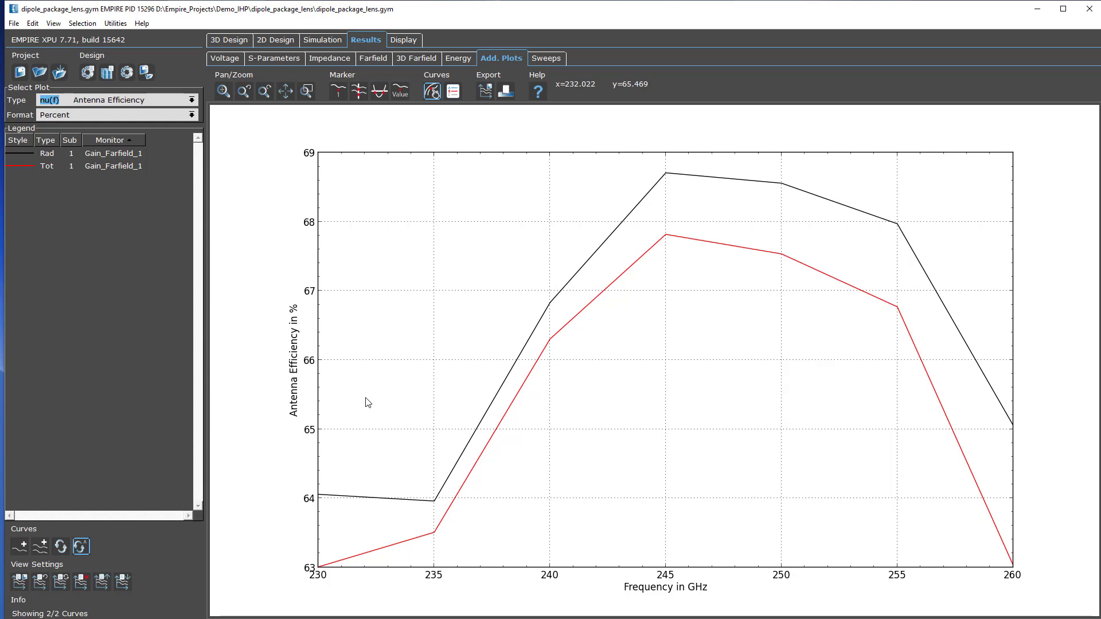
{"action": "right_click", "coordinate": [101, 152]}
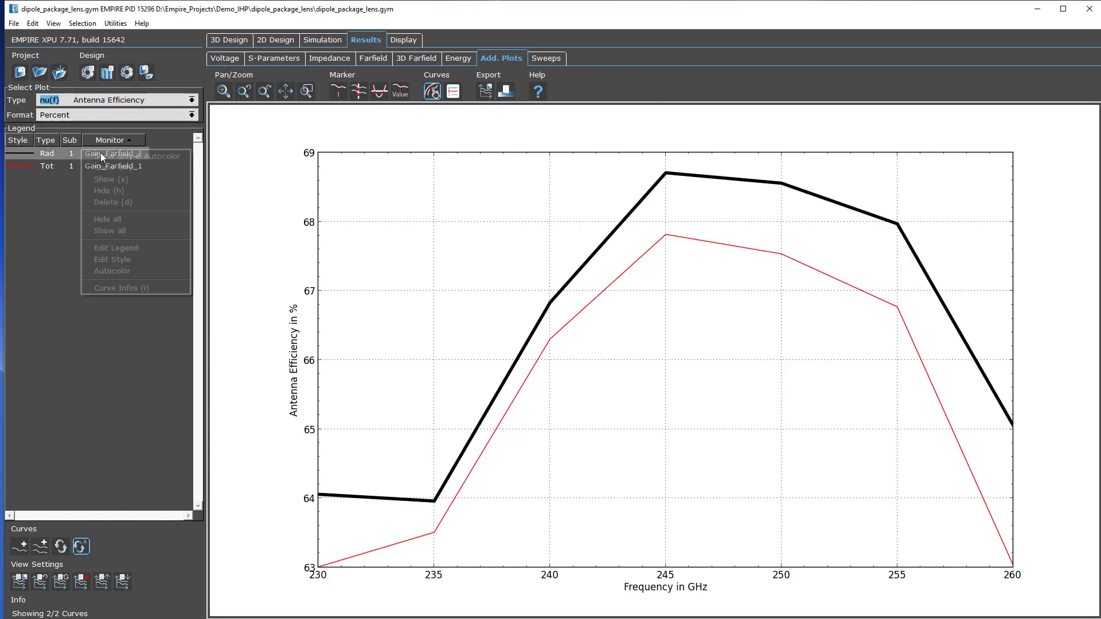
{"action": "left_click", "coordinate": [112, 157]}
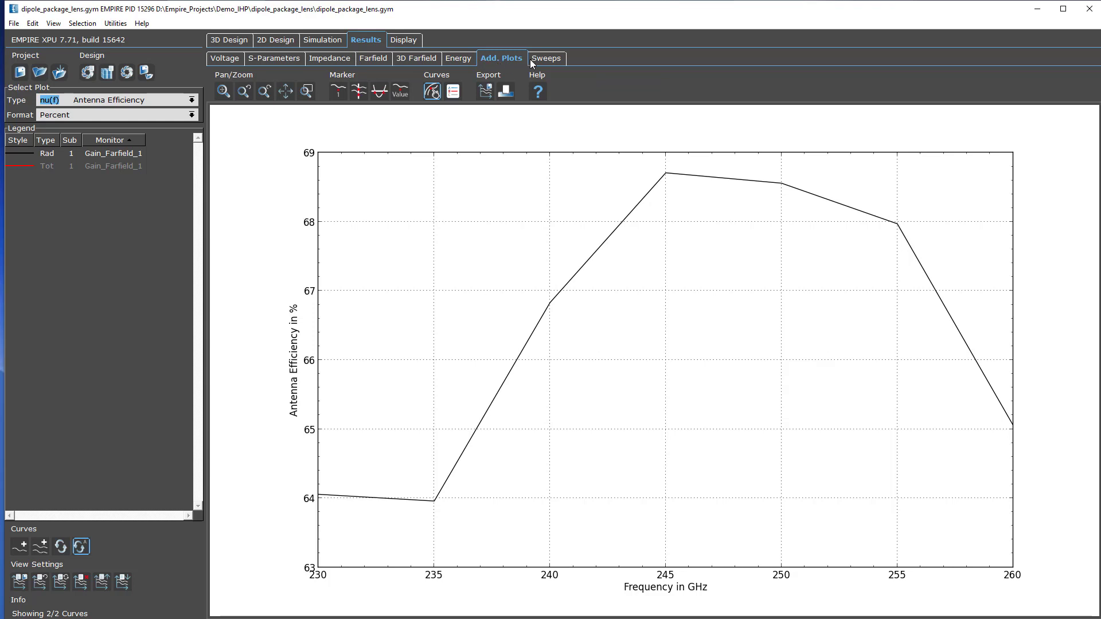
{"action": "left_click", "coordinate": [183, 100]}
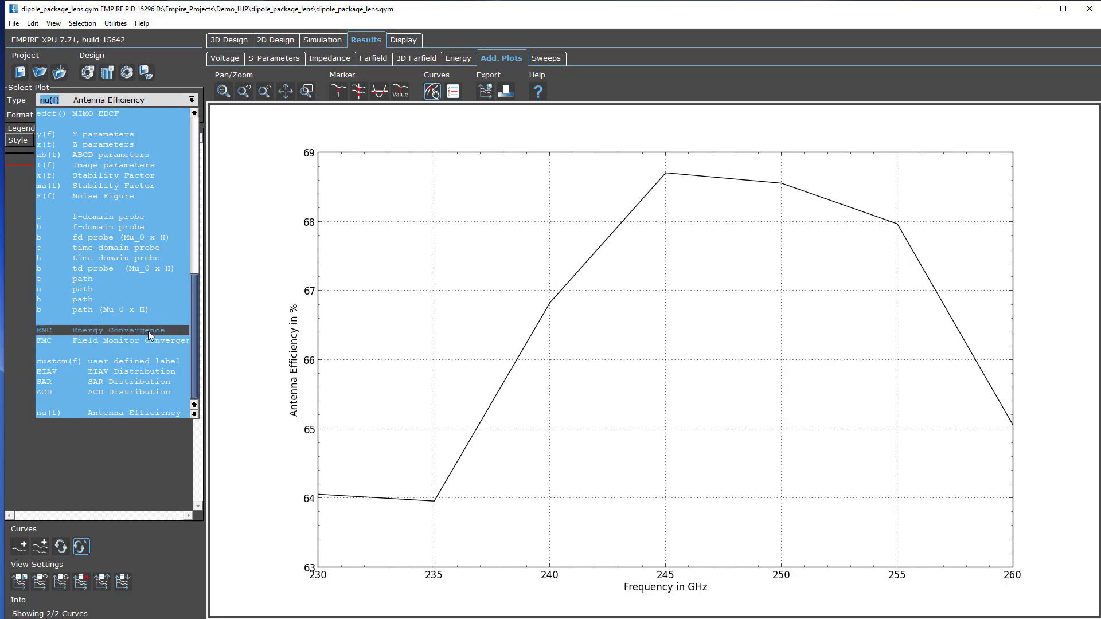
{"action": "scroll", "coordinate": [146, 329], "scroll_direction": "up", "scroll_amount": 7}
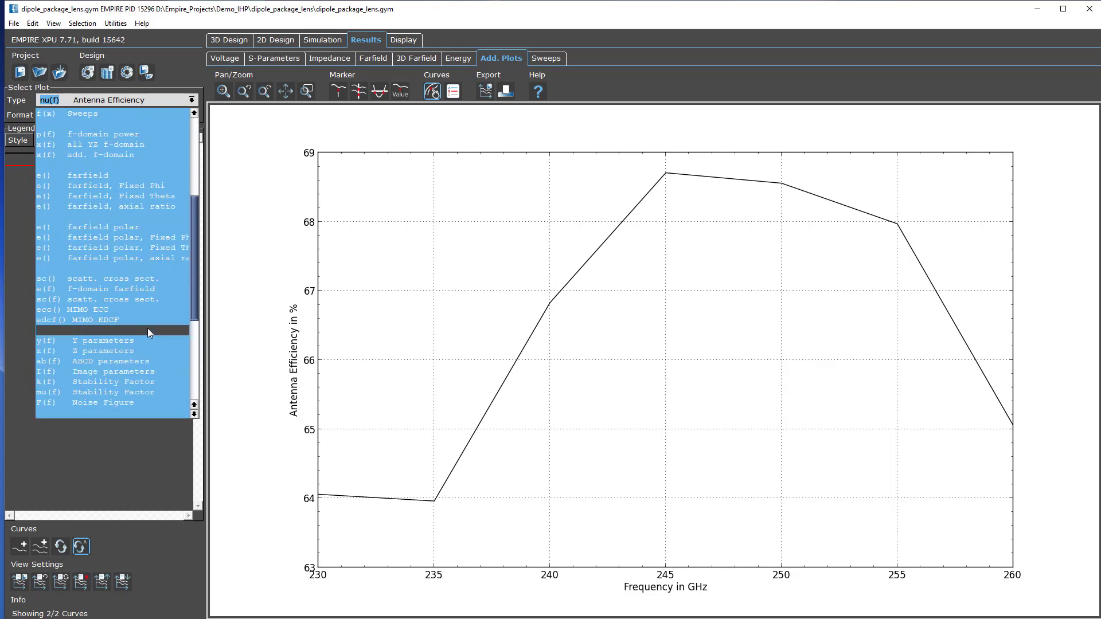
{"action": "scroll", "coordinate": [146, 328], "scroll_direction": "down", "scroll_amount": 2}
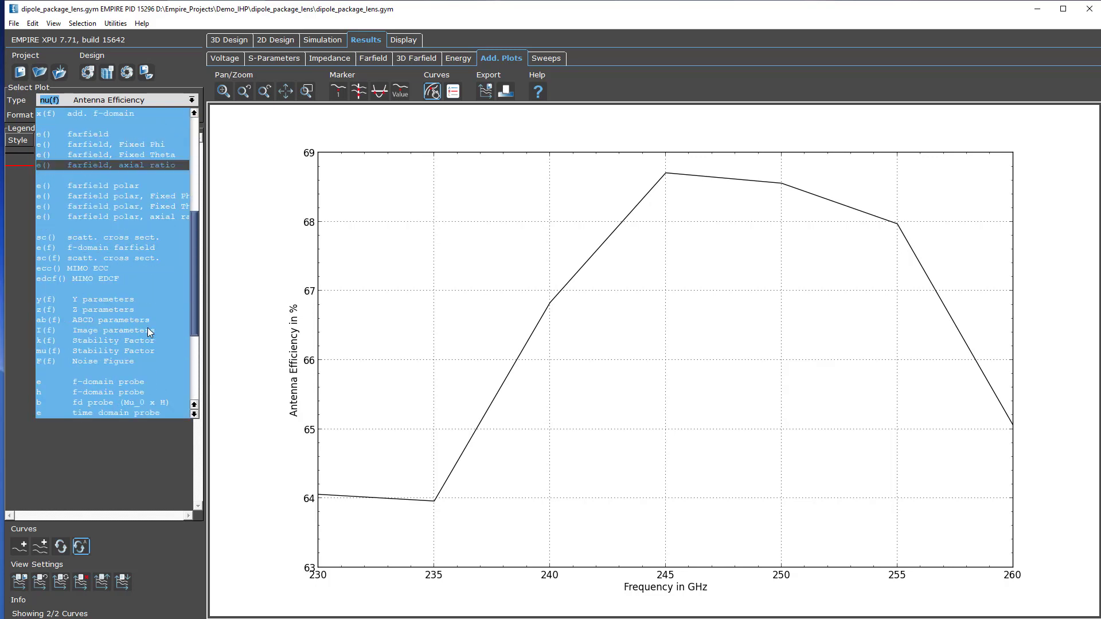
{"action": "scroll", "coordinate": [147, 328], "scroll_direction": "up", "scroll_amount": 3}
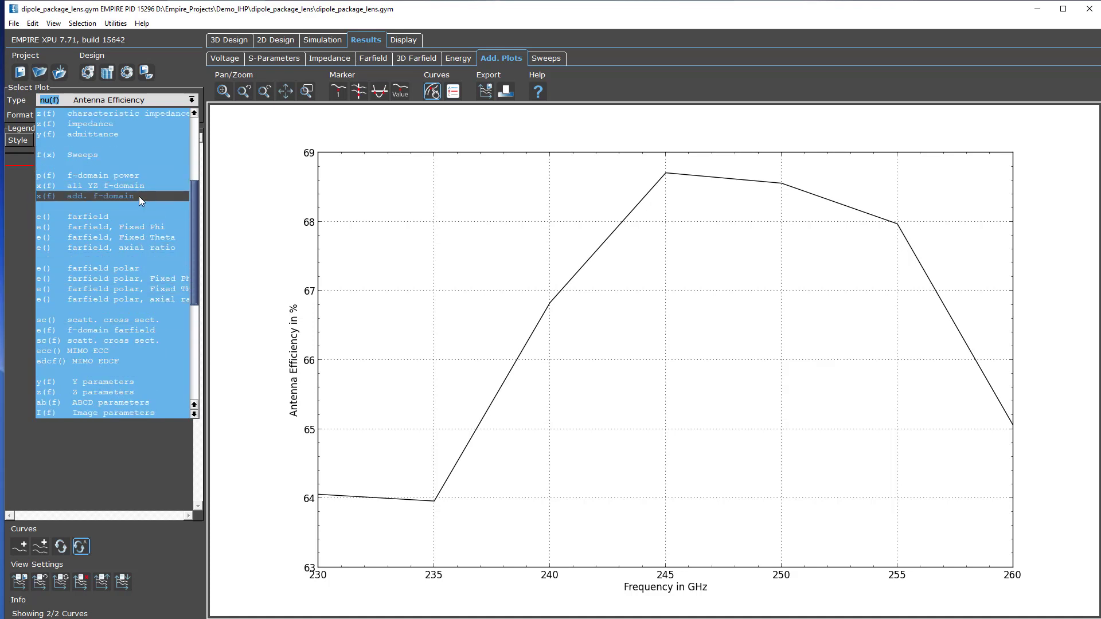
{"action": "left_click", "coordinate": [138, 196]}
Plot the f-domain farfield gain over frequency as the additional plot.
{"action": "left_click", "coordinate": [138, 99]}
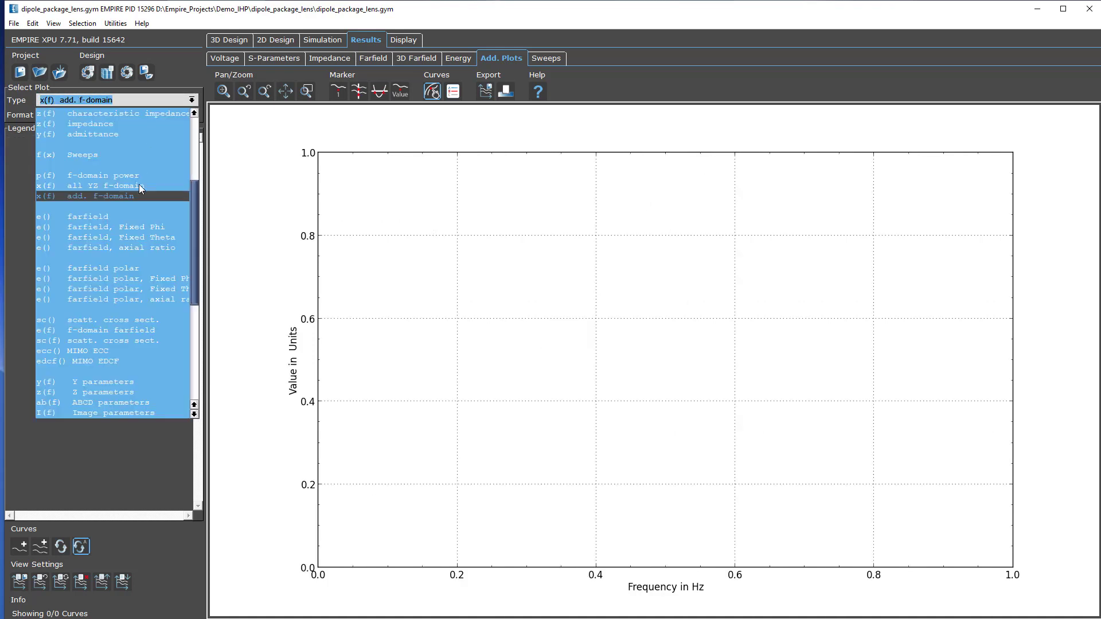
{"action": "scroll", "coordinate": [148, 226], "scroll_direction": "up", "scroll_amount": 4}
{"action": "scroll", "coordinate": [157, 229], "scroll_direction": "up", "scroll_amount": 2}
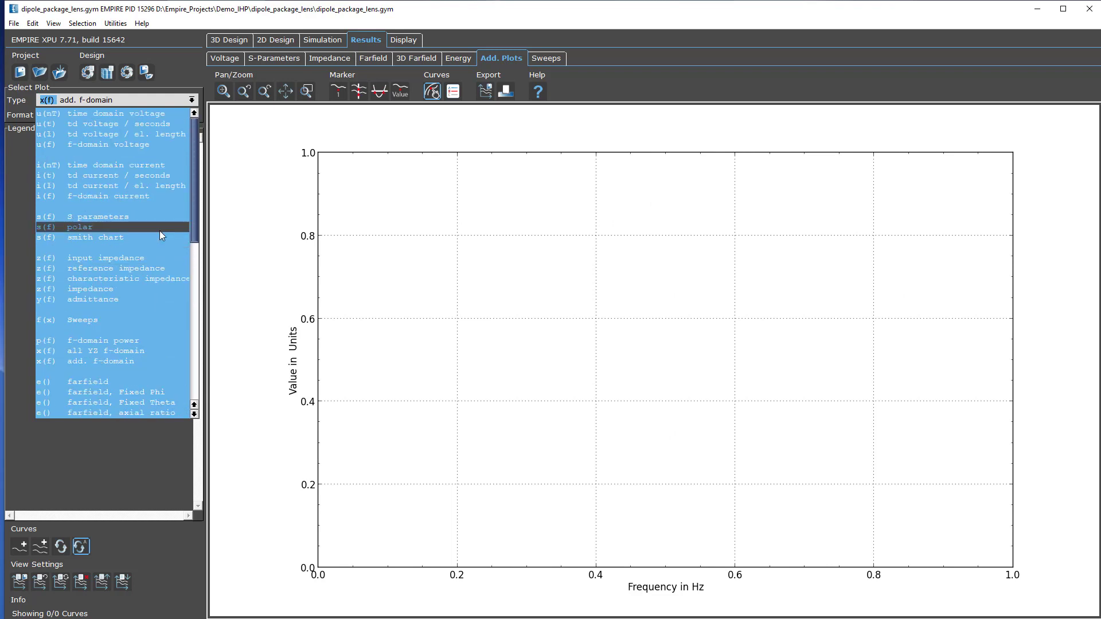
{"action": "scroll", "coordinate": [159, 230], "scroll_direction": "down", "scroll_amount": 4}
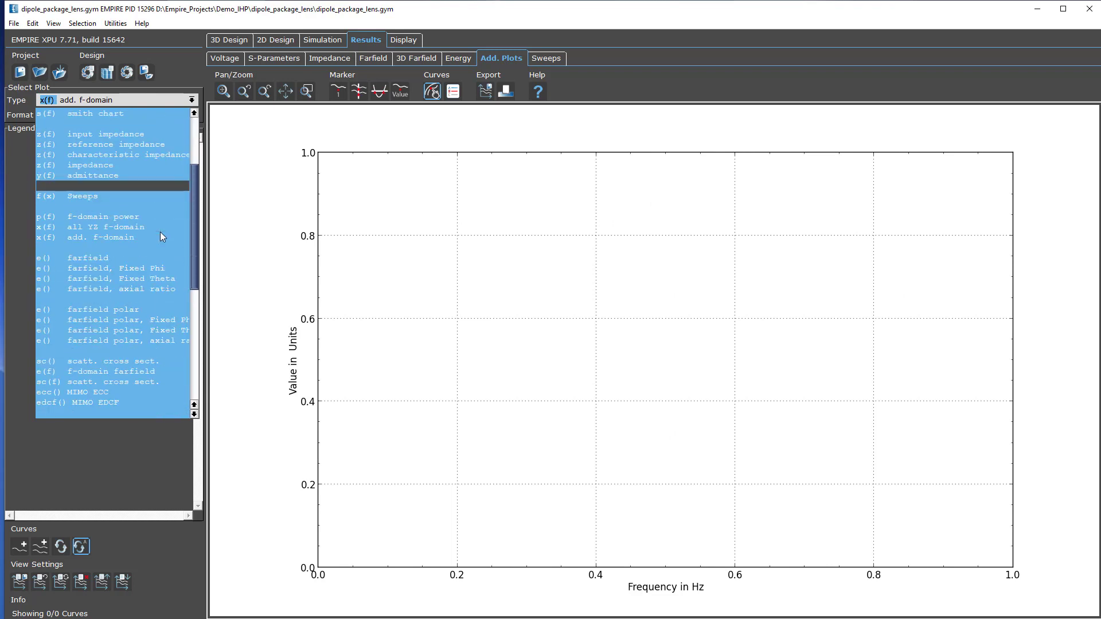
{"action": "left_click", "coordinate": [160, 374]}
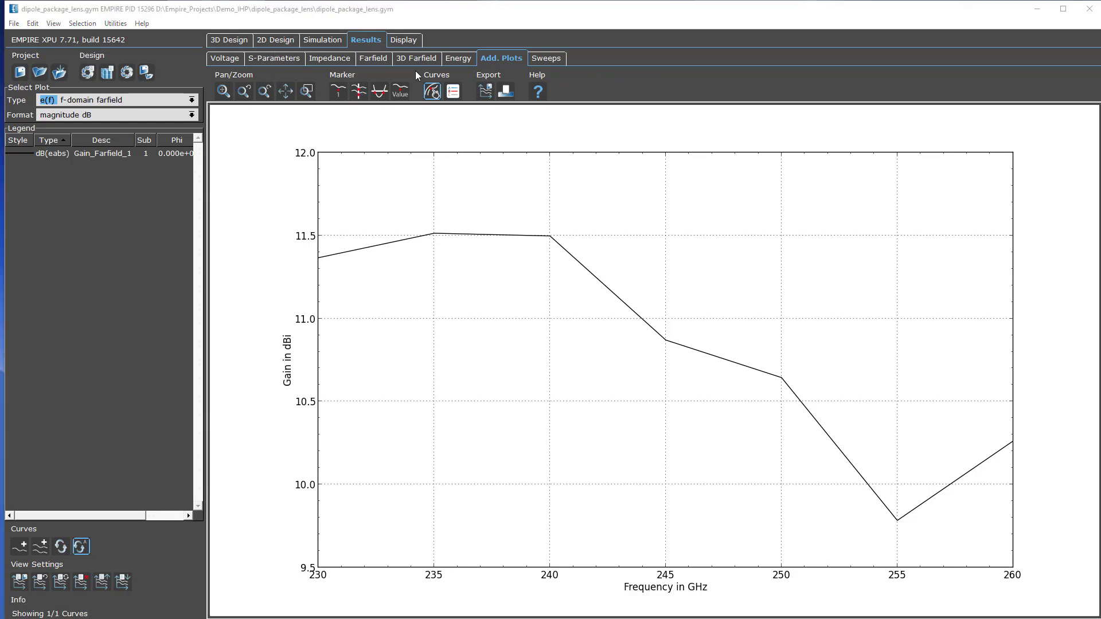
In the 3D field display, set the planar EM field monitor's animation loop to phase_loop_10_deg and apply it.
{"action": "left_click", "coordinate": [404, 43]}
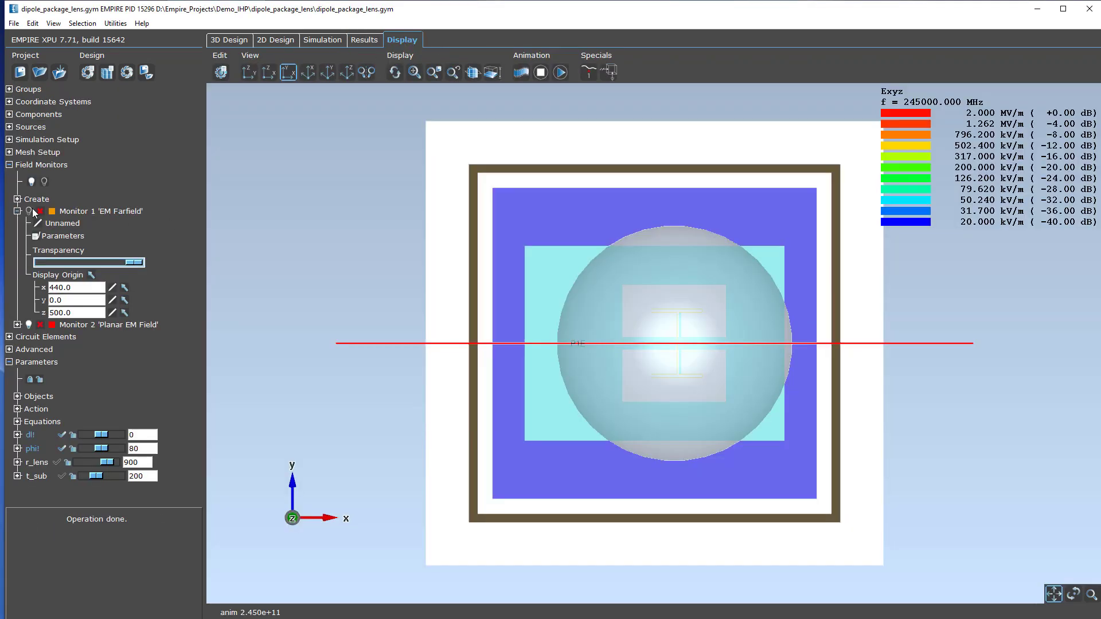
{"action": "right_click_drag", "start_coordinate": [770, 403], "coordinate": [785, 356]}
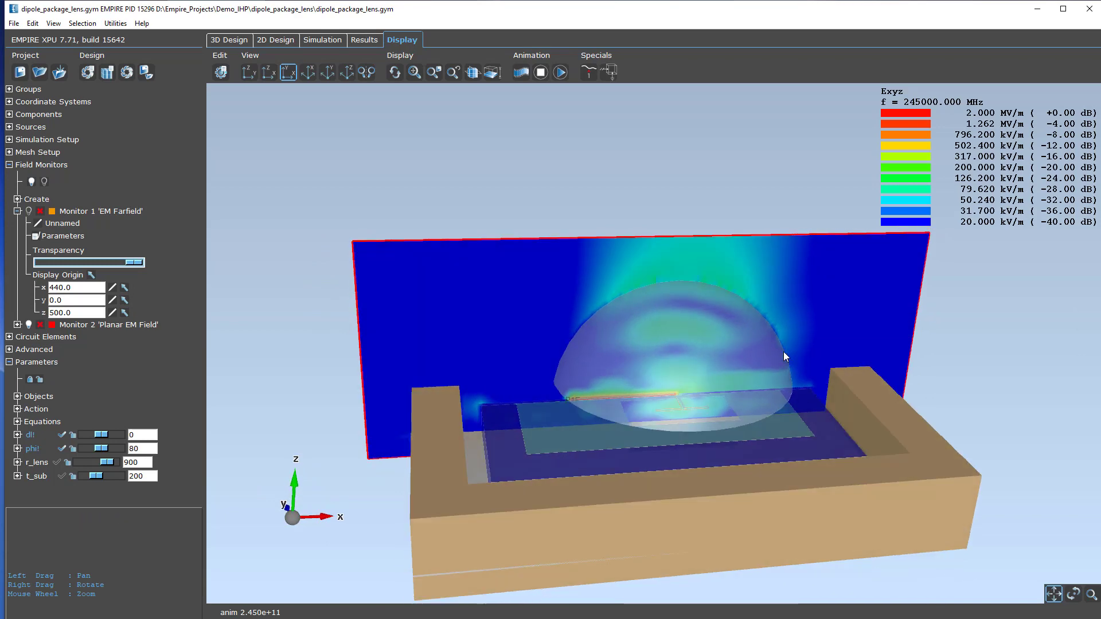
{"action": "scroll", "coordinate": [657, 379], "scroll_direction": "up", "scroll_amount": 4}
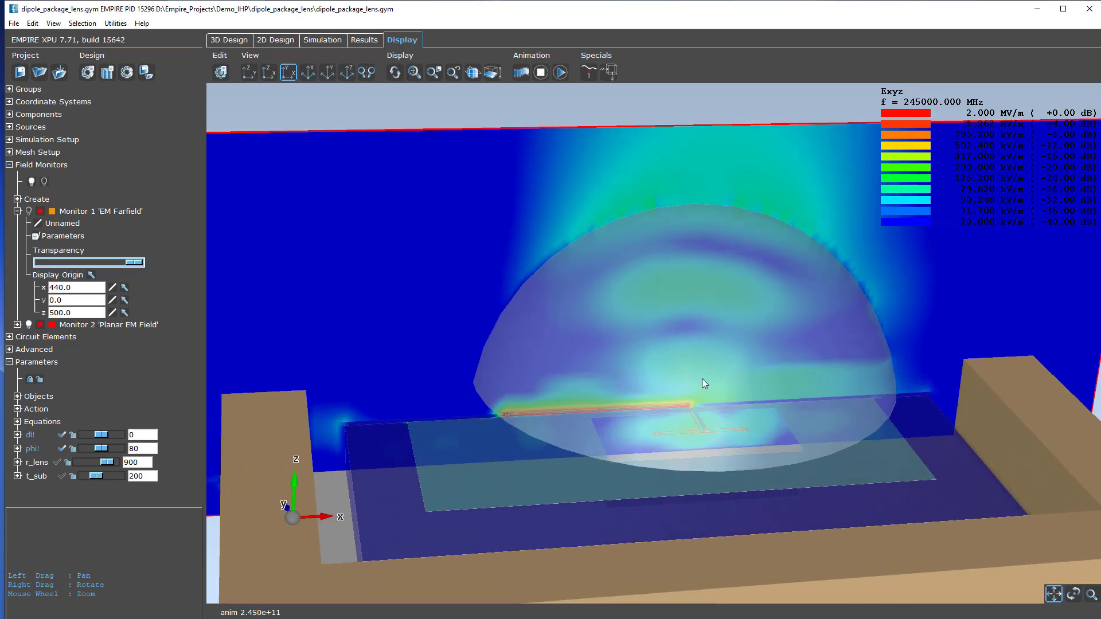
{"action": "mouse_move", "coordinate": [702, 379]}
{"action": "right_mouse_down"}
{"action": "mouse_move", "coordinate": [700, 391]}
{"action": "mouse_move", "coordinate": [702, 363]}
{"action": "mouse_move", "coordinate": [698, 383]}
{"action": "right_mouse_up"}
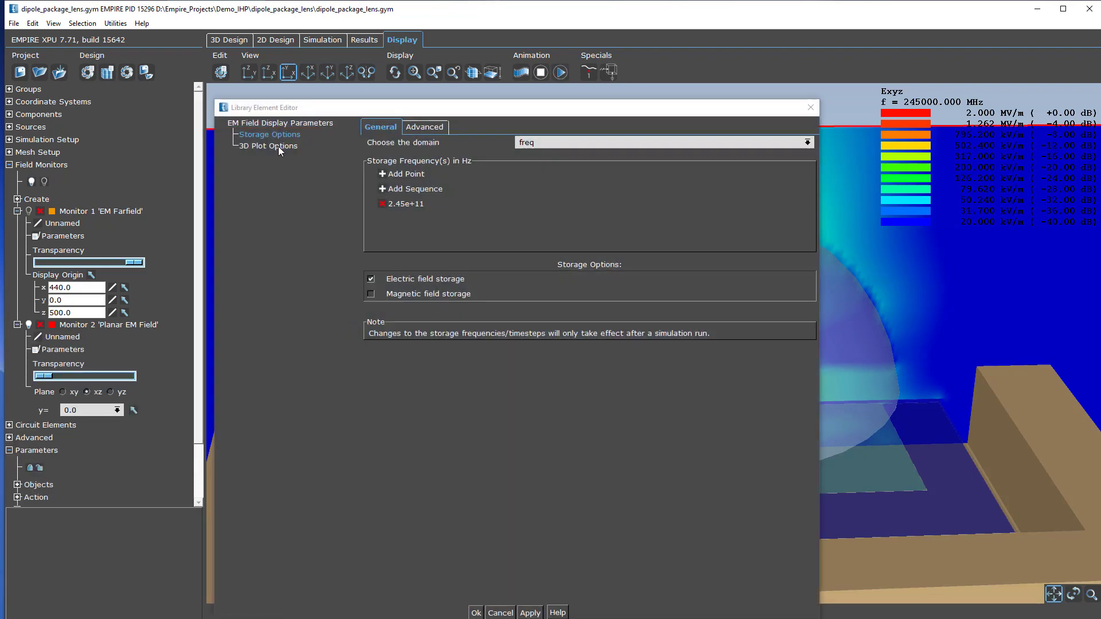
{"action": "left_click", "coordinate": [277, 146]}
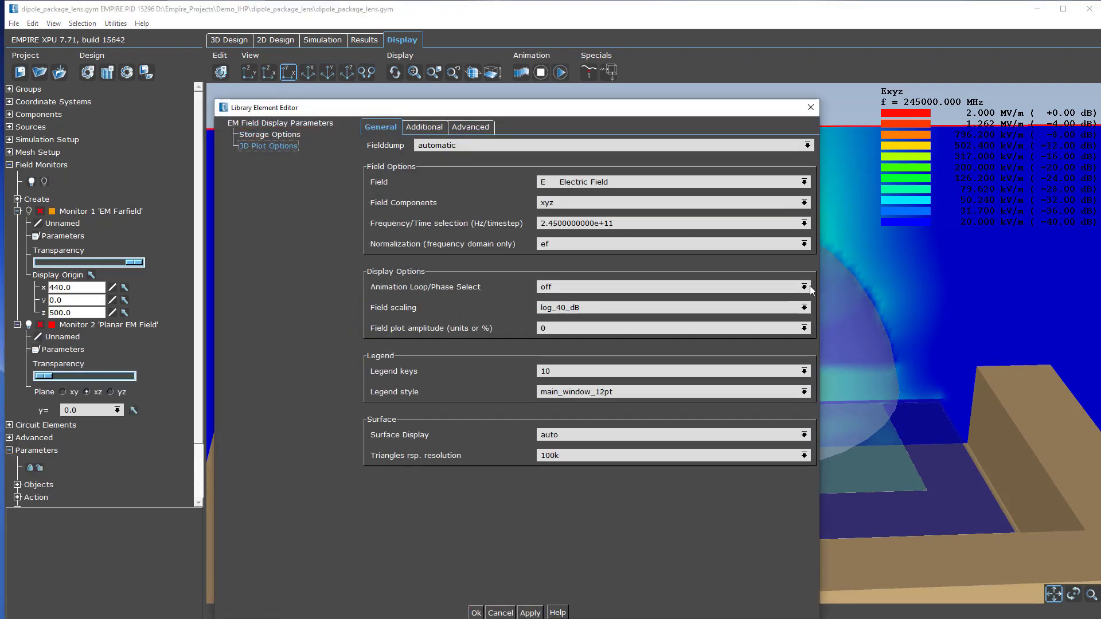
{"action": "left_click", "coordinate": [811, 289]}
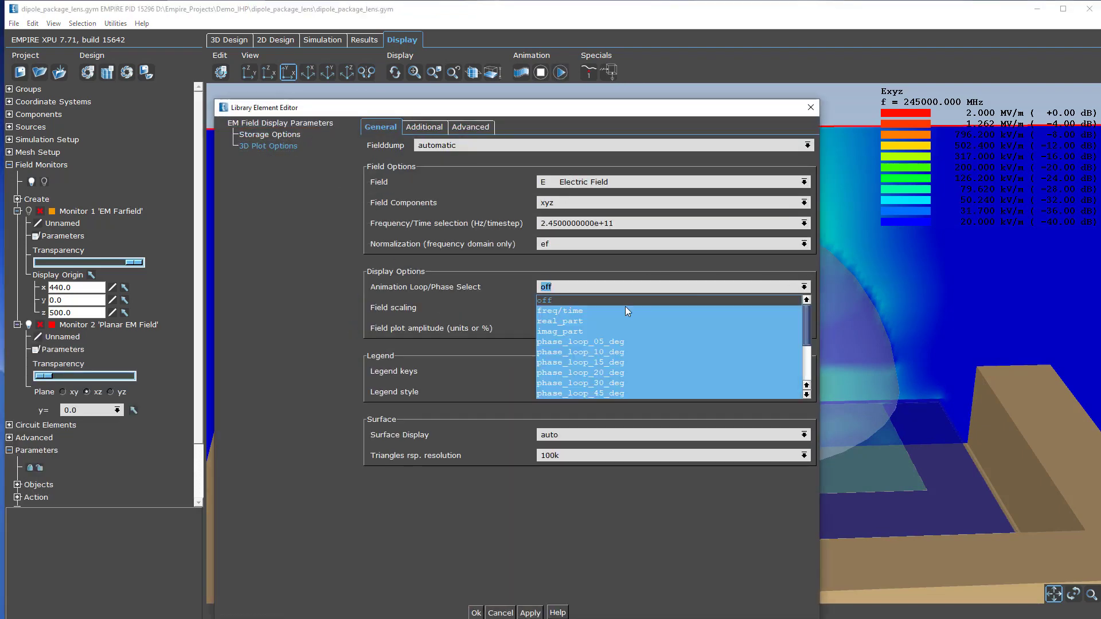
{"action": "left_click", "coordinate": [596, 354]}
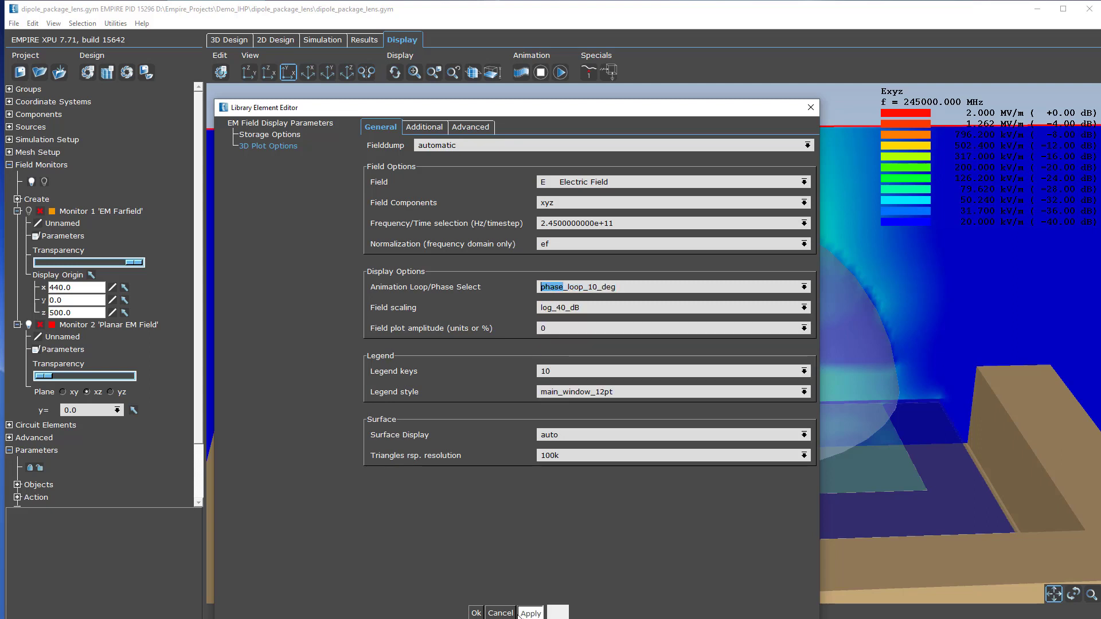
{"action": "left_click", "coordinate": [476, 613]}
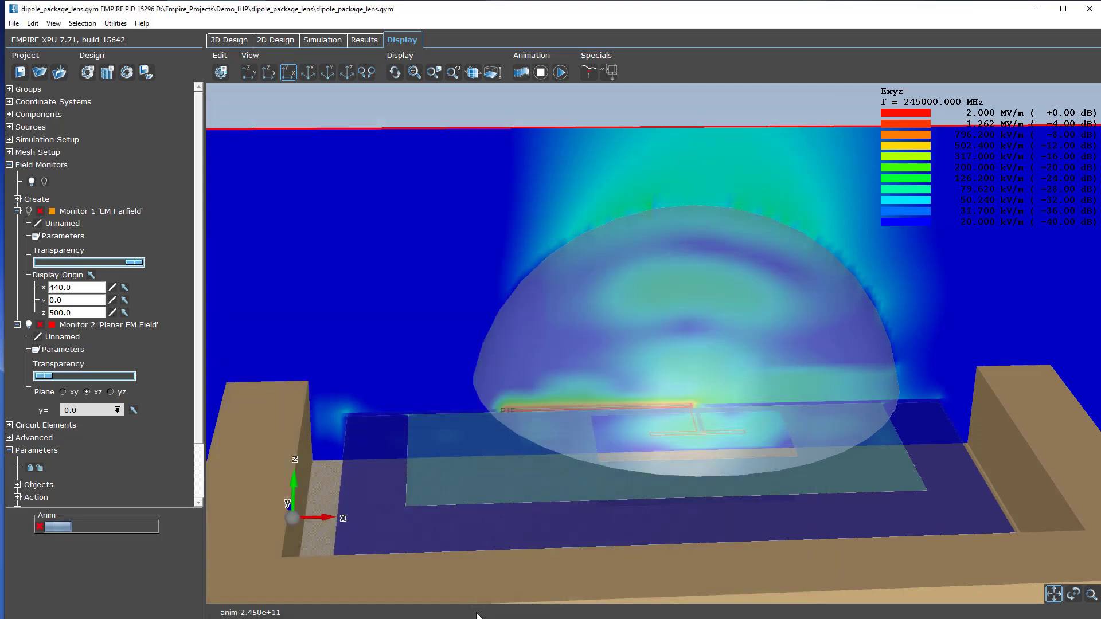